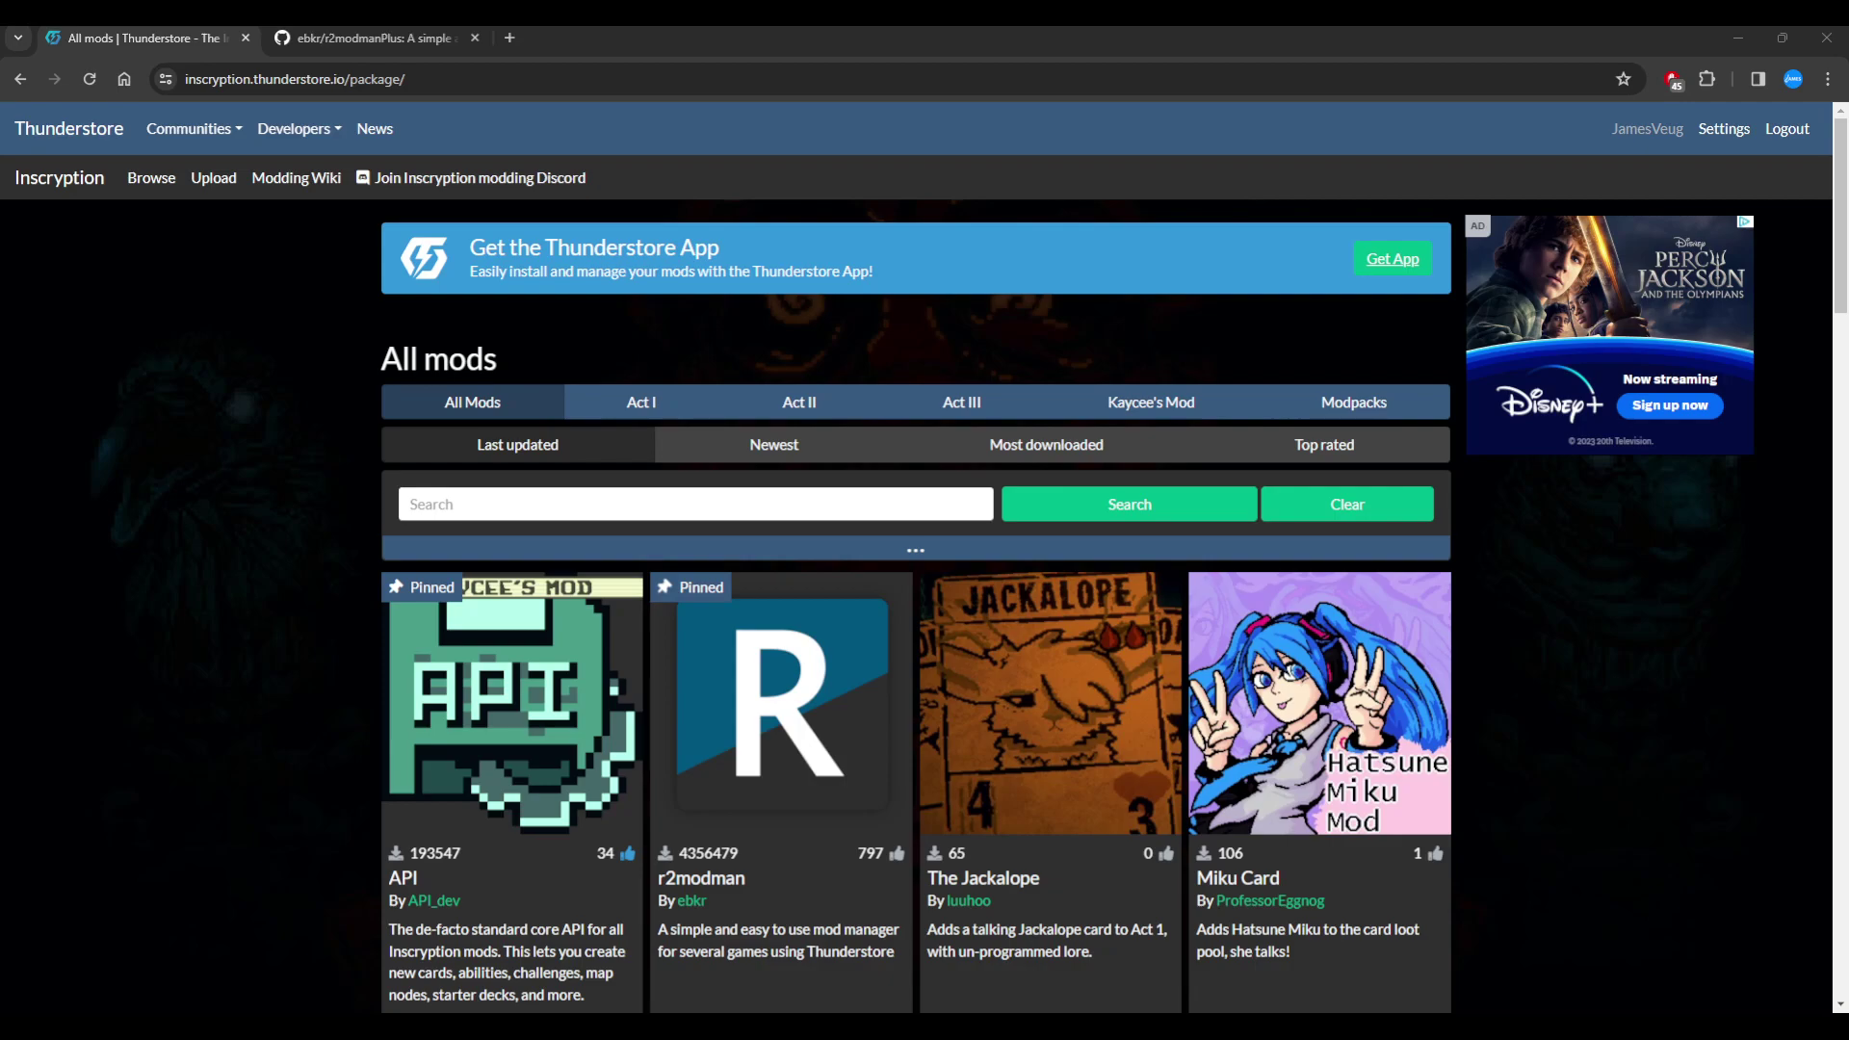
Scroll through the Inscryption All mods listing to the pagination and back to the top.
{"action": "scroll", "coordinate": [915, 558], "scroll_direction": "down", "scroll_amount": 12}
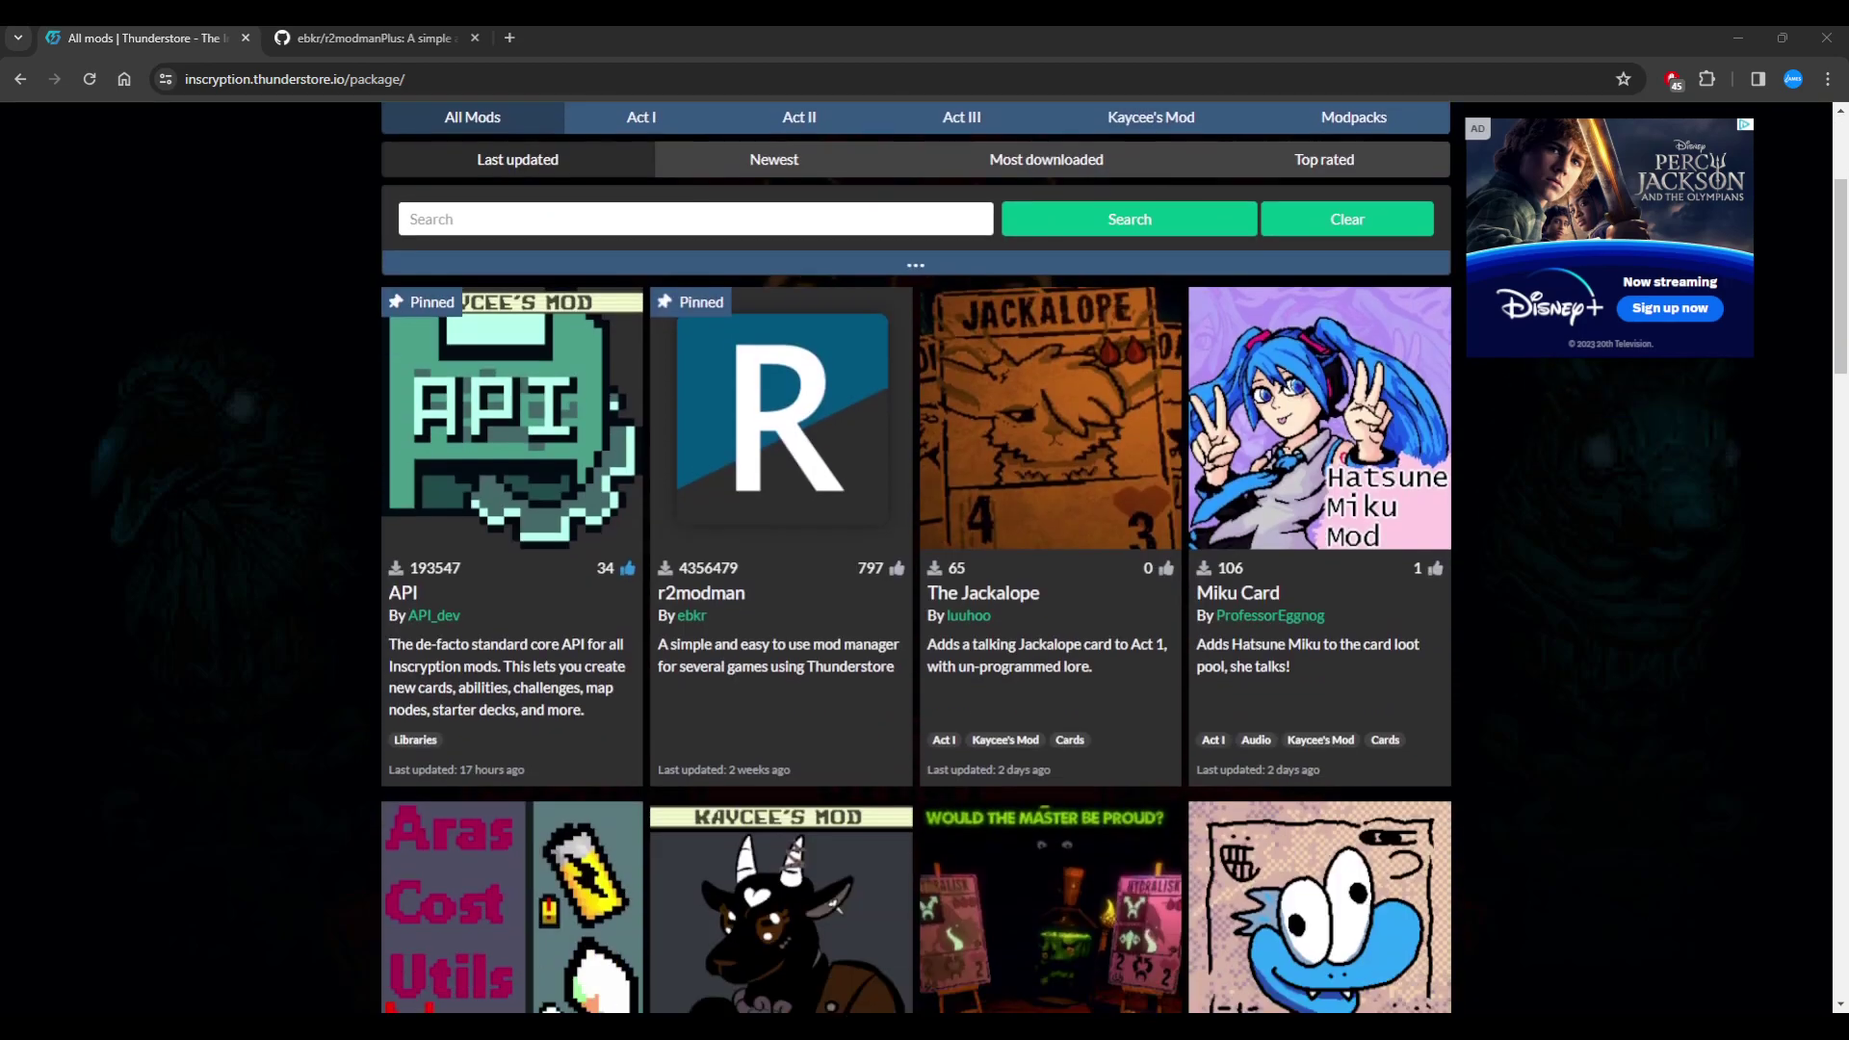
{"action": "scroll", "coordinate": [914, 559], "scroll_direction": "down", "scroll_amount": 5}
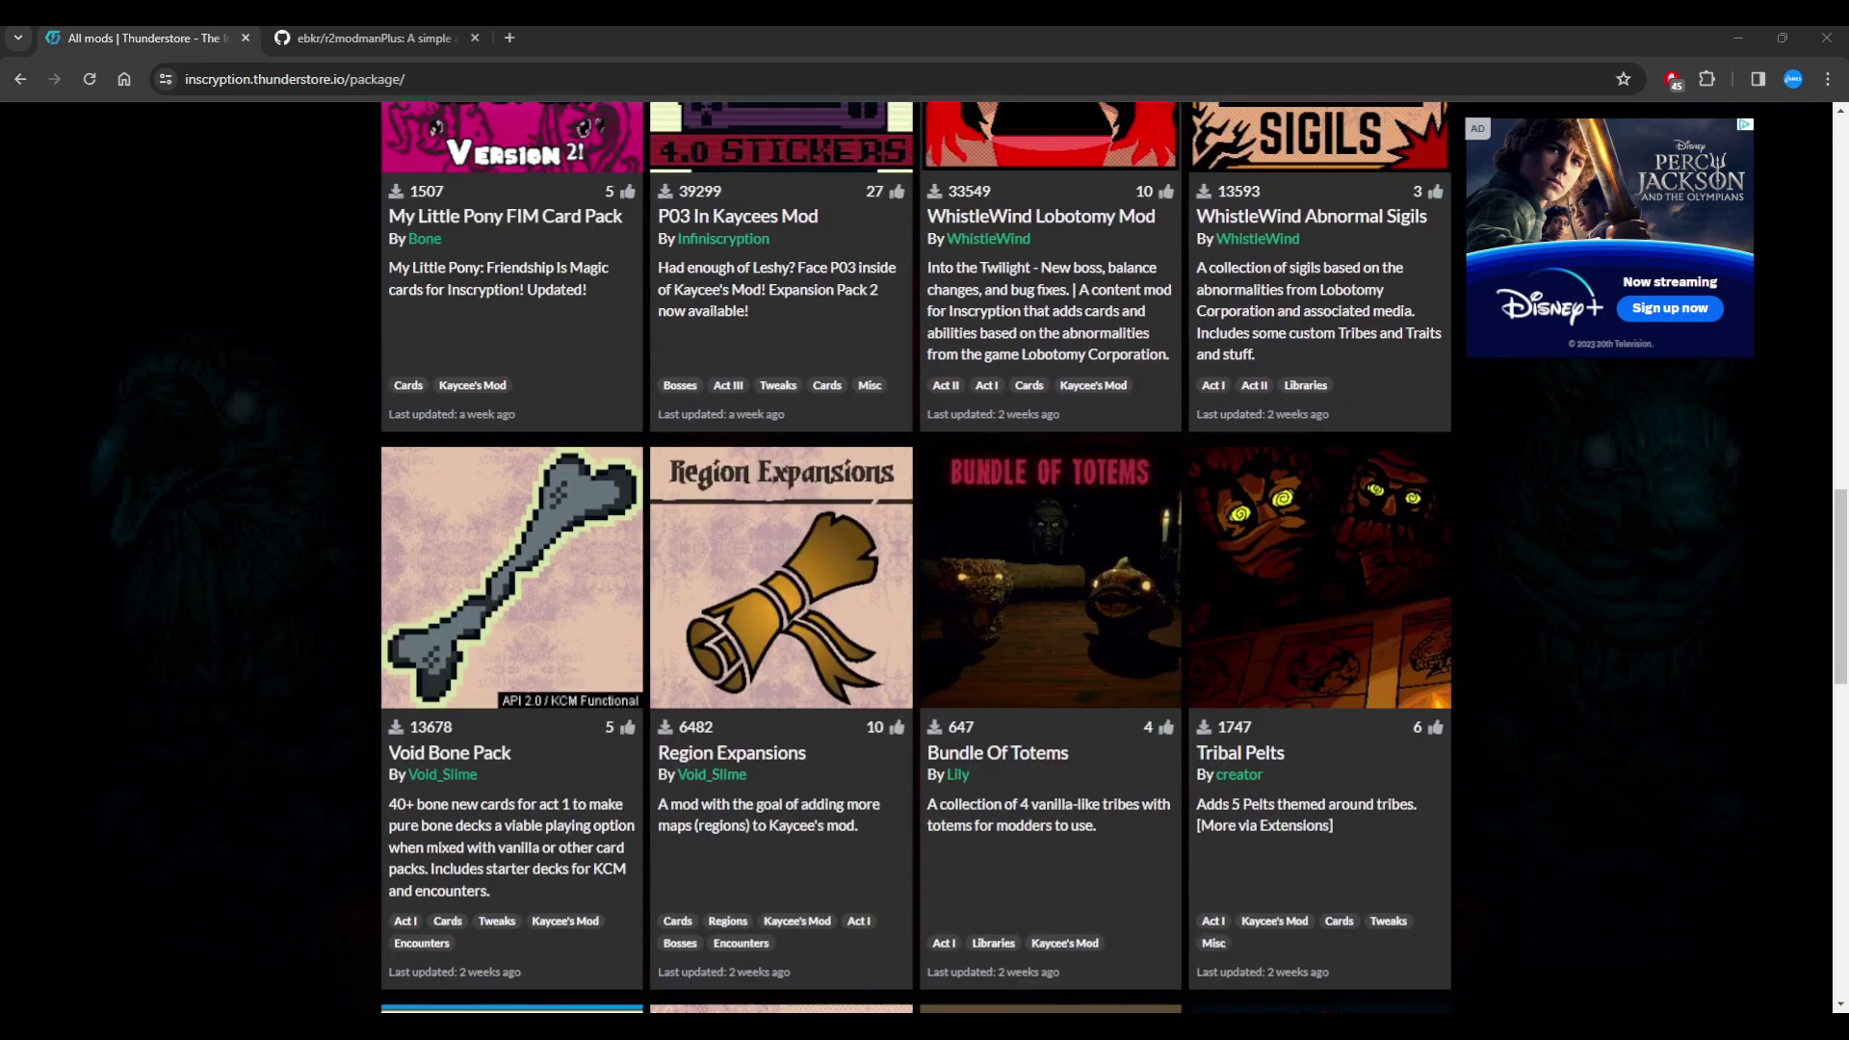
{"action": "scroll", "coordinate": [915, 558], "scroll_direction": "down", "scroll_amount": 6}
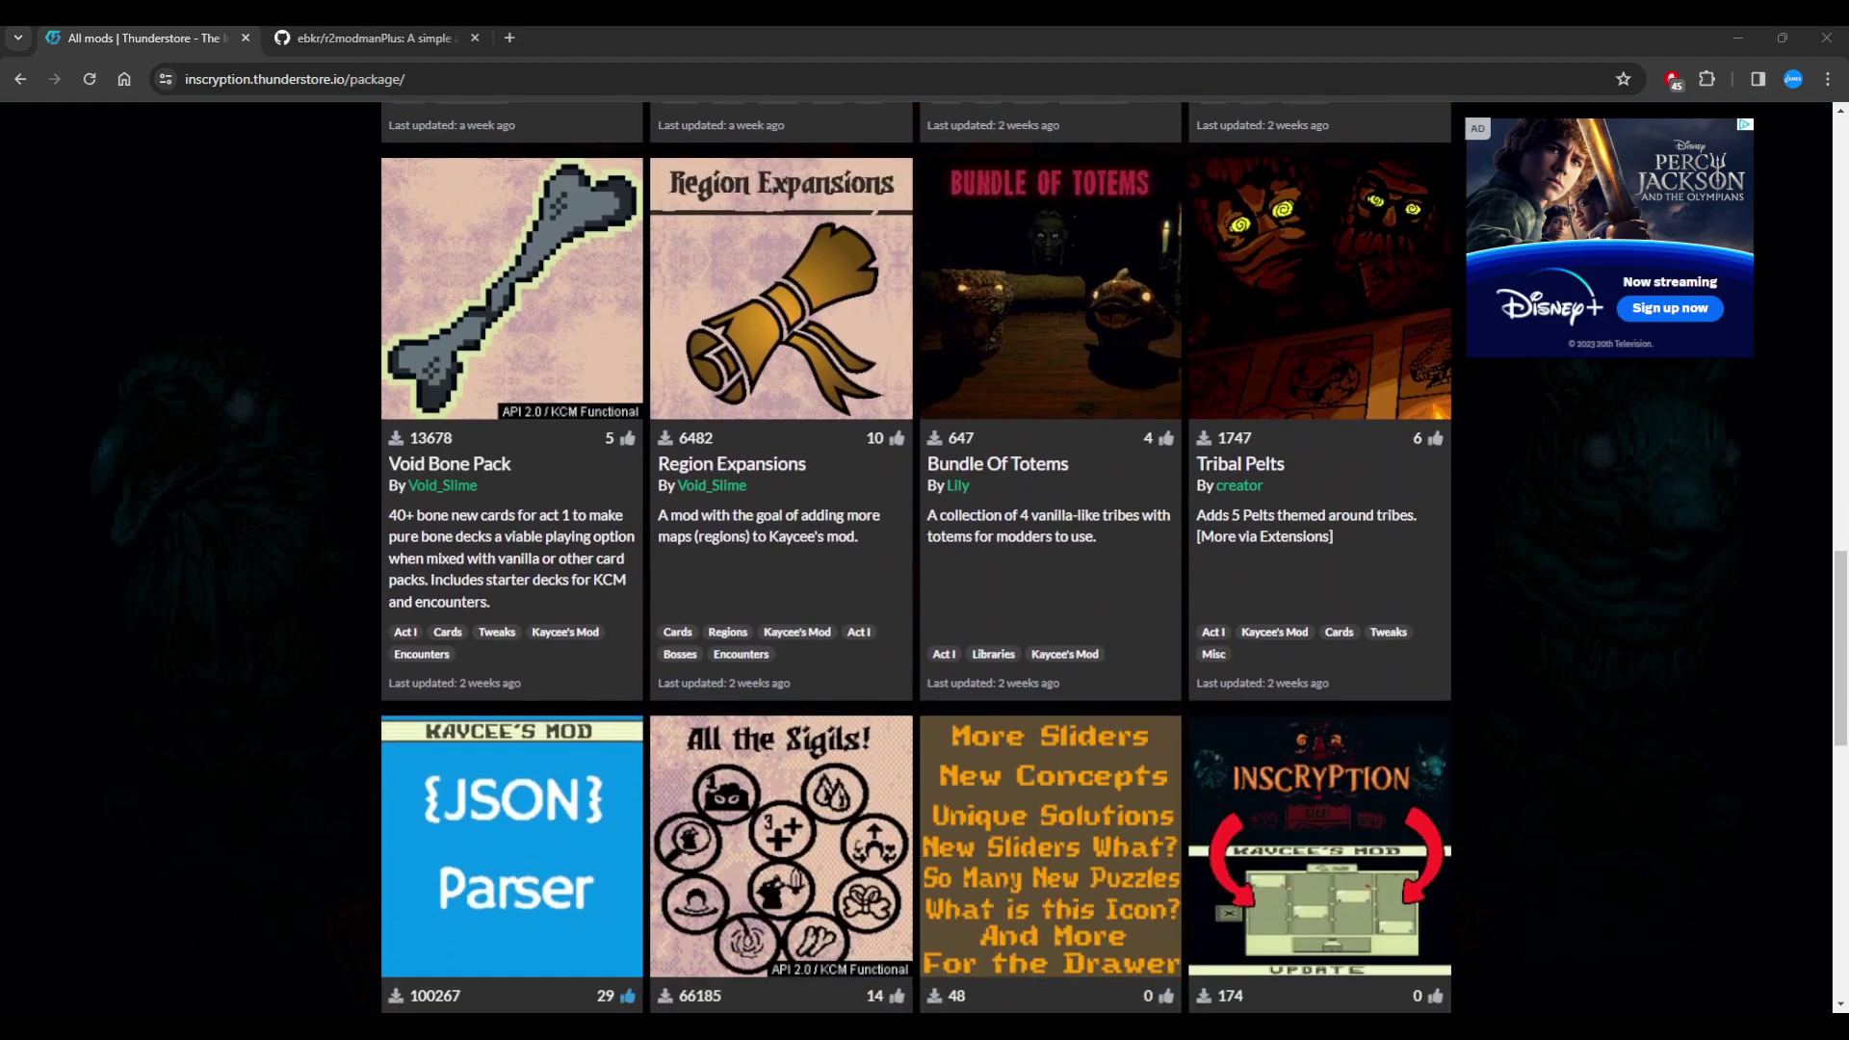
{"action": "scroll", "coordinate": [915, 558], "scroll_direction": "down", "scroll_amount": 3}
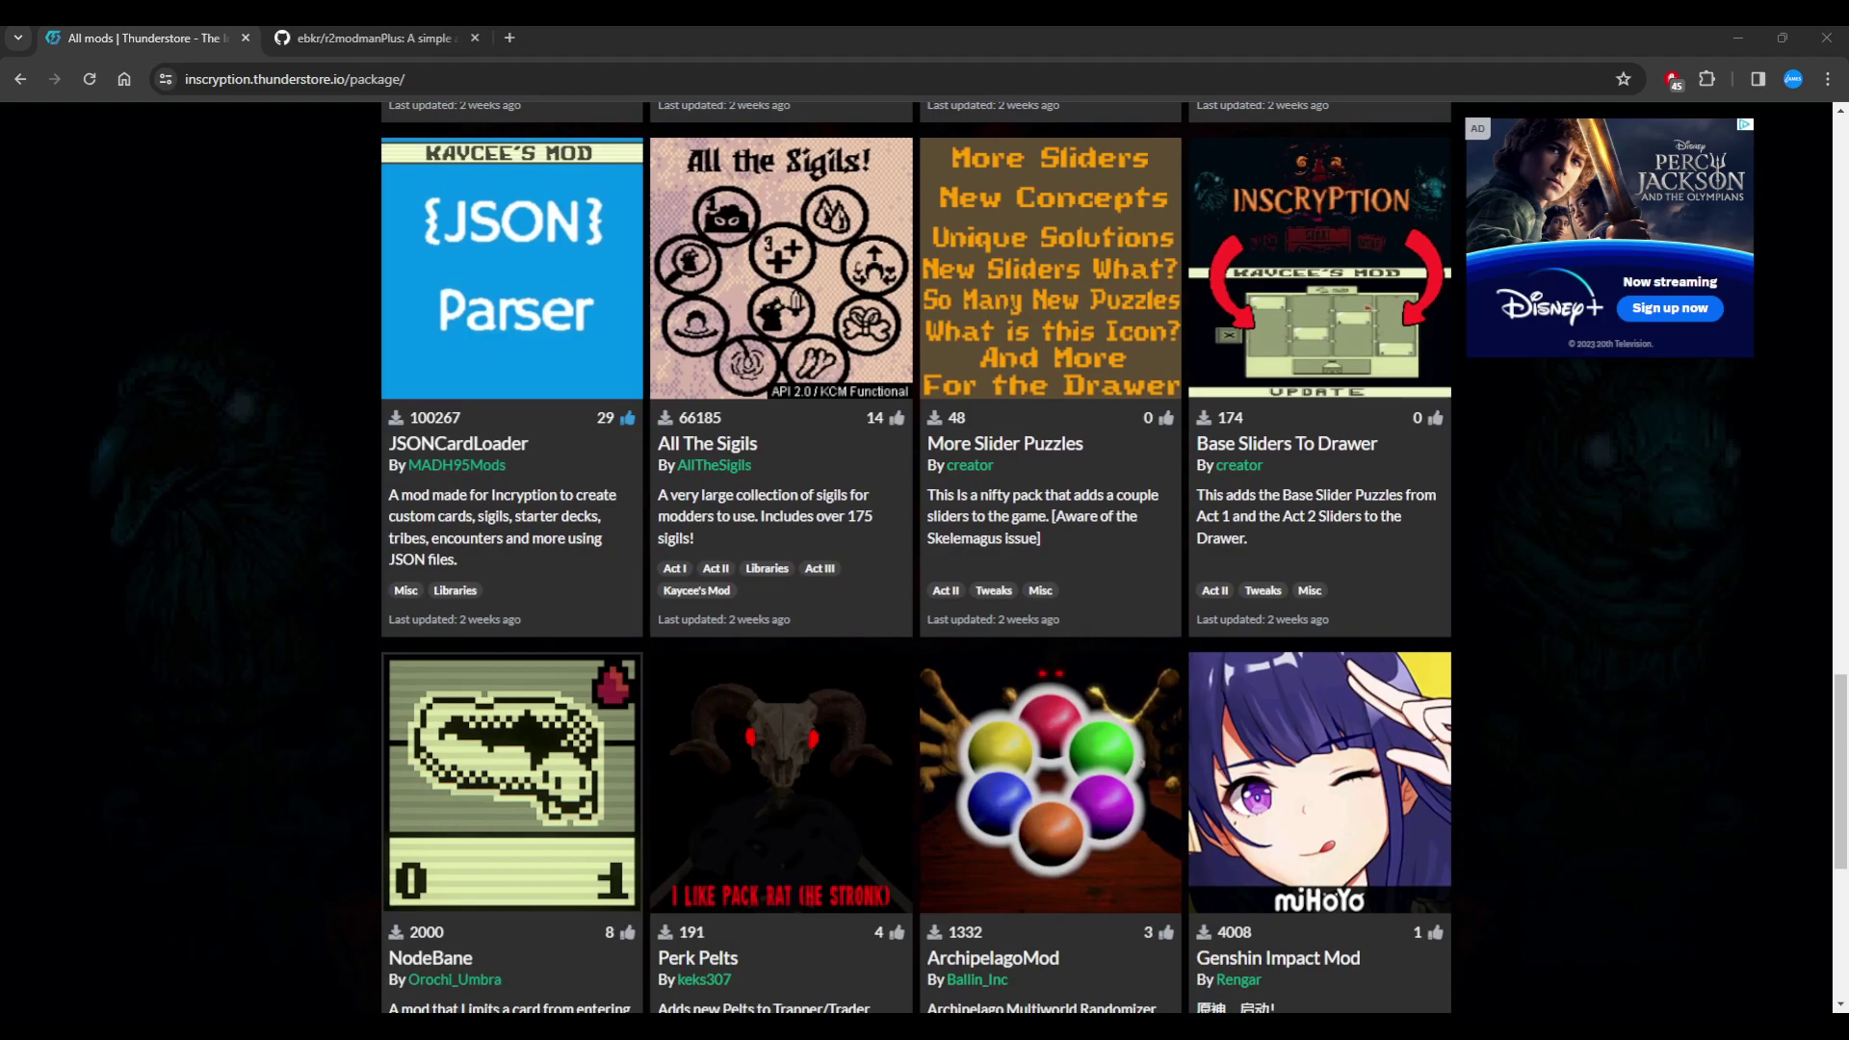
{"action": "scroll", "coordinate": [914, 559], "scroll_direction": "down", "scroll_amount": 4}
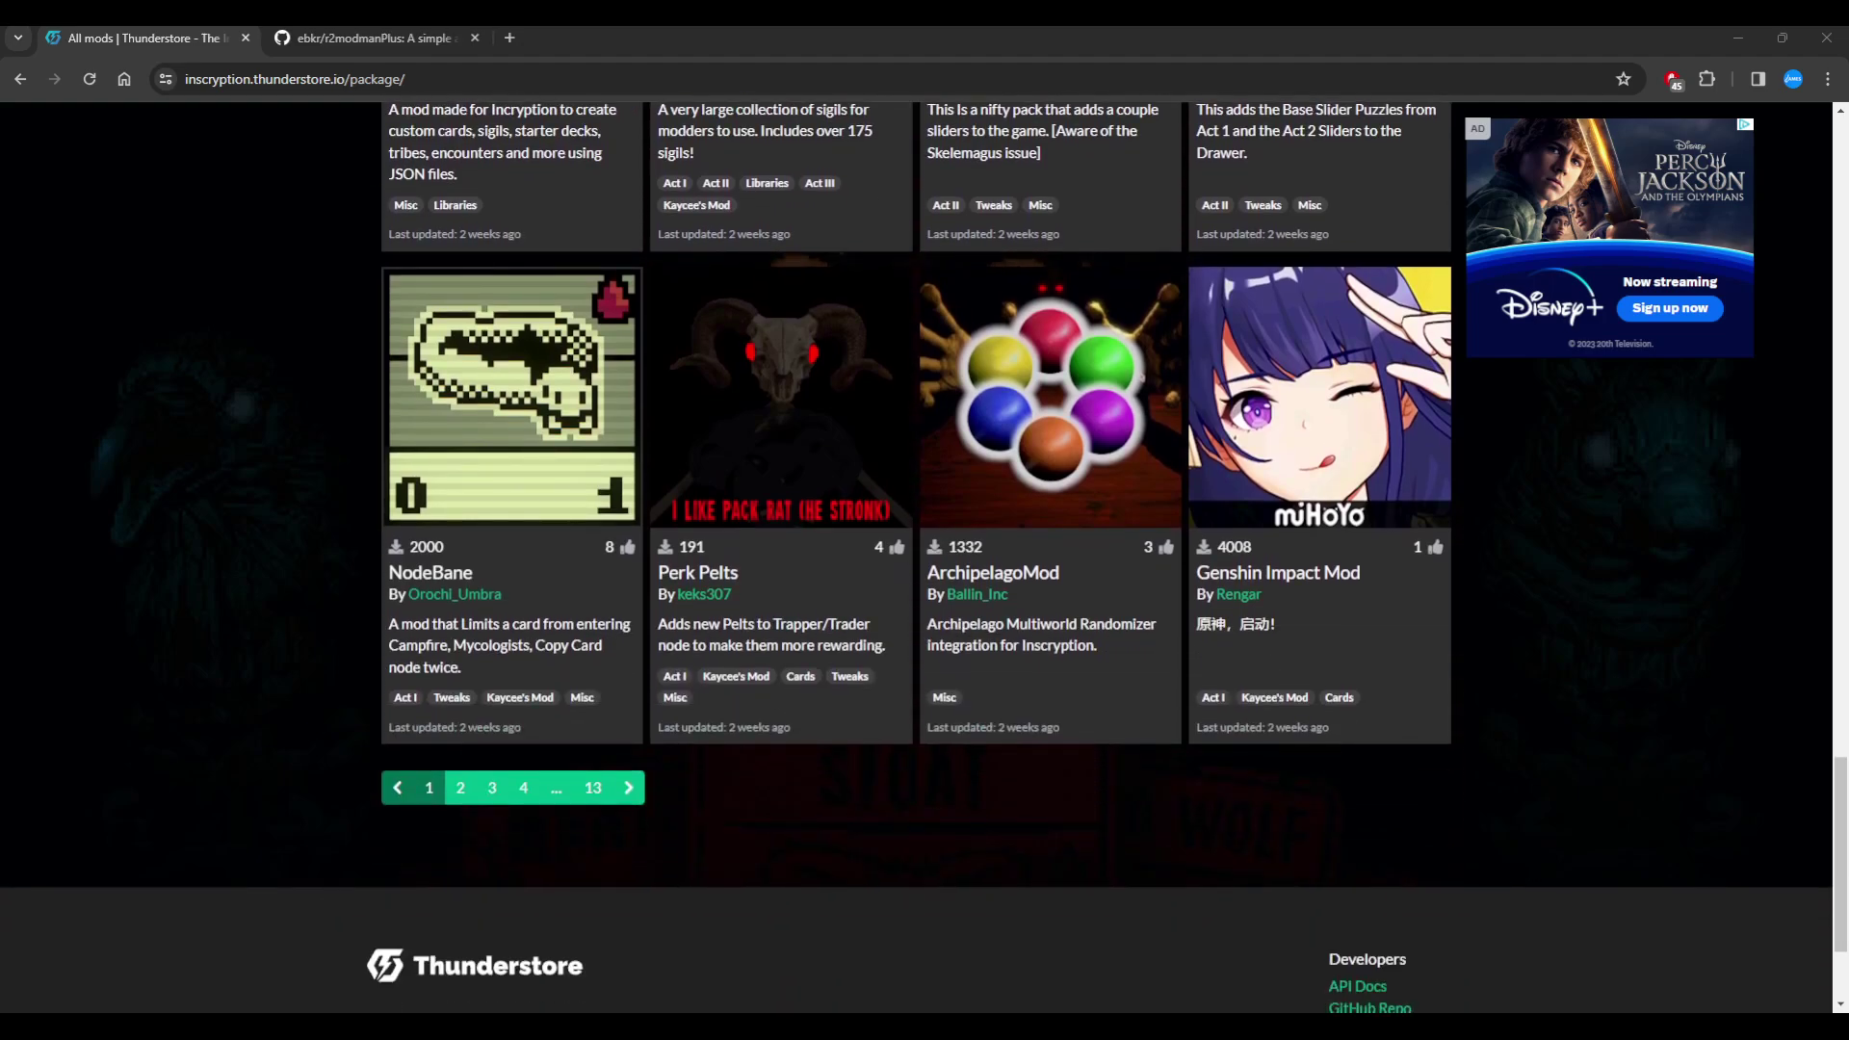
{"action": "scroll", "coordinate": [248, 494], "scroll_direction": "up", "scroll_amount": 20}
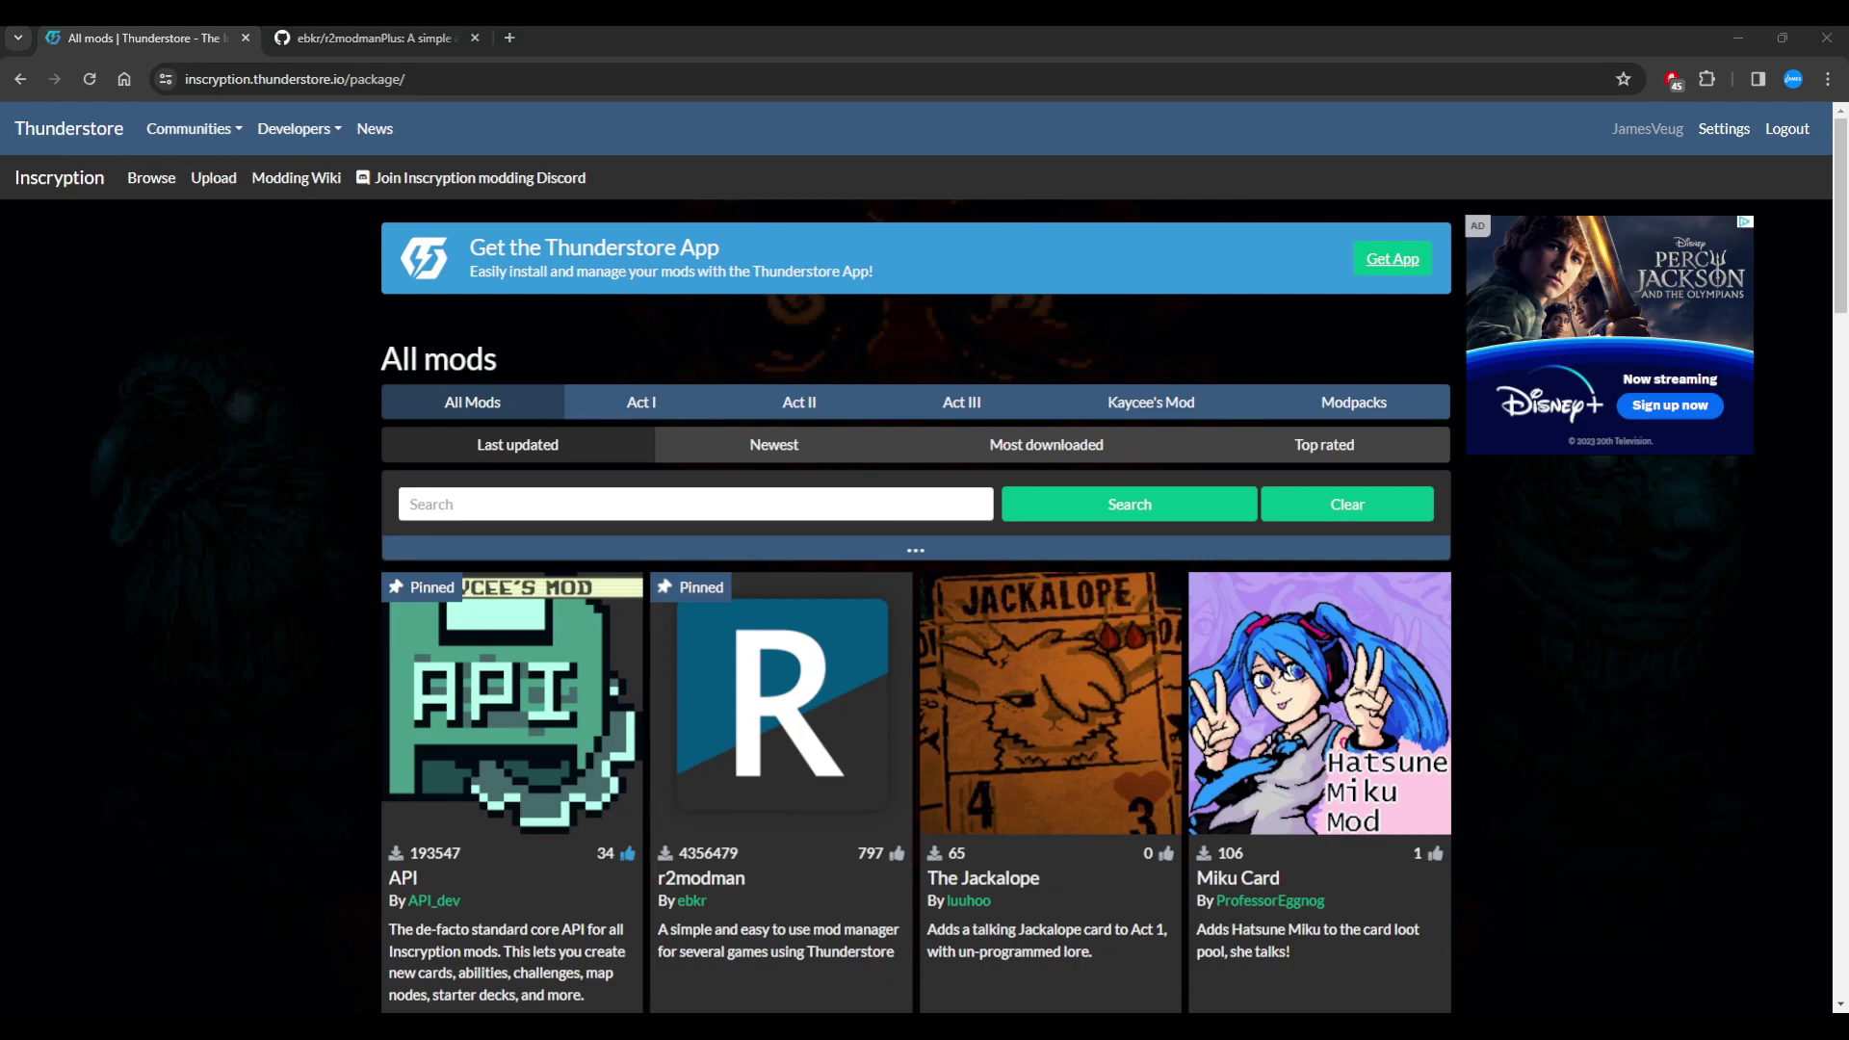
{"action": "left_click", "coordinate": [145, 543]}
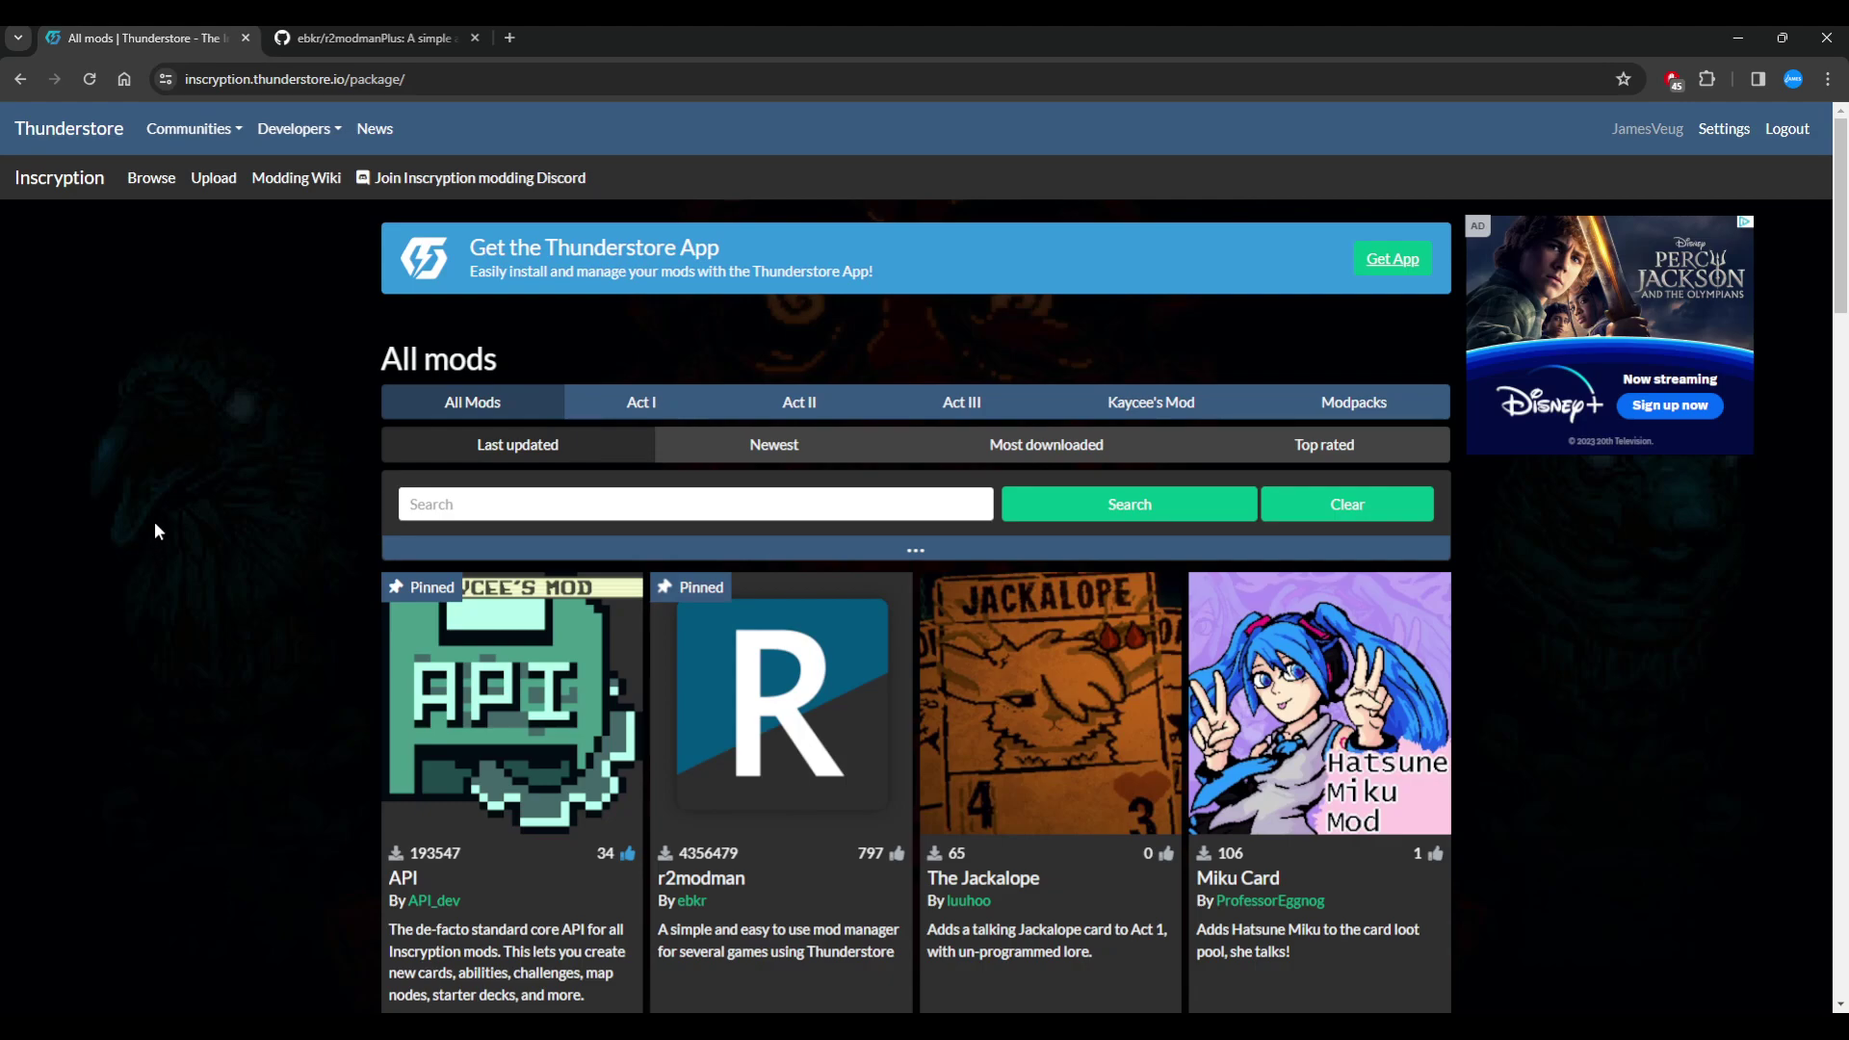
Read the Linux installing steps in the r2modmanPlus README, then go back to the Thunderstore mods page.
{"action": "left_click", "coordinate": [387, 40]}
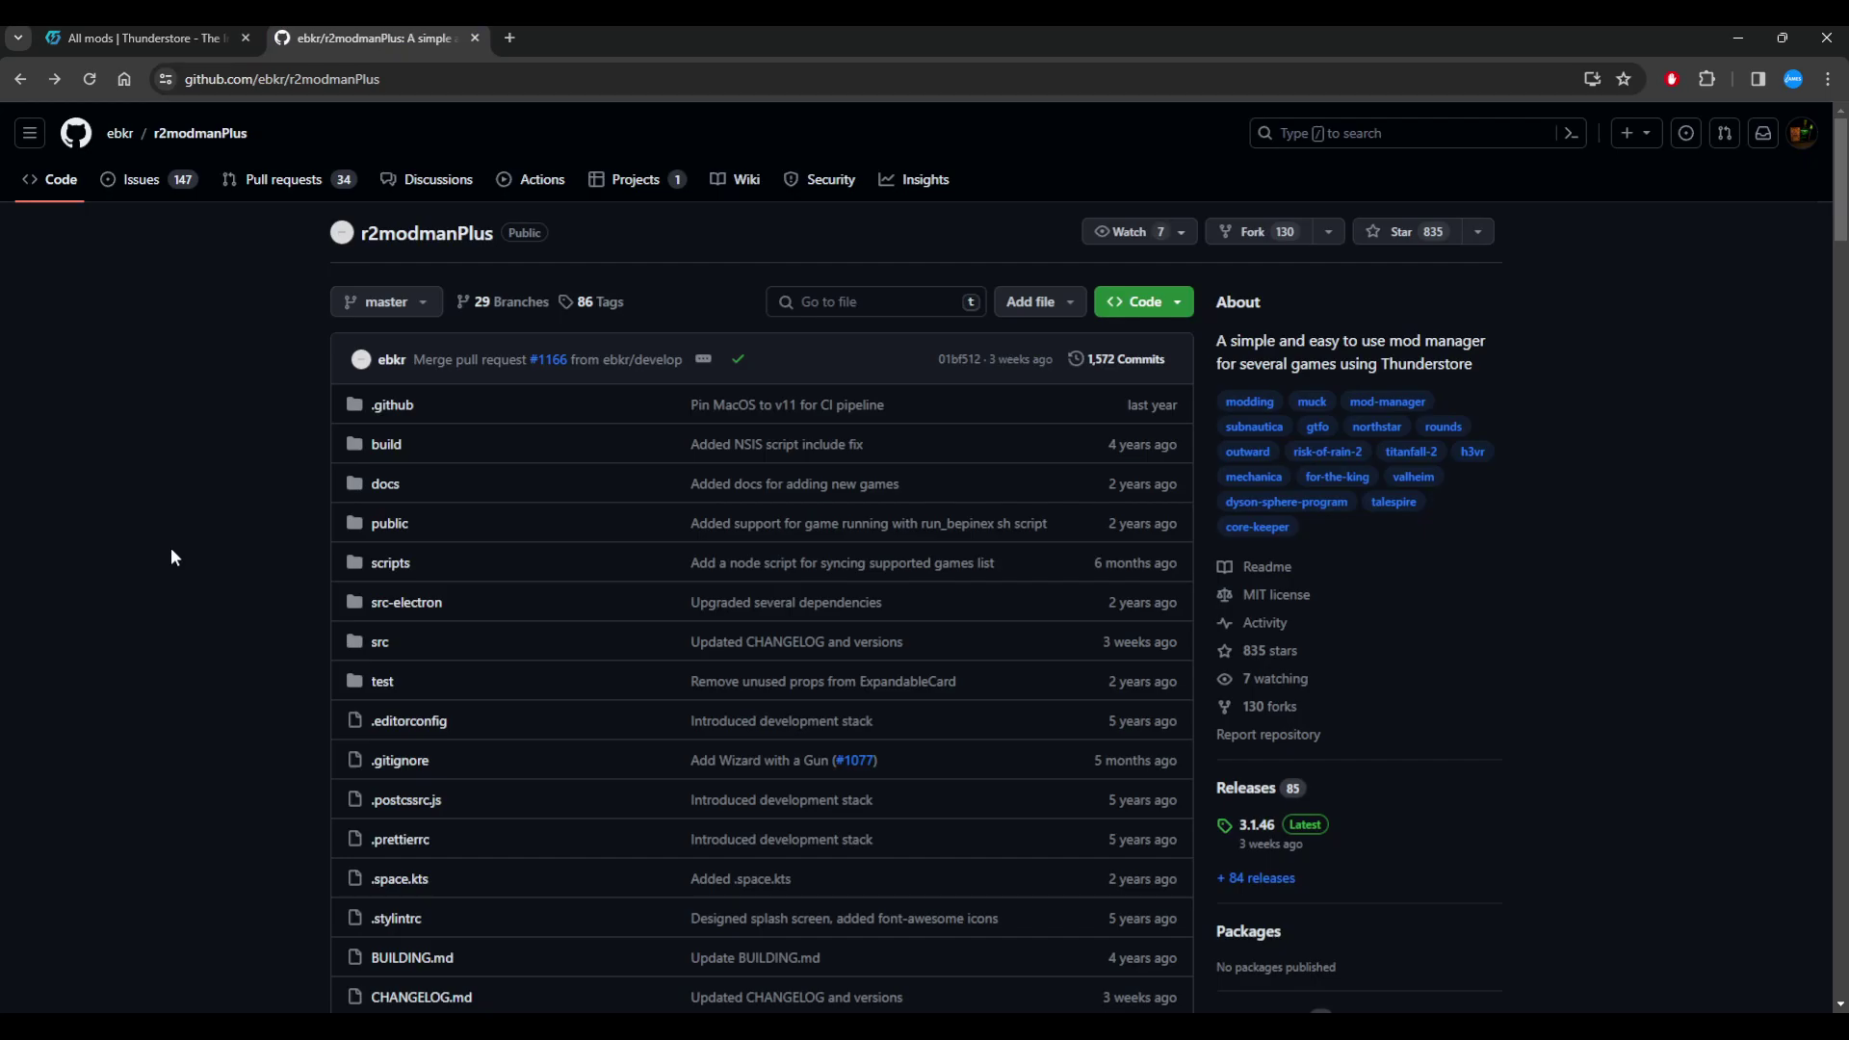
{"action": "scroll", "coordinate": [155, 517], "scroll_direction": "down", "scroll_amount": 15}
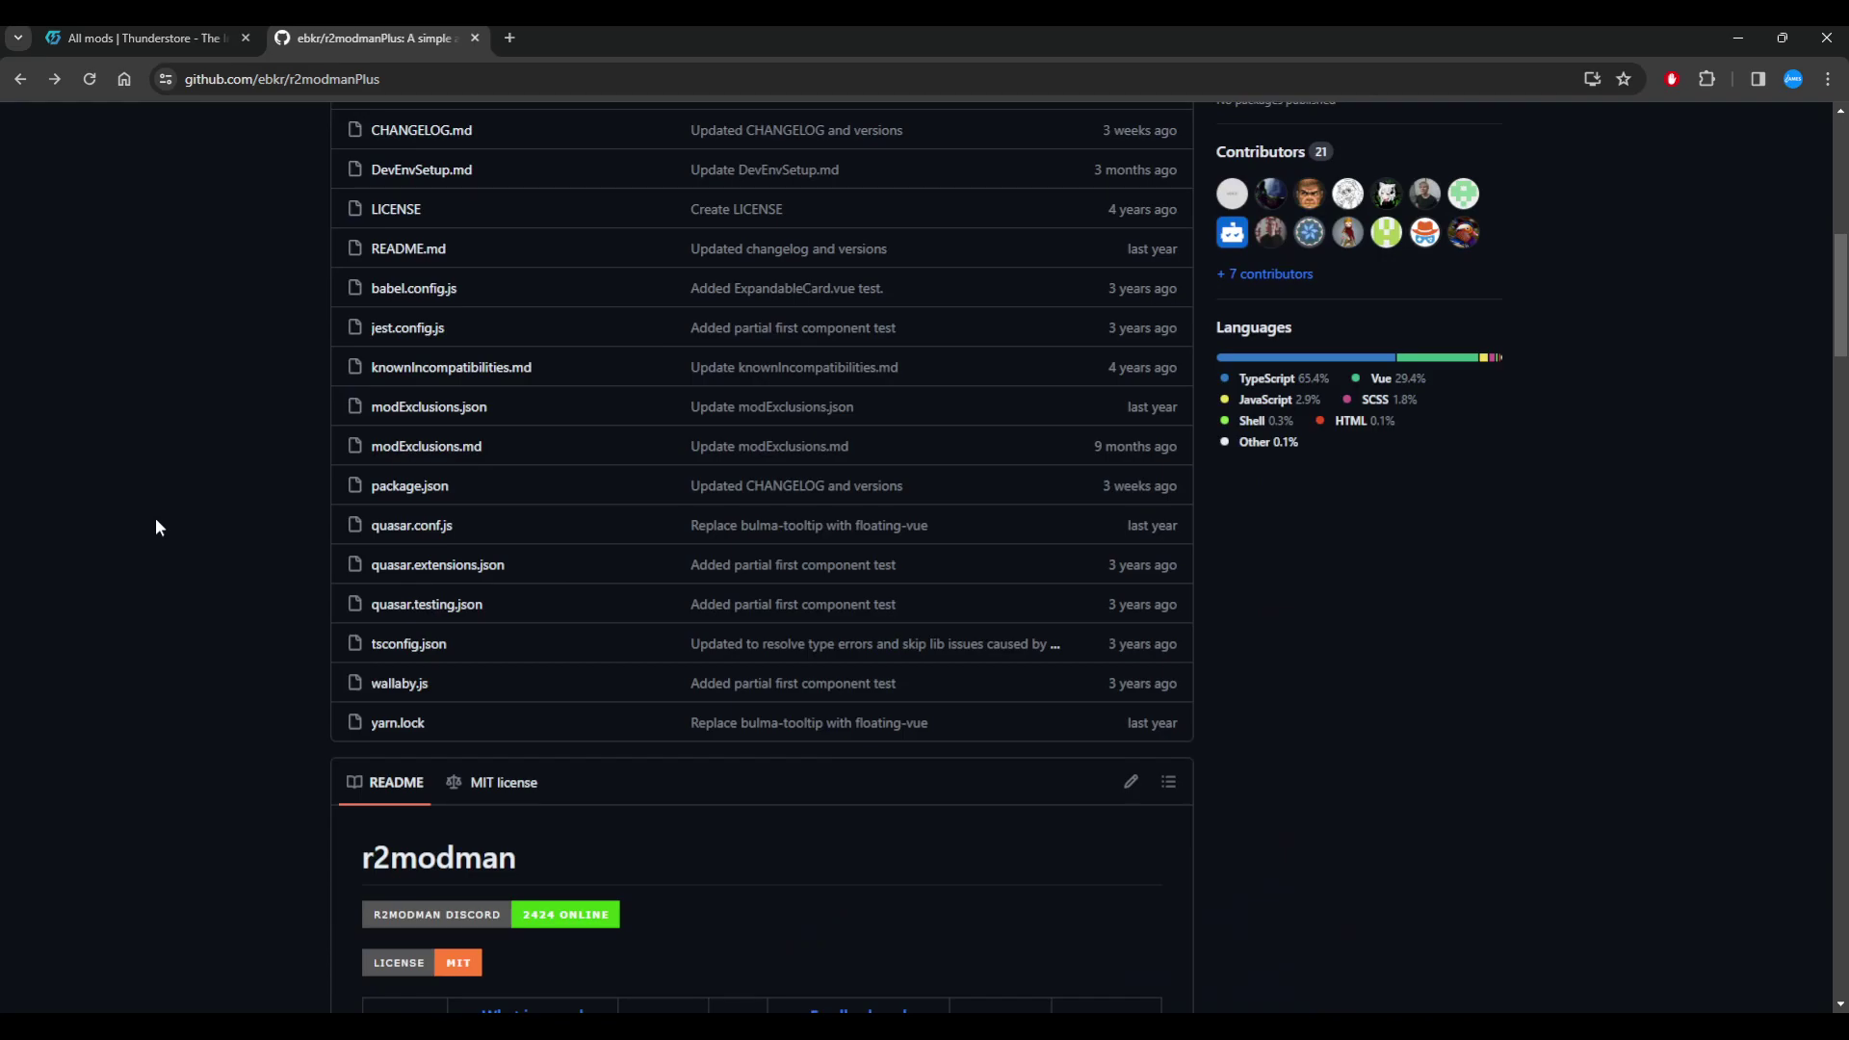
{"action": "scroll", "coordinate": [186, 512], "scroll_direction": "down", "scroll_amount": 8}
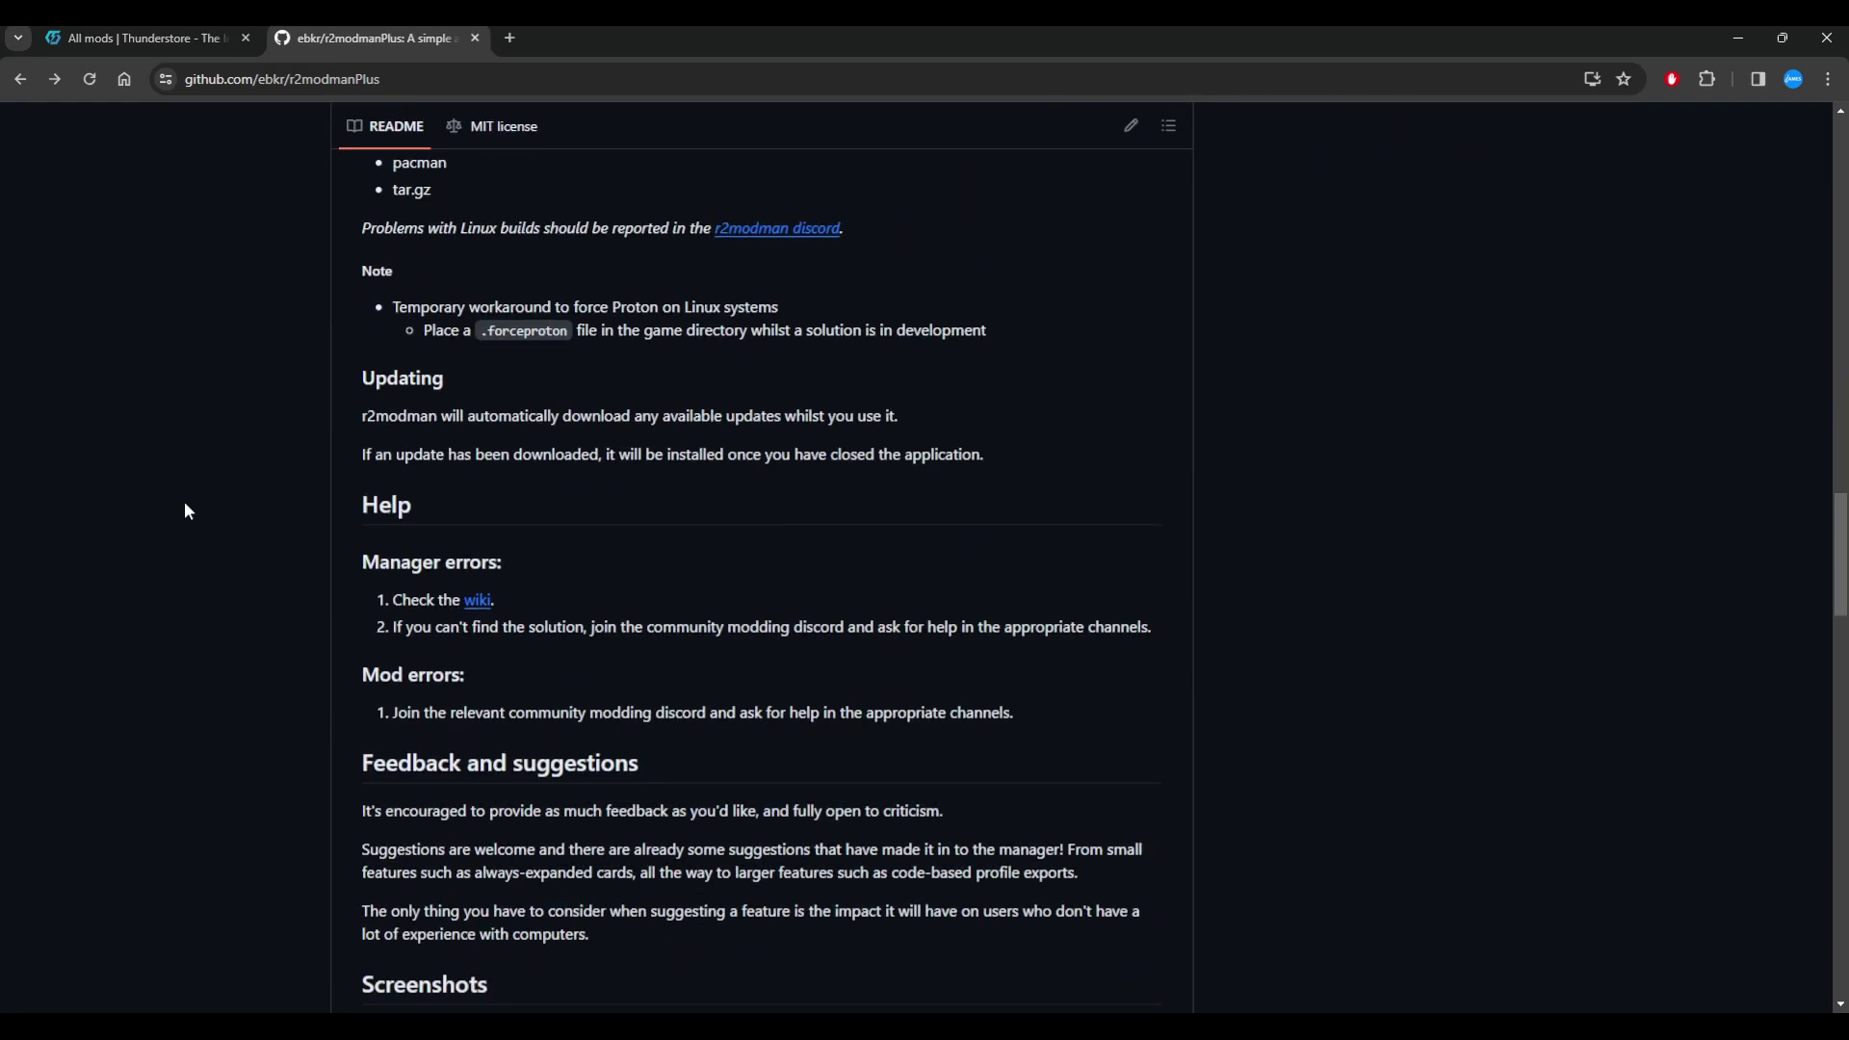
{"action": "scroll", "coordinate": [183, 520], "scroll_direction": "up", "scroll_amount": 7}
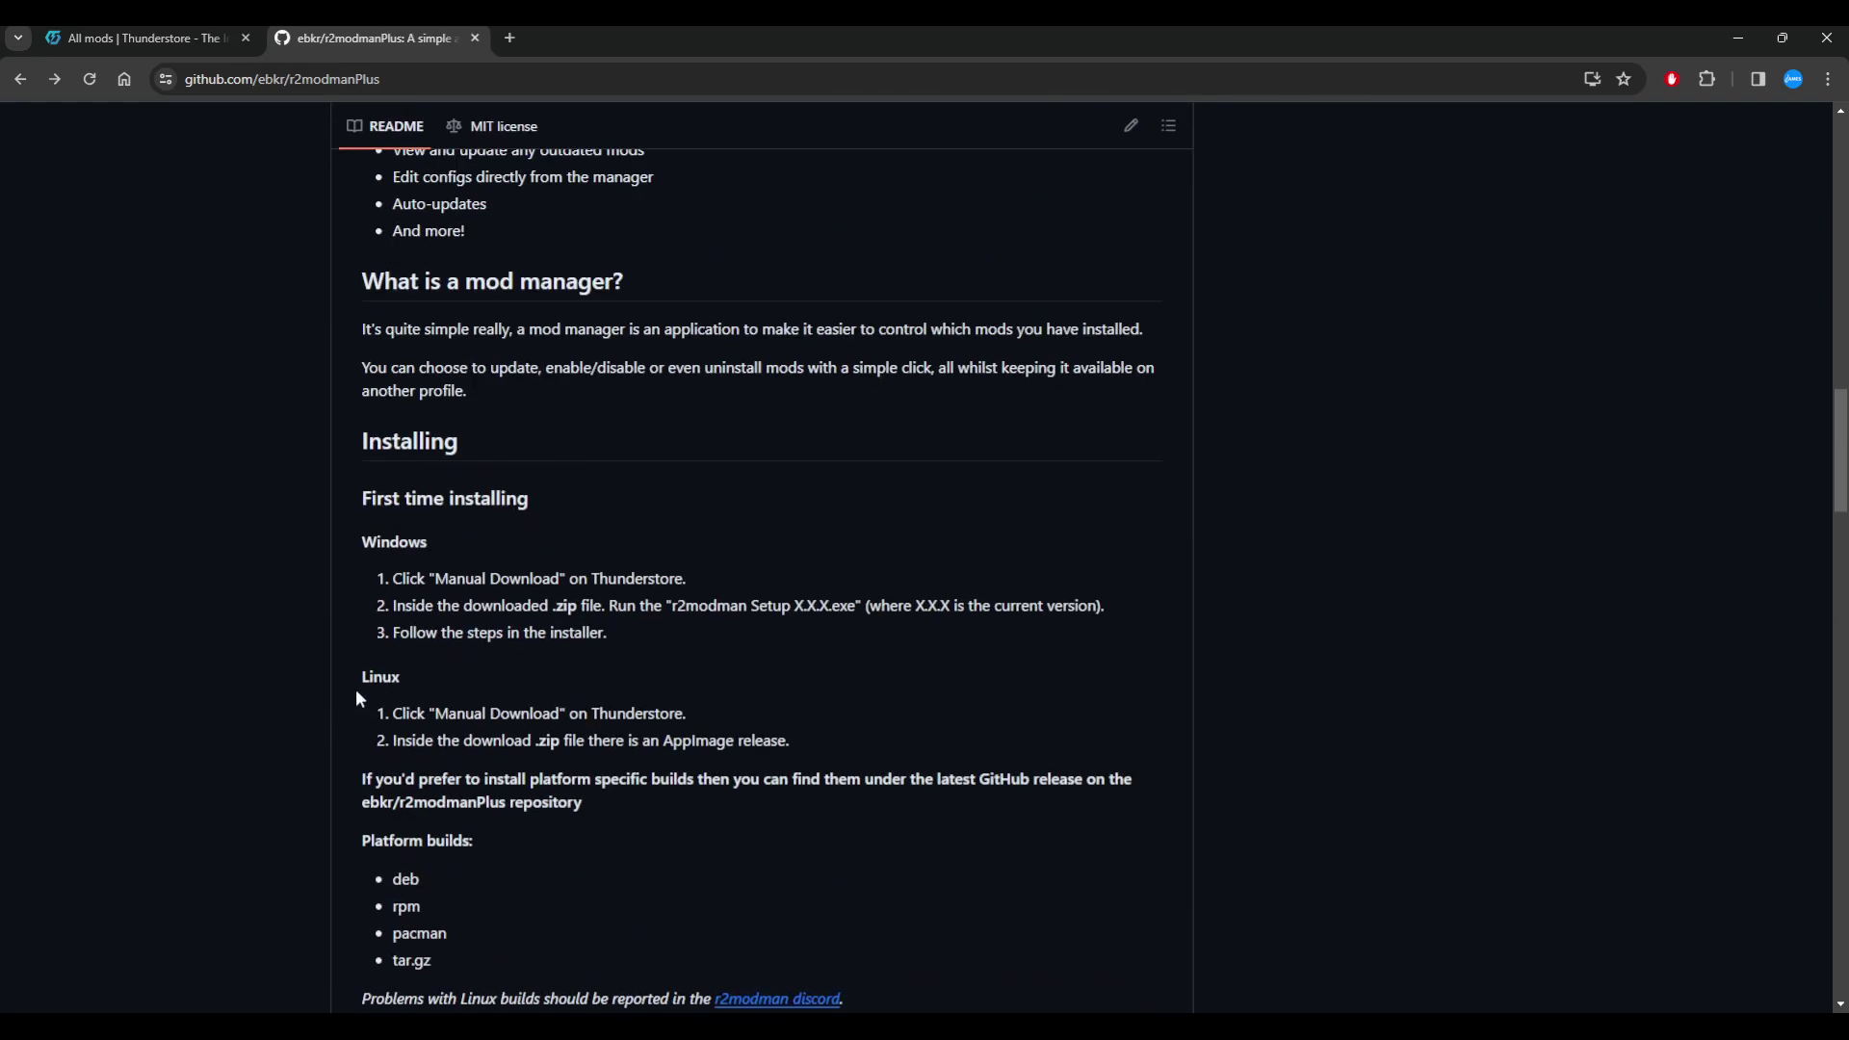
{"action": "left_click_drag", "start_coordinate": [355, 685], "coordinate": [921, 742]}
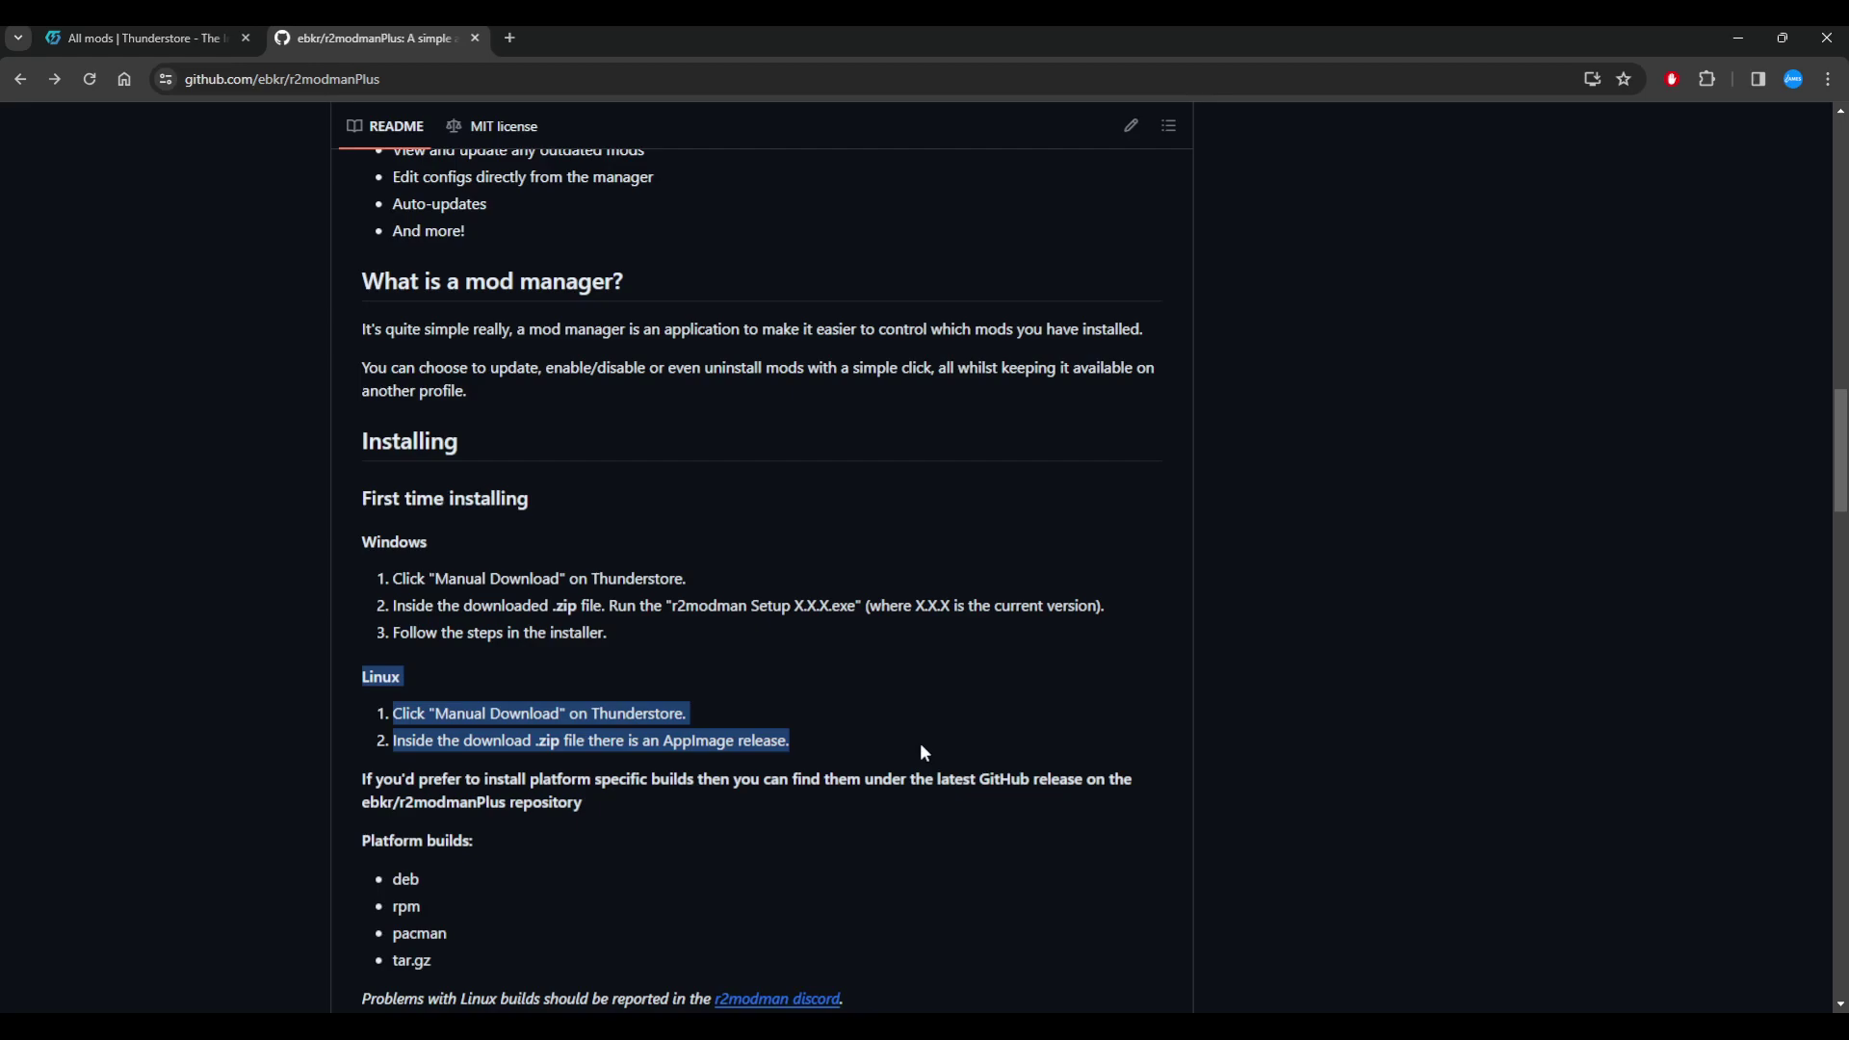
{"action": "left_click", "coordinate": [115, 678]}
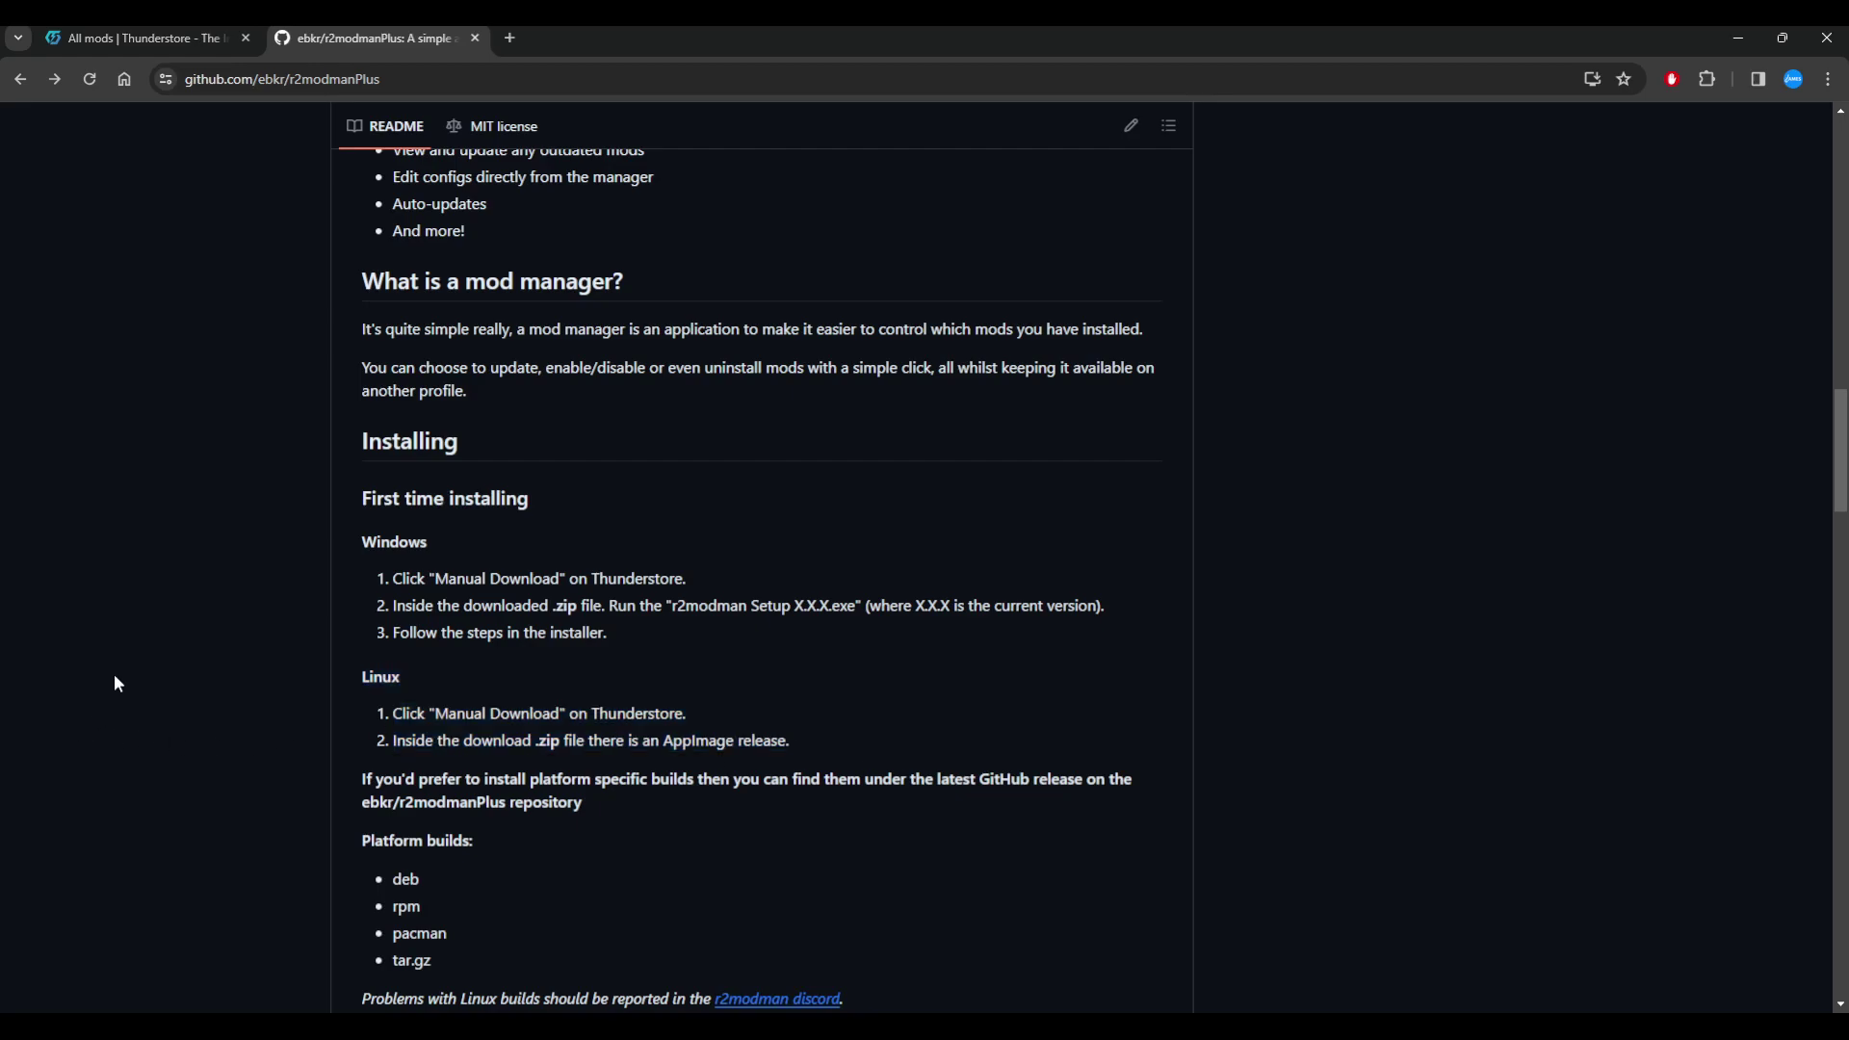
{"action": "left_click", "coordinate": [203, 32]}
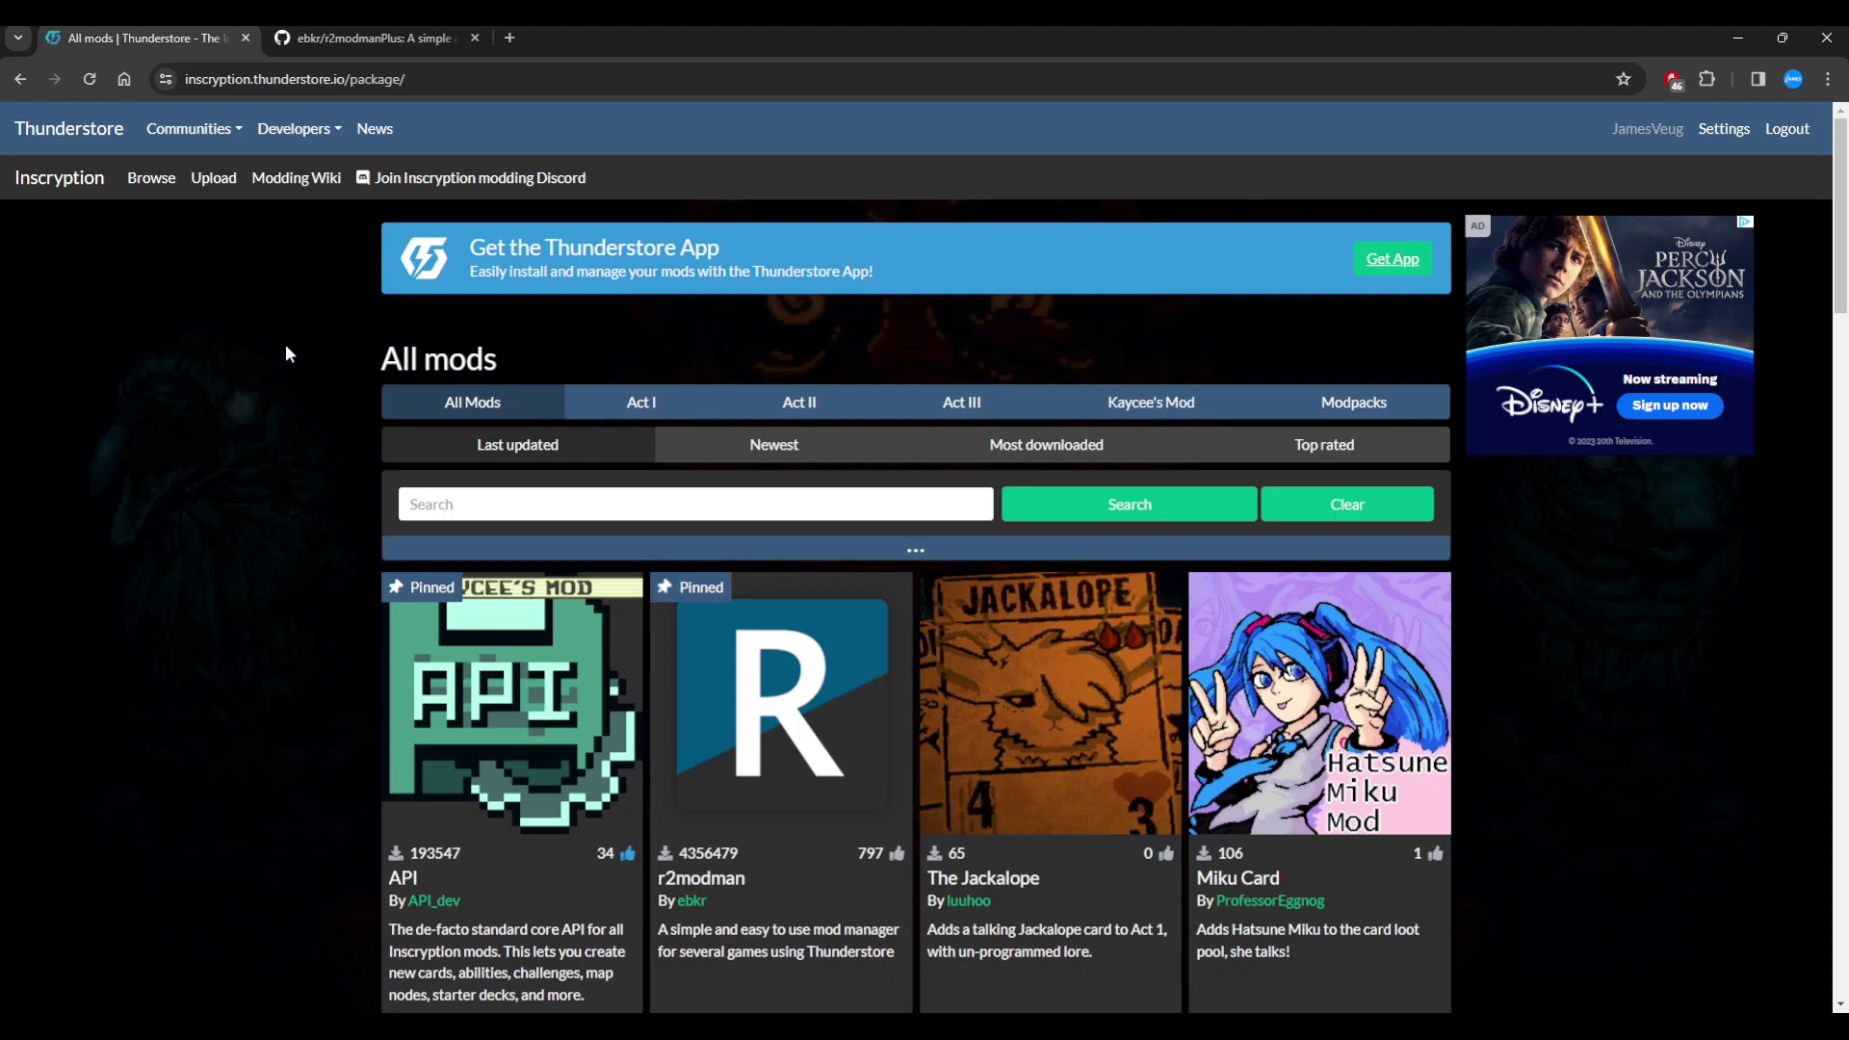
Scroll to the bottom of the mods page and bring up the Thunderstore Mod Manager app.
{"action": "scroll", "coordinate": [286, 351], "scroll_direction": "down", "scroll_amount": 20}
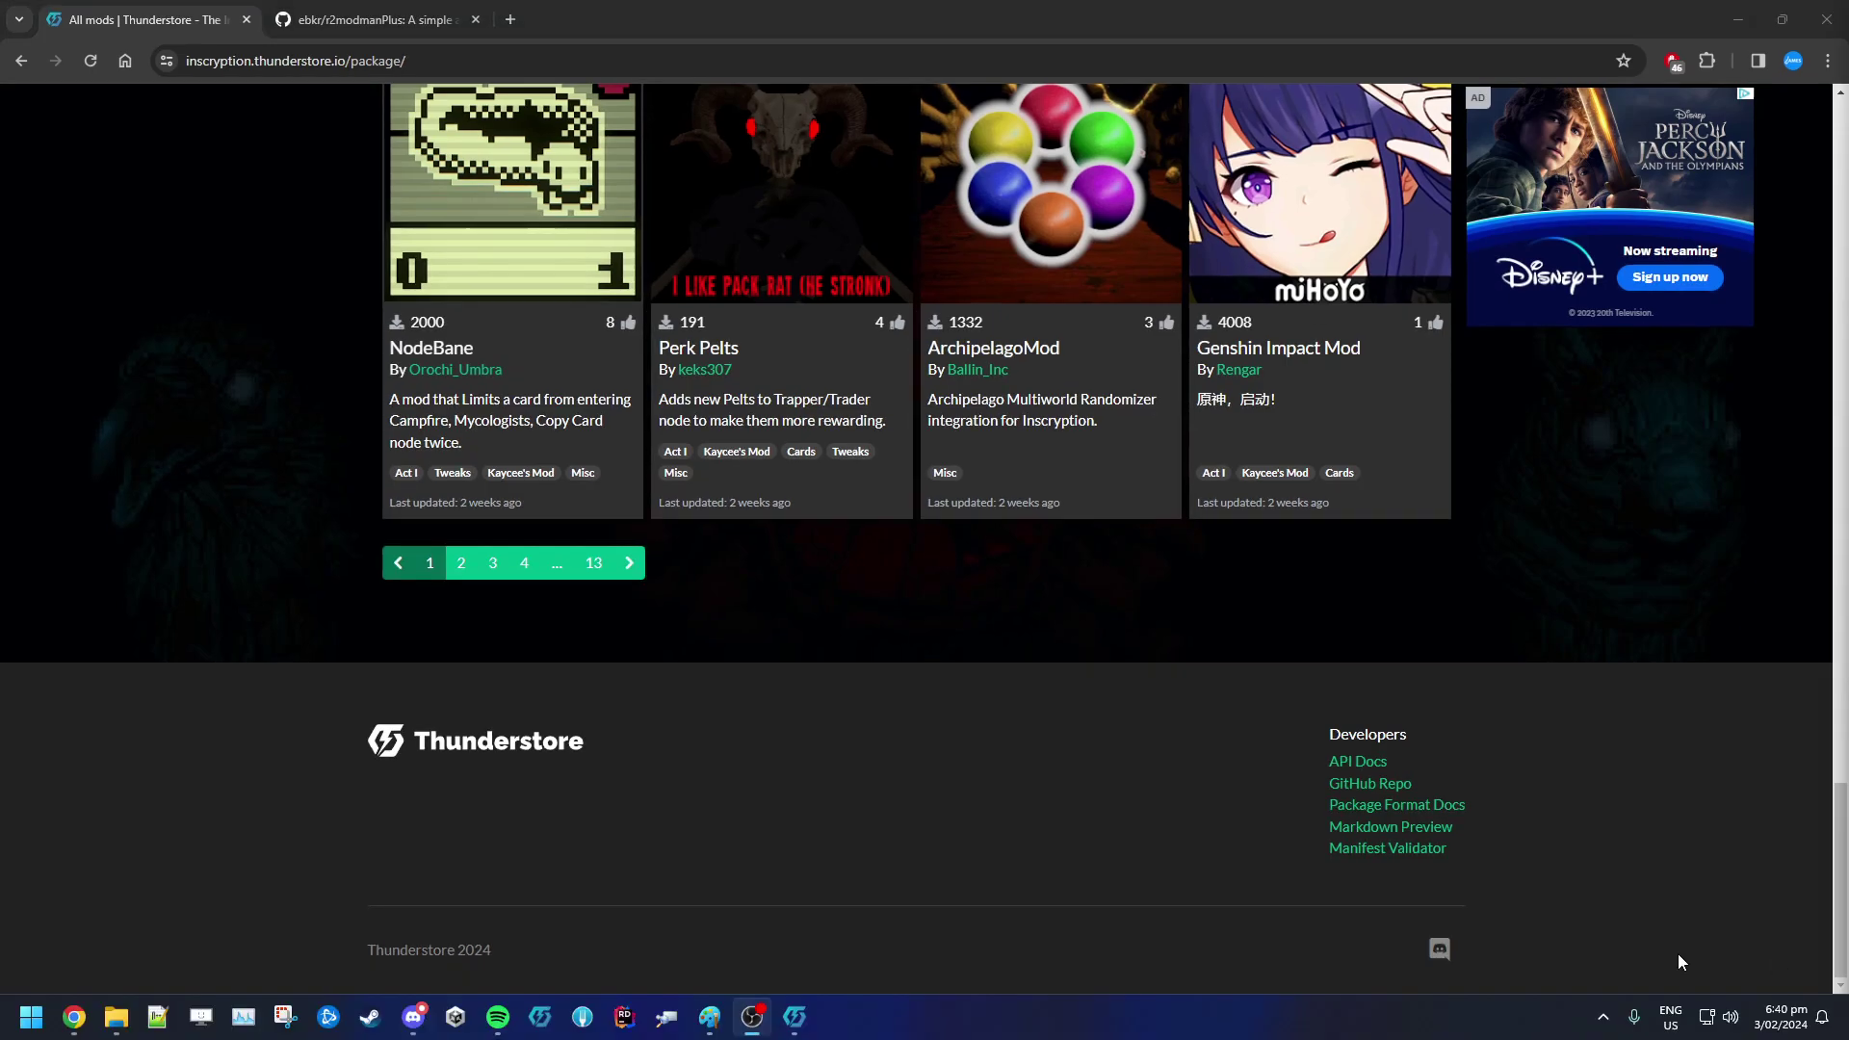
{"action": "left_click", "coordinate": [794, 1016]}
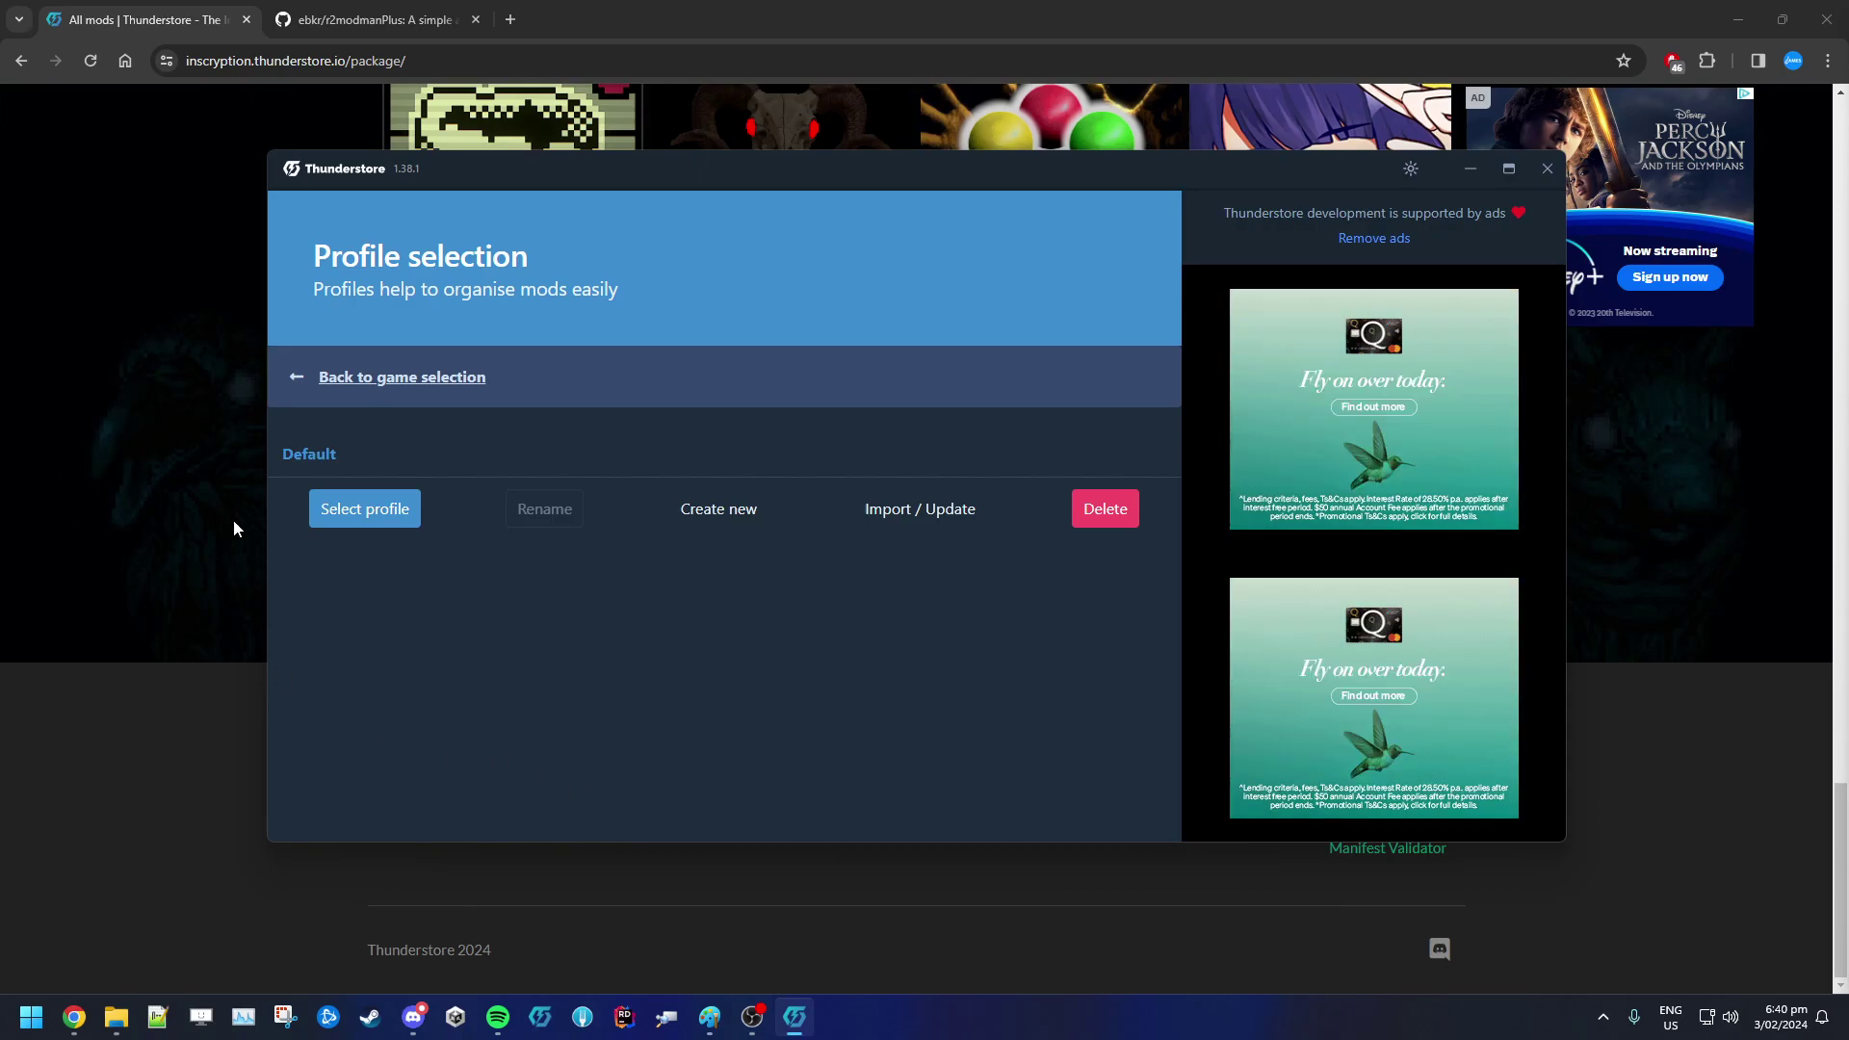
Load the Default profile and browse its Get mods list.
{"action": "left_click", "coordinate": [372, 520]}
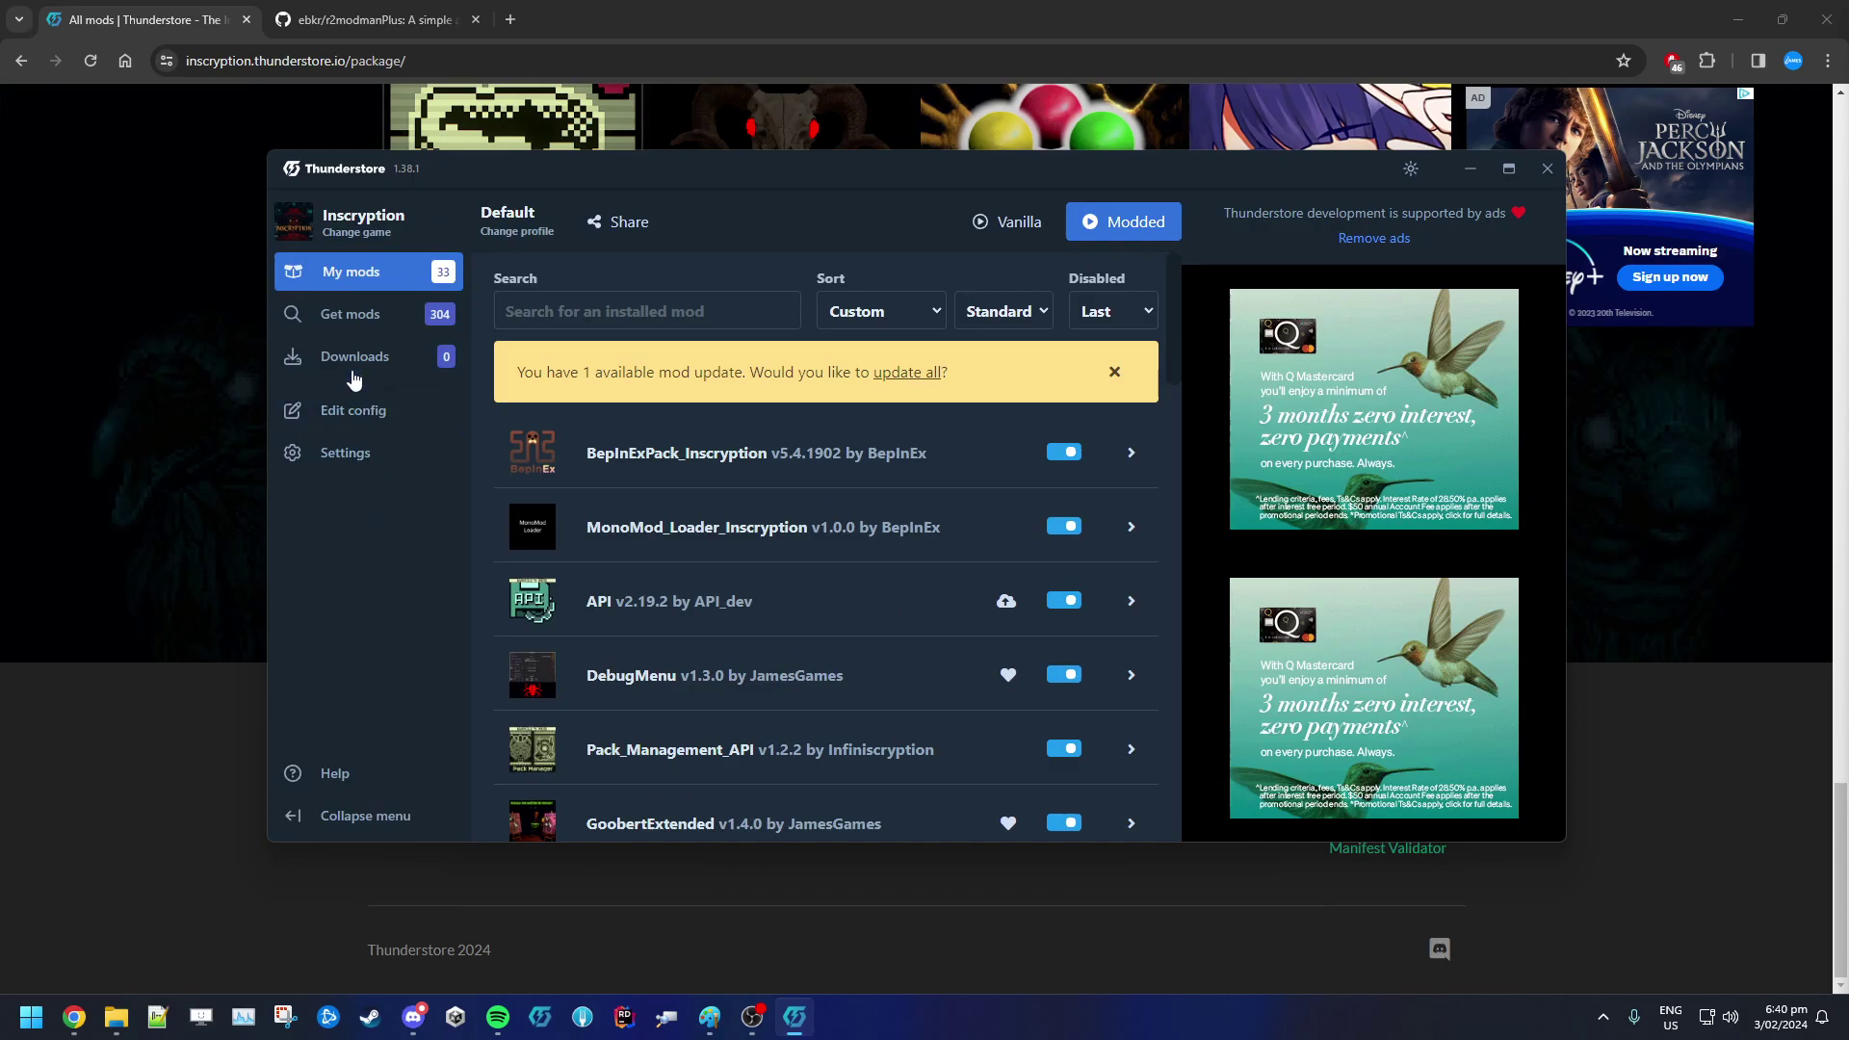
{"action": "left_click", "coordinate": [362, 313]}
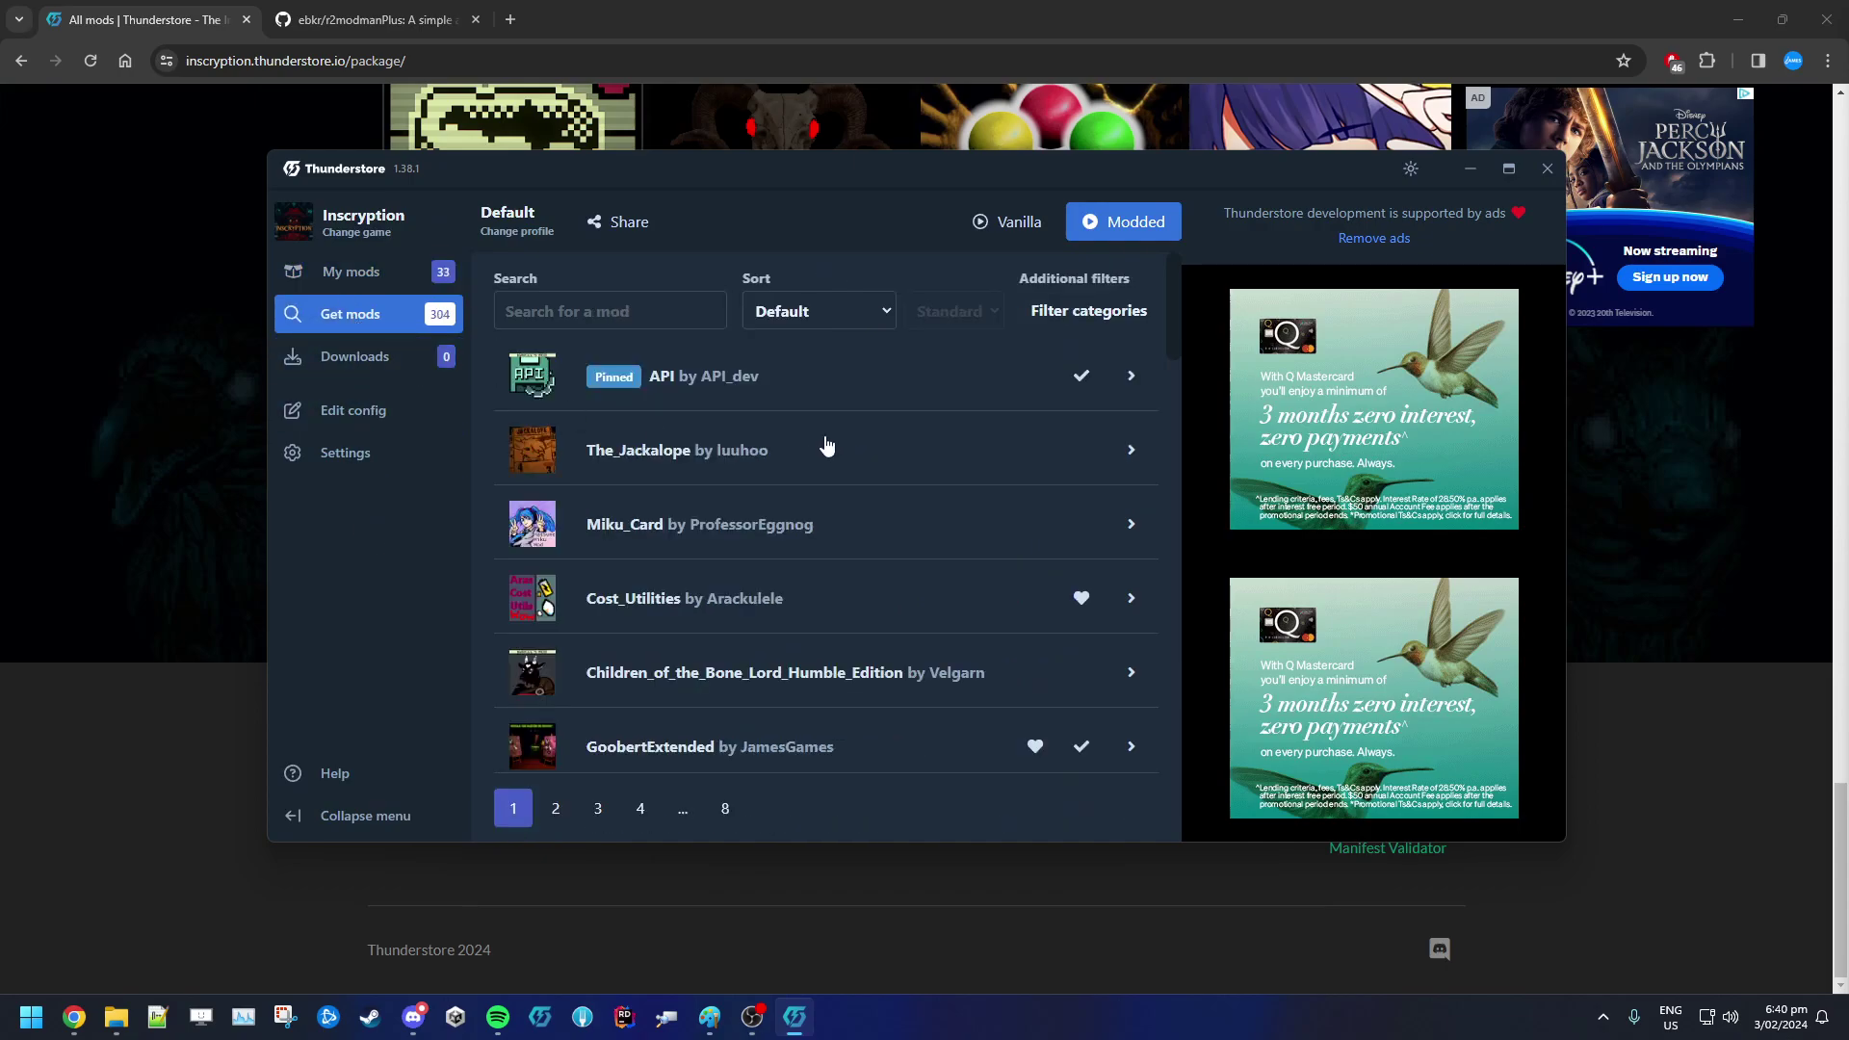
{"action": "scroll", "coordinate": [816, 438], "scroll_direction": "down", "scroll_amount": 8}
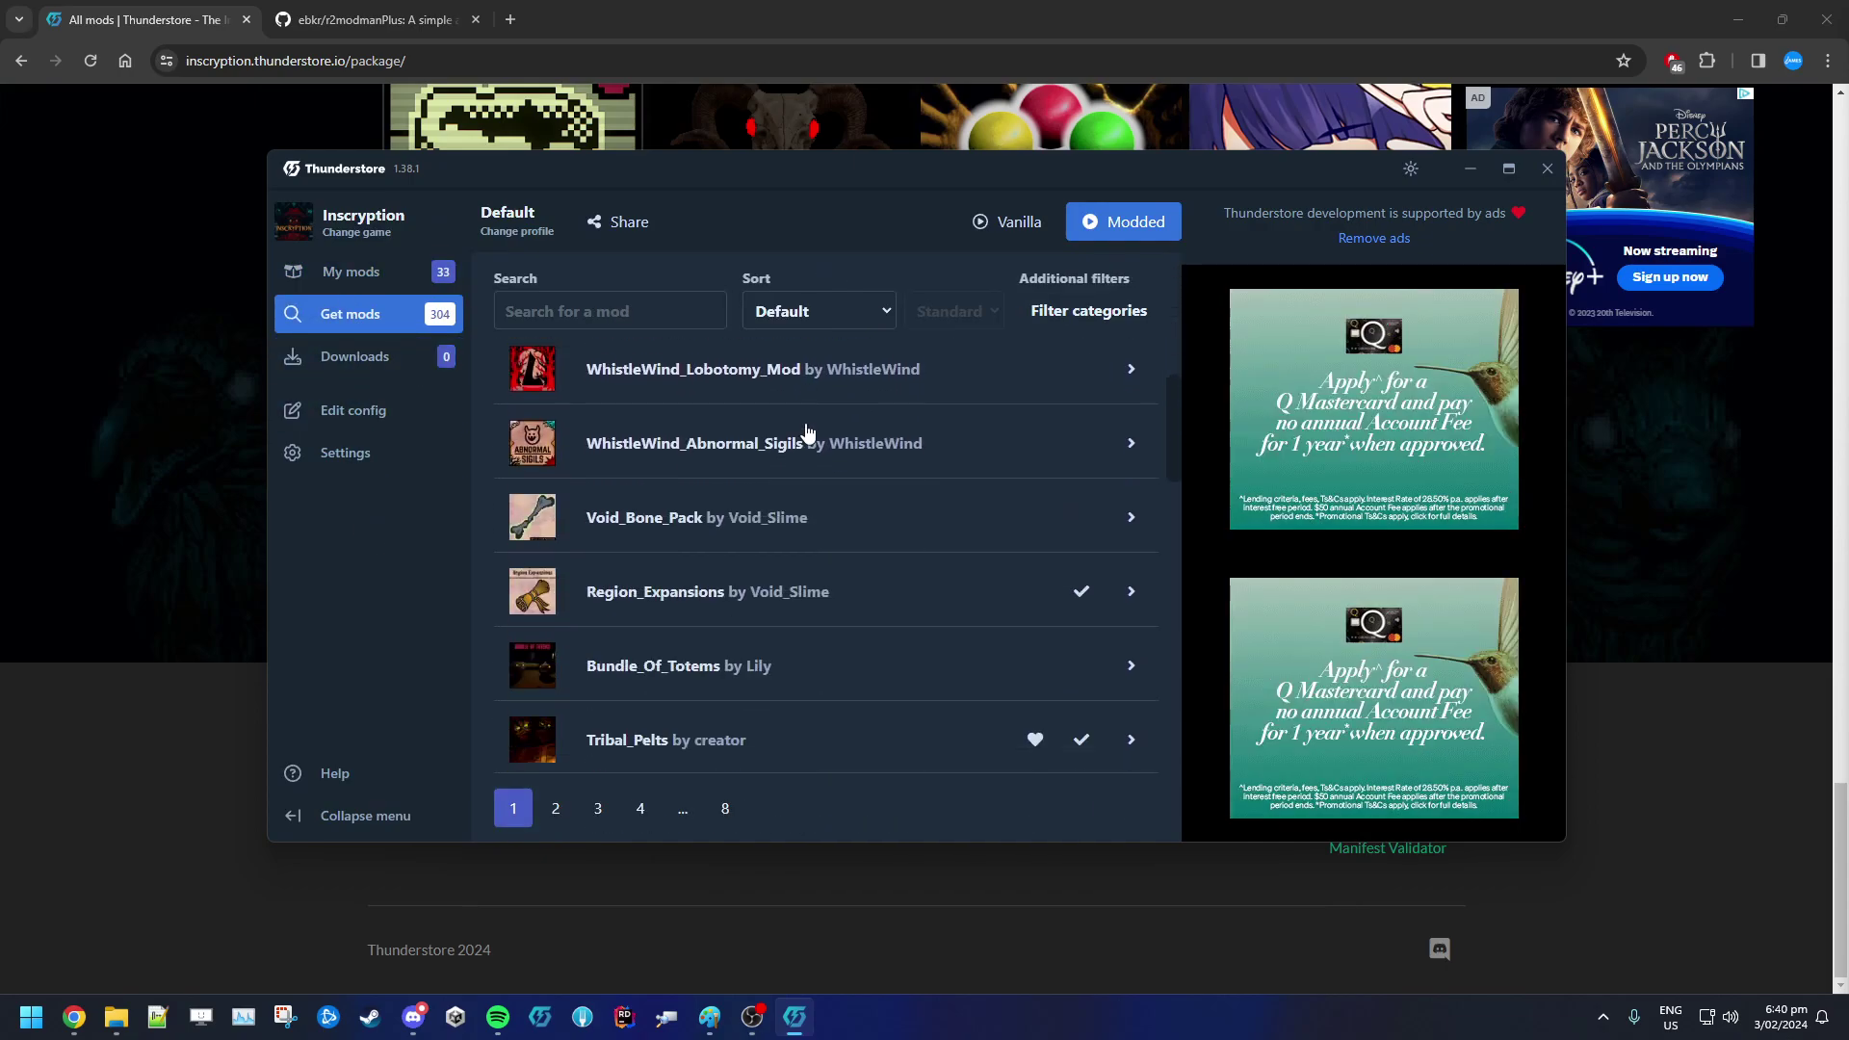
{"action": "scroll", "coordinate": [803, 430], "scroll_direction": "down", "scroll_amount": 7}
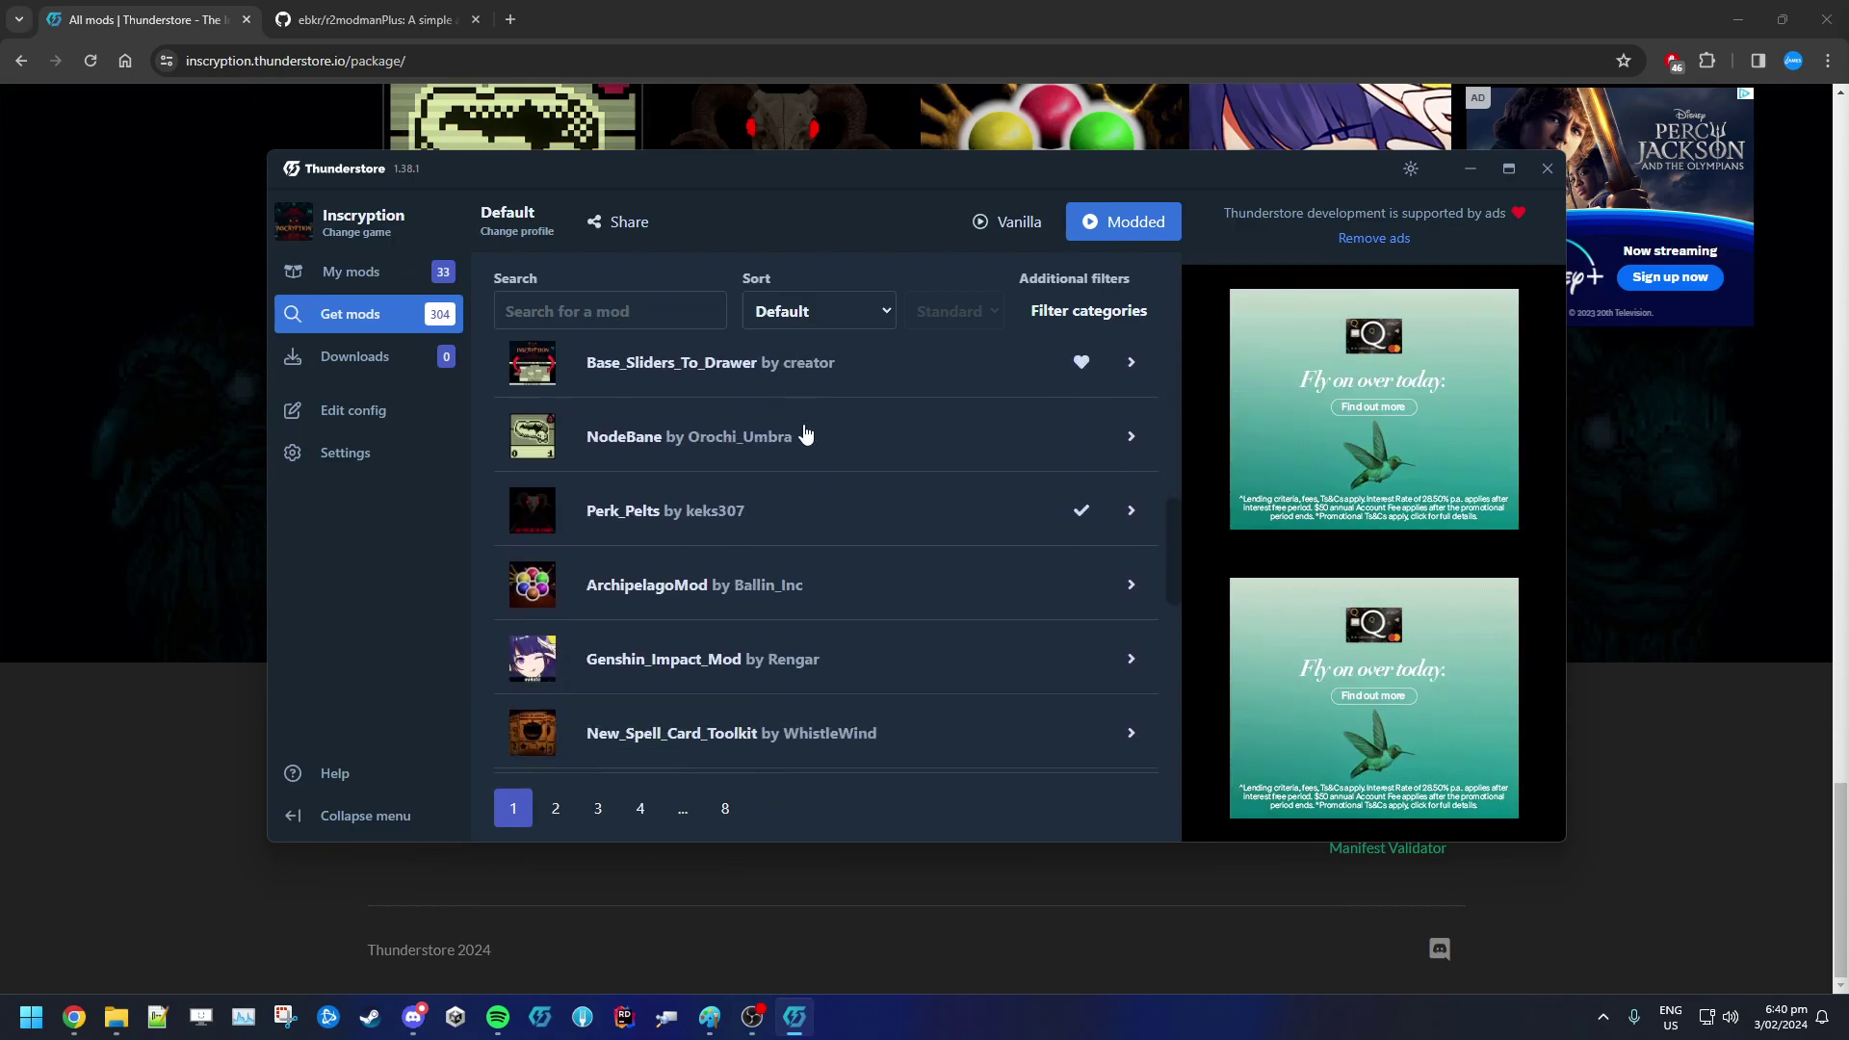
Filter the mod list to the Cards category.
{"action": "left_click", "coordinate": [1088, 314]}
{"action": "left_click", "coordinate": [574, 395]}
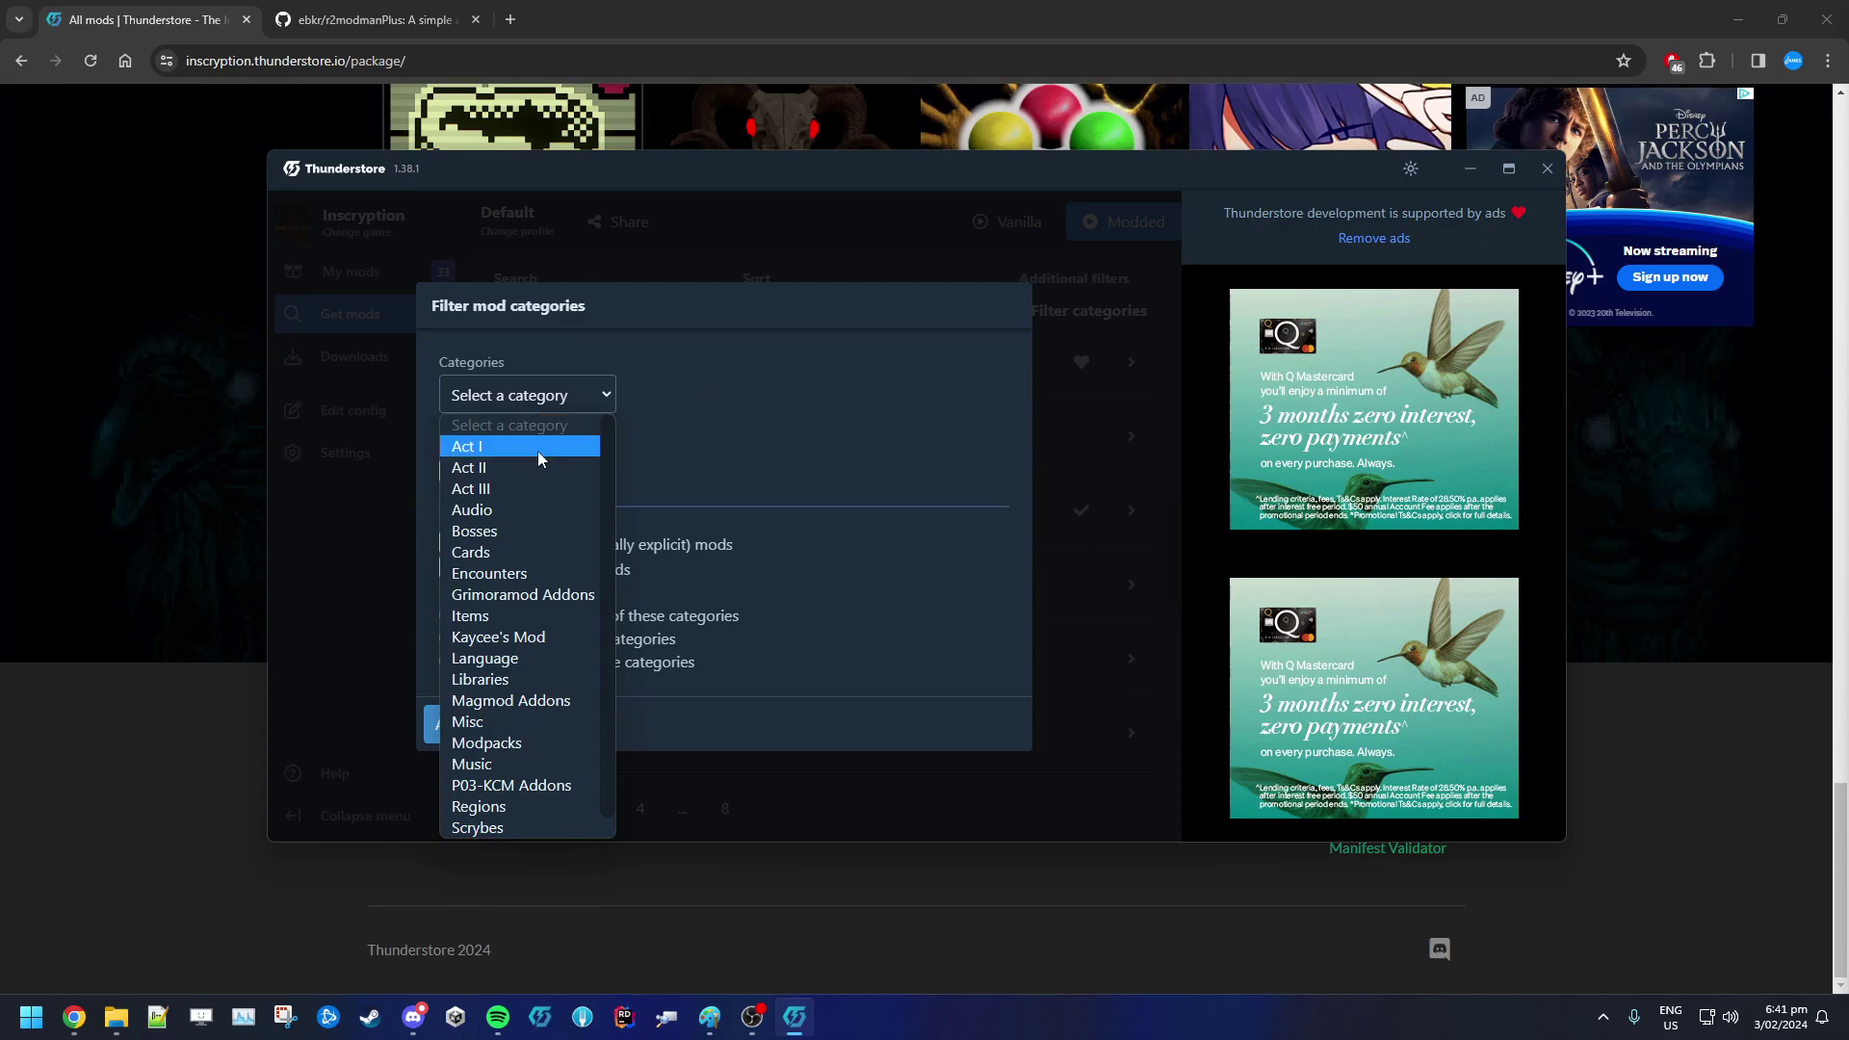
{"action": "scroll", "coordinate": [534, 800], "scroll_direction": "down", "scroll_amount": 1}
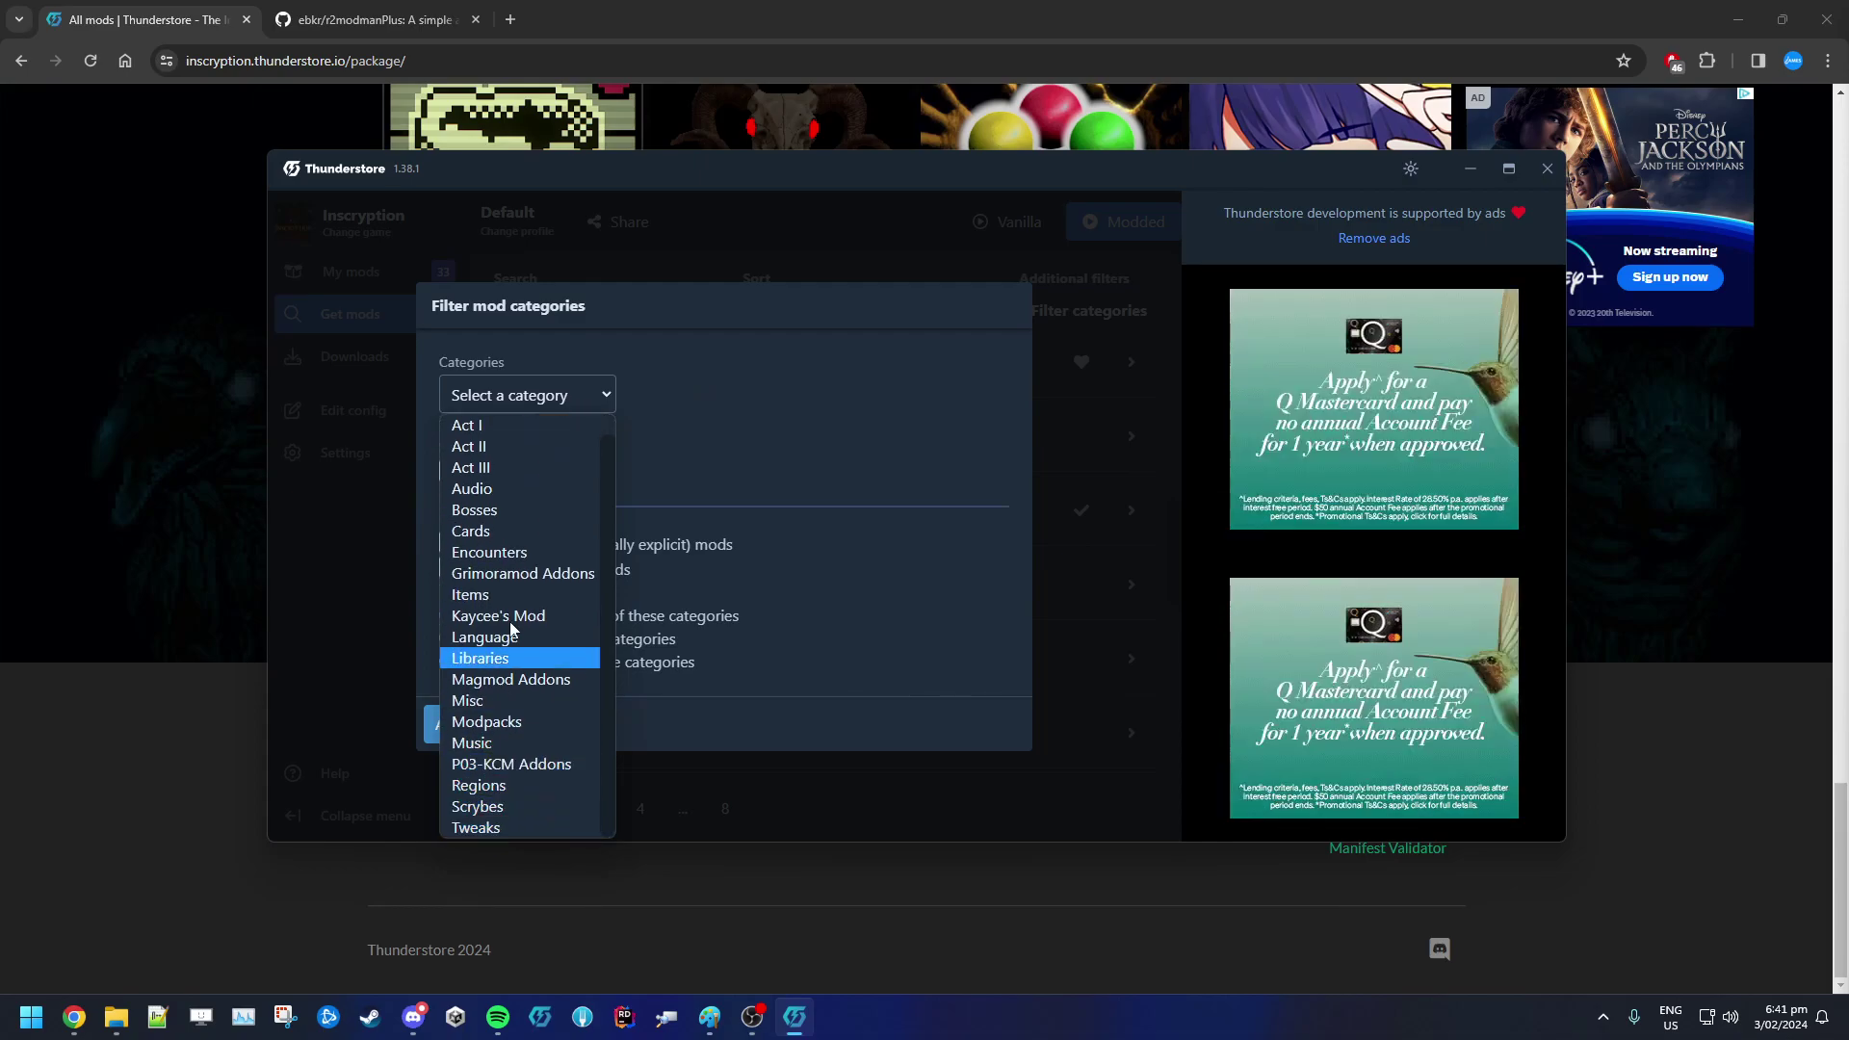
{"action": "left_click", "coordinate": [509, 534]}
{"action": "left_click", "coordinate": [497, 727]}
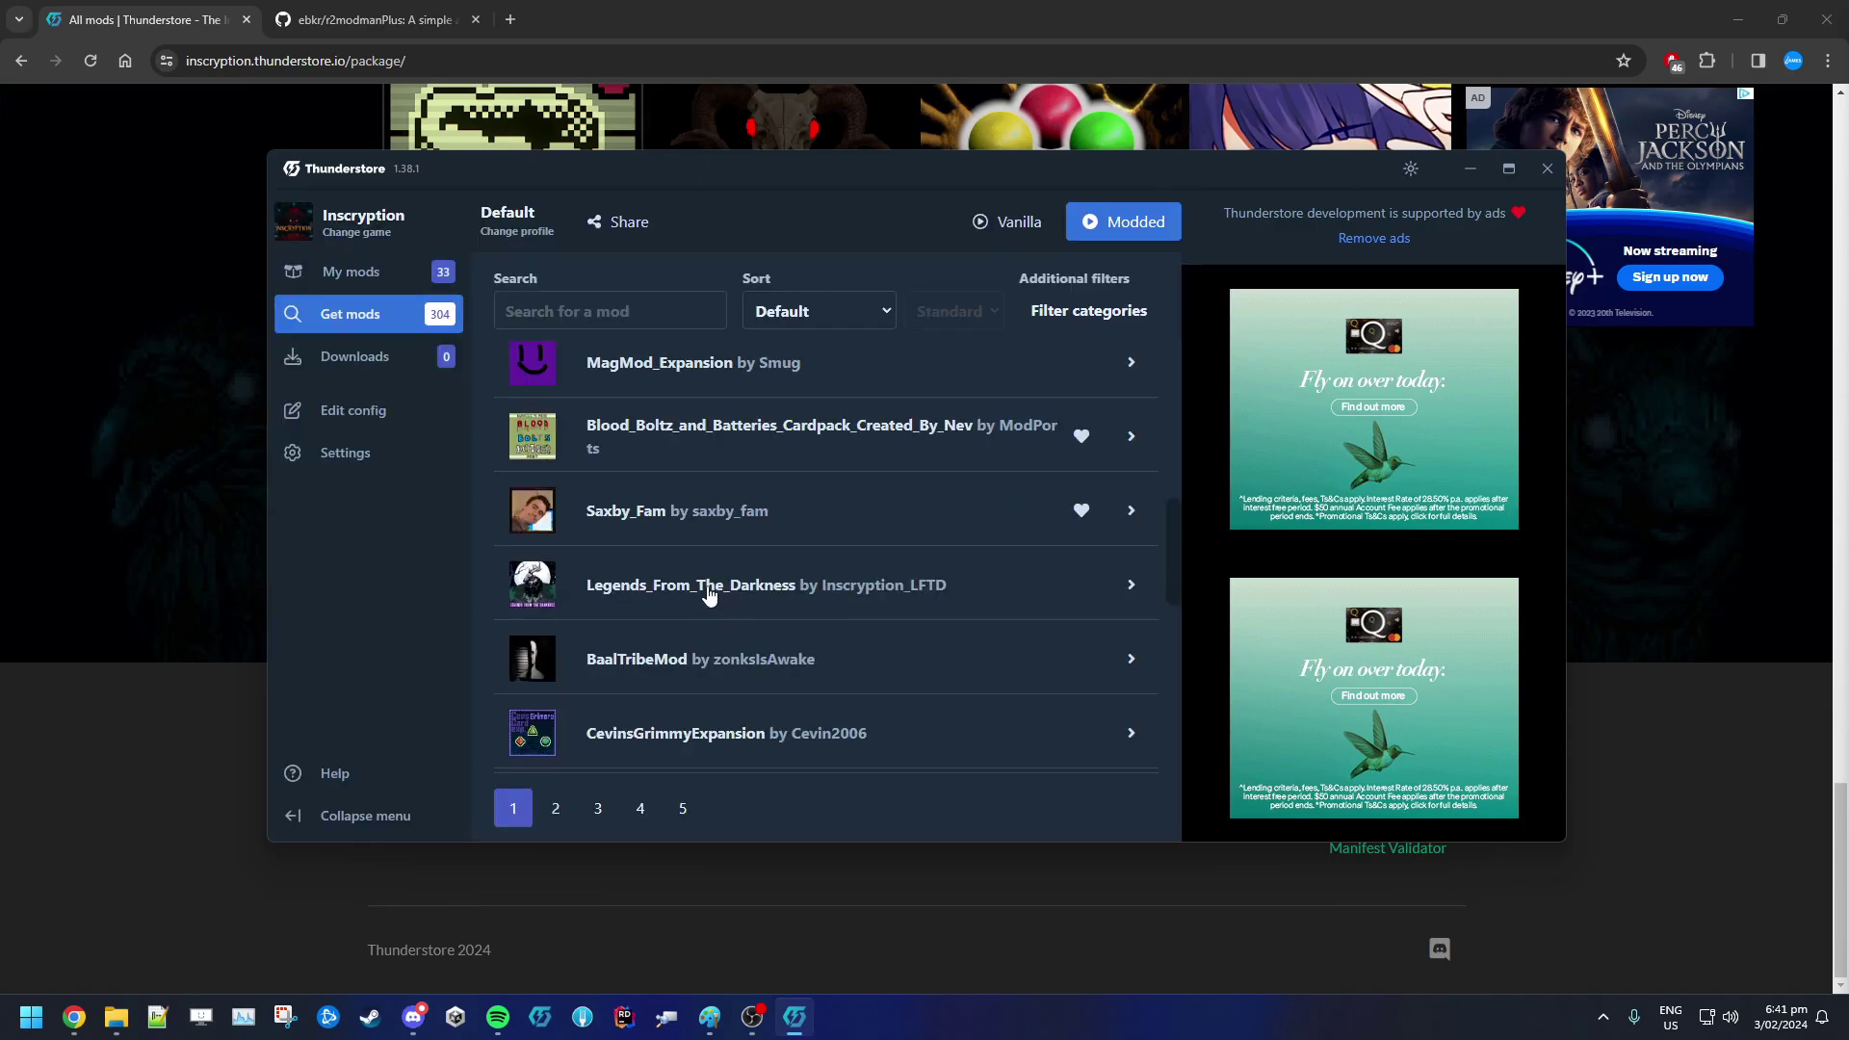
{"action": "scroll", "coordinate": [831, 589], "scroll_direction": "up", "scroll_amount": 10}
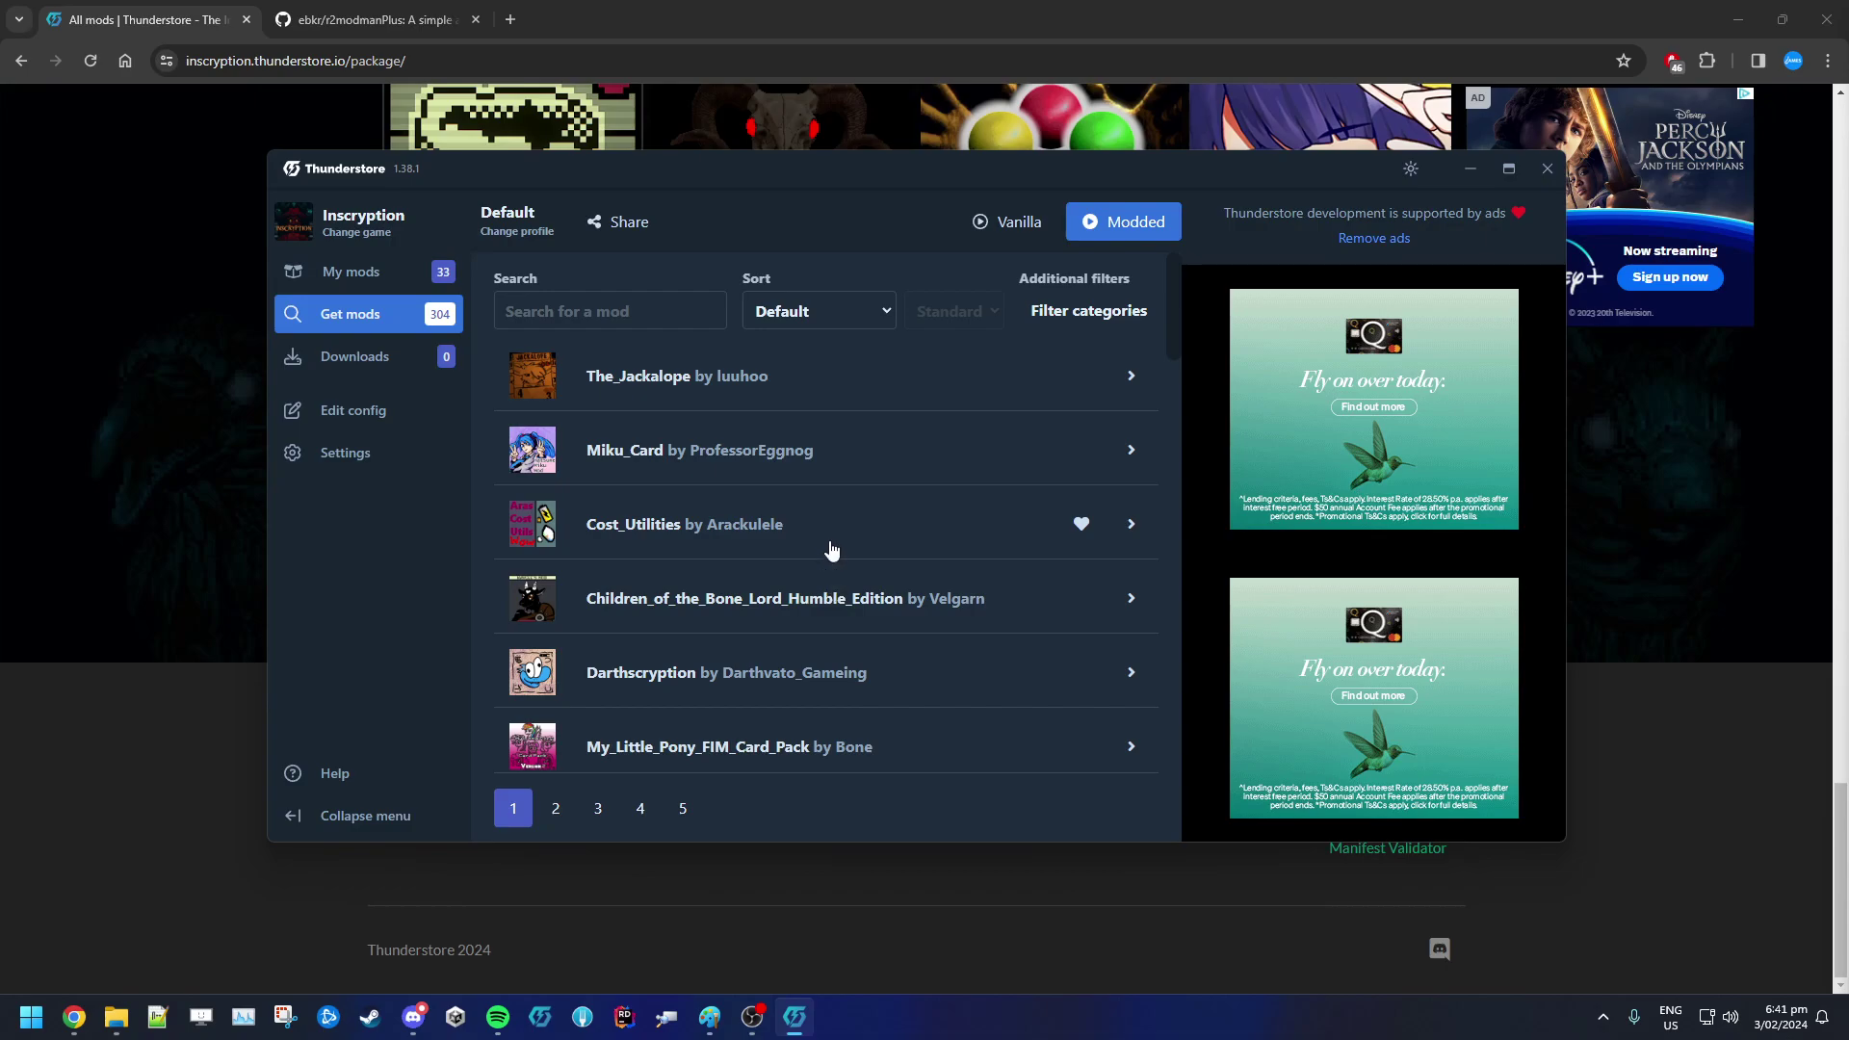
Enable Show deprecated mods and reapply the Cards category filter.
{"action": "left_click", "coordinate": [1071, 311]}
{"action": "left_click", "coordinate": [530, 402]}
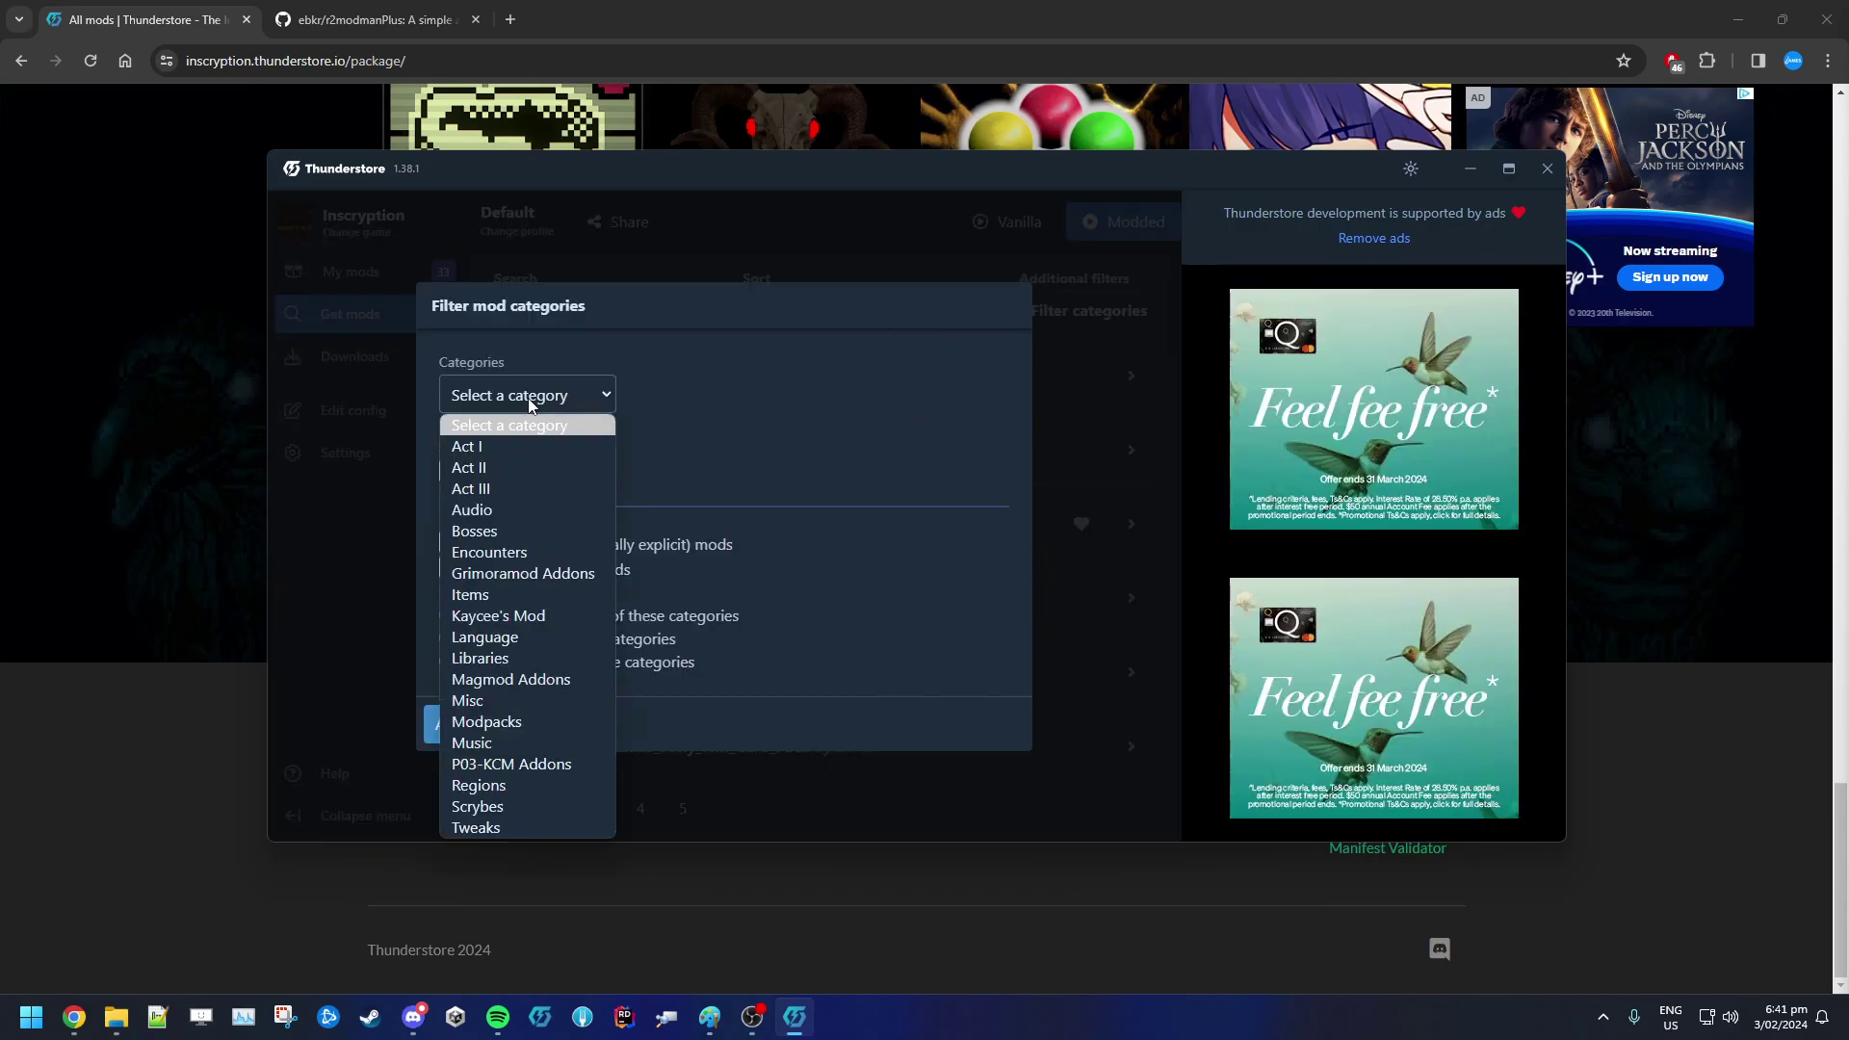
{"action": "left_click", "coordinate": [660, 456]}
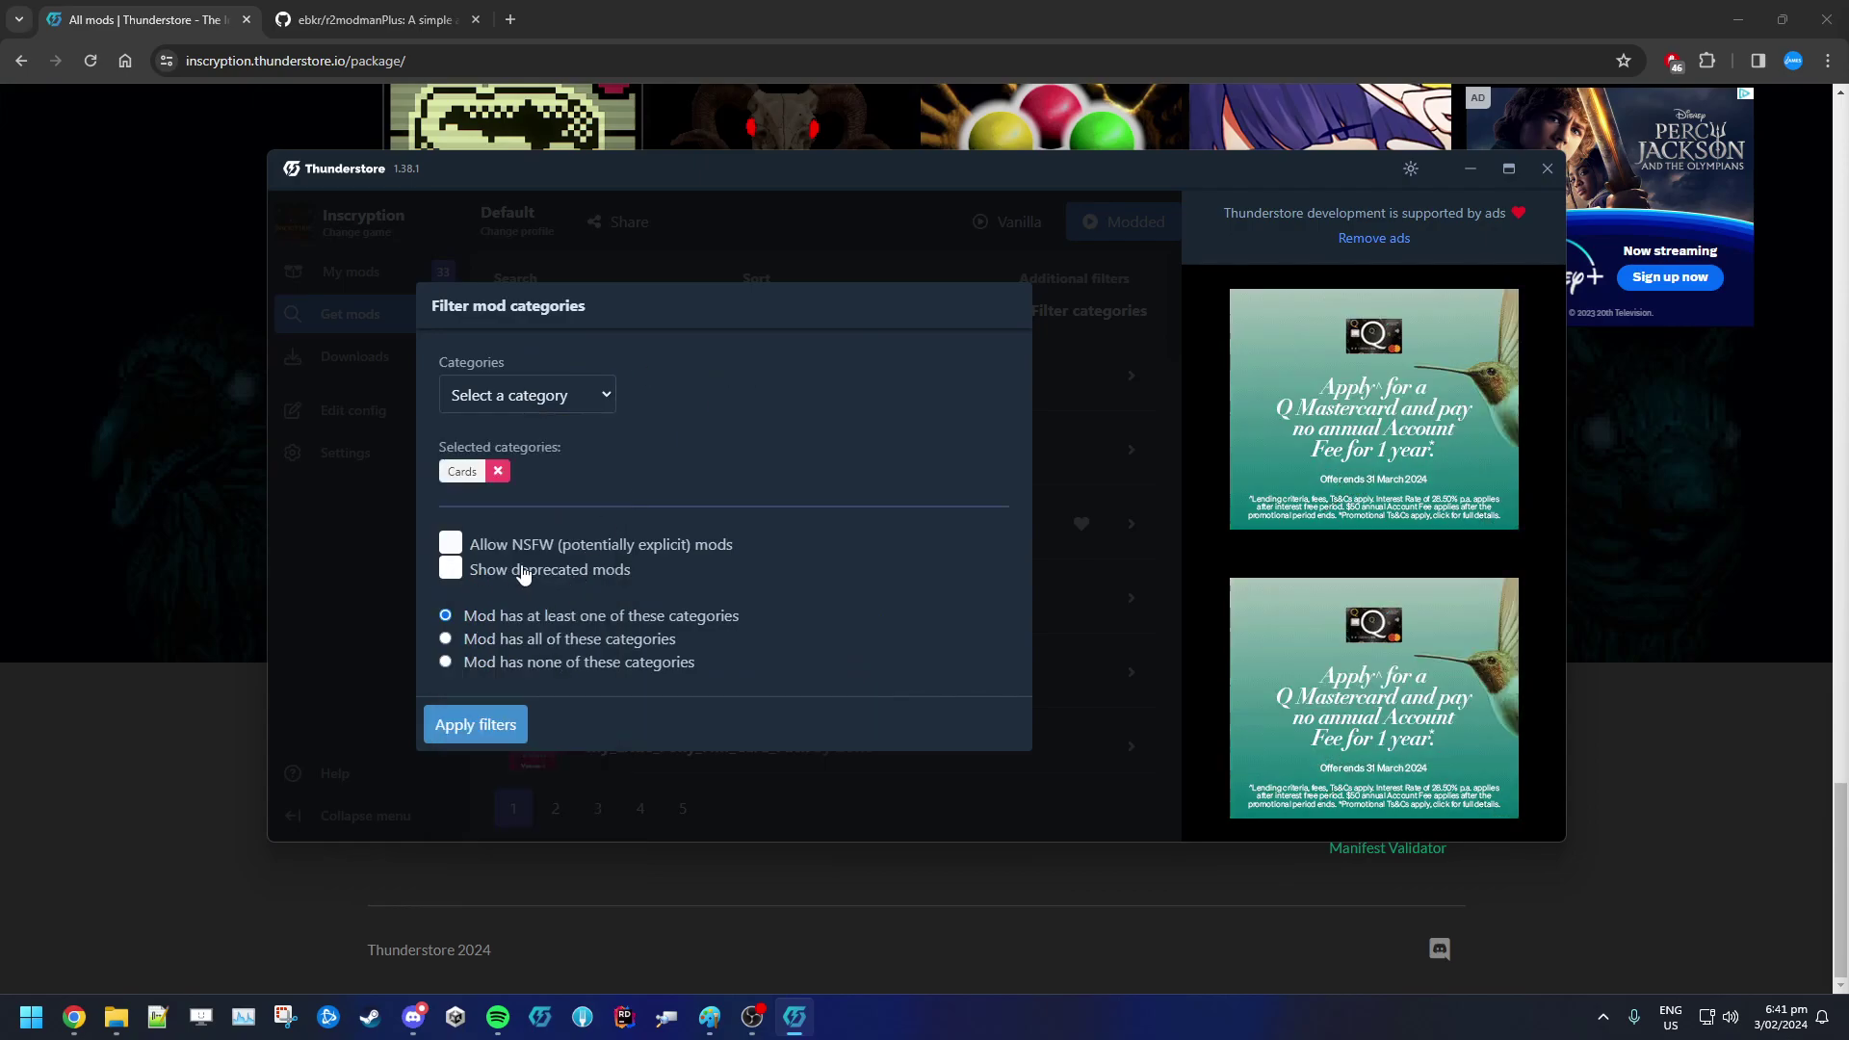
{"action": "left_click", "coordinate": [500, 731]}
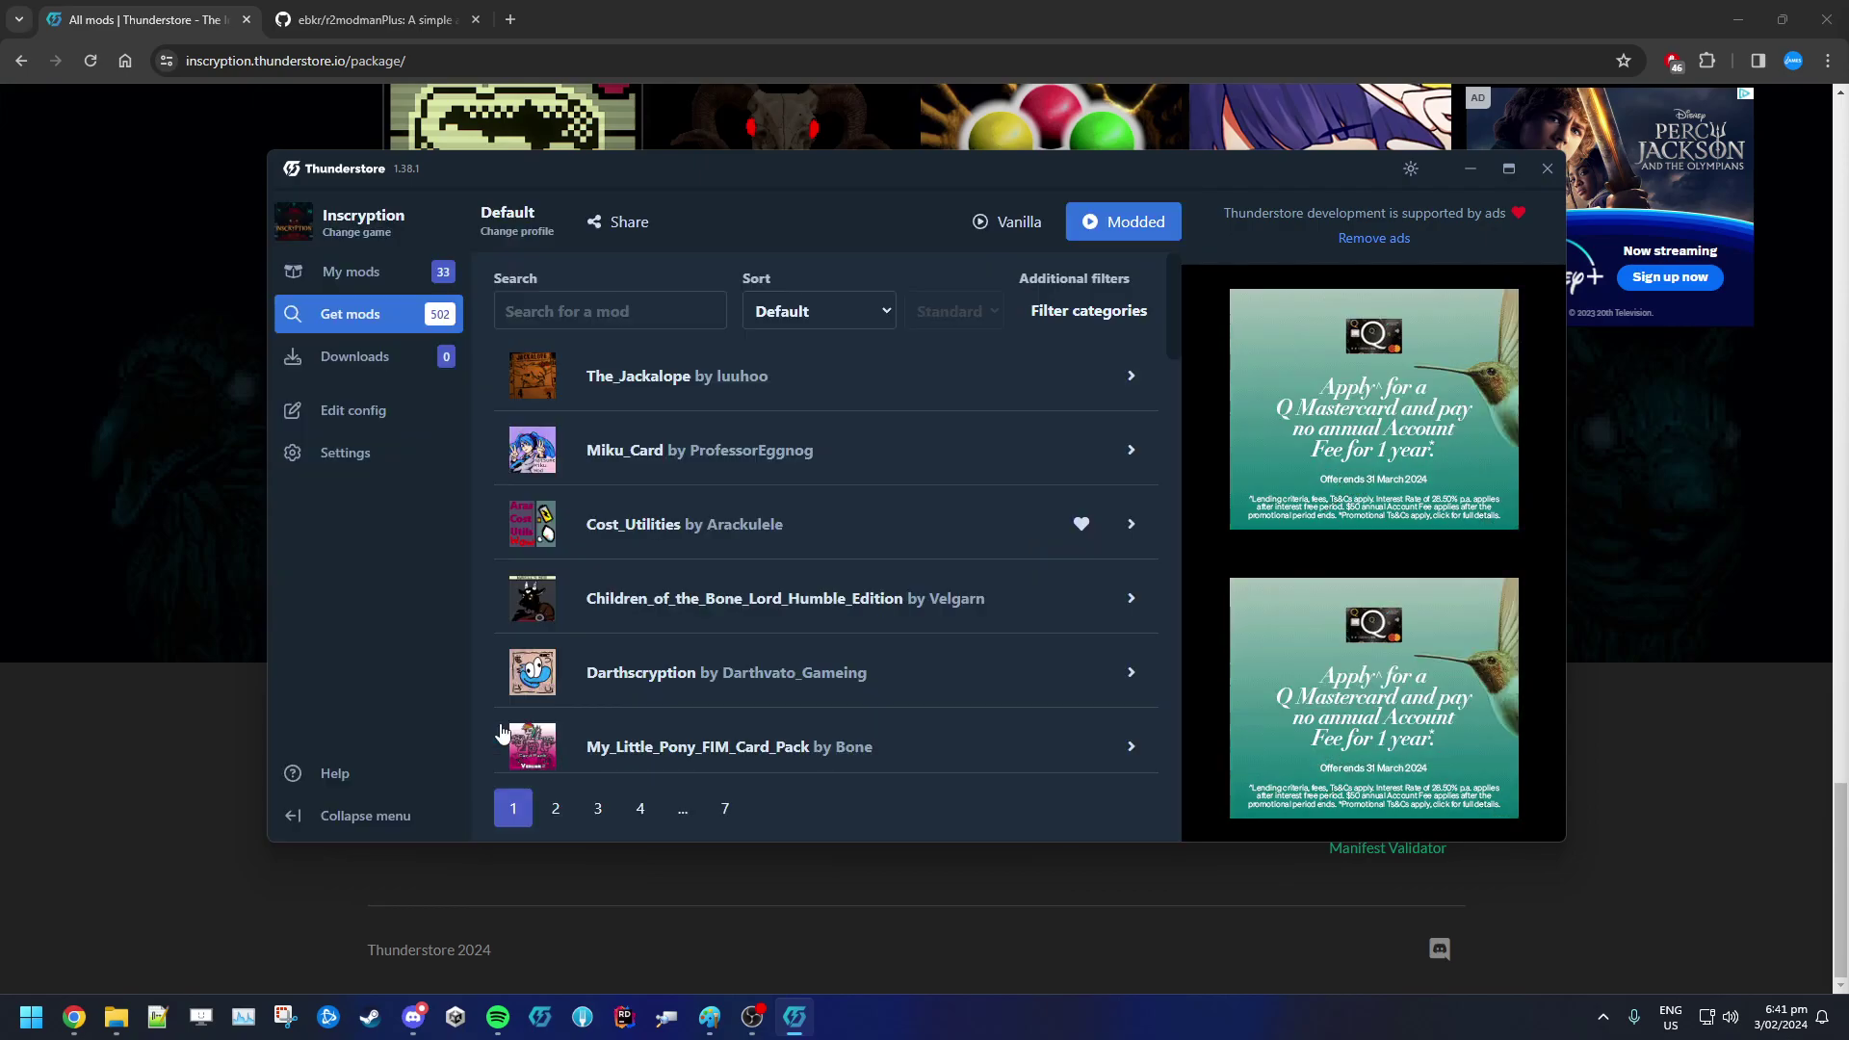
{"action": "scroll", "coordinate": [980, 578], "scroll_direction": "down", "scroll_amount": 10}
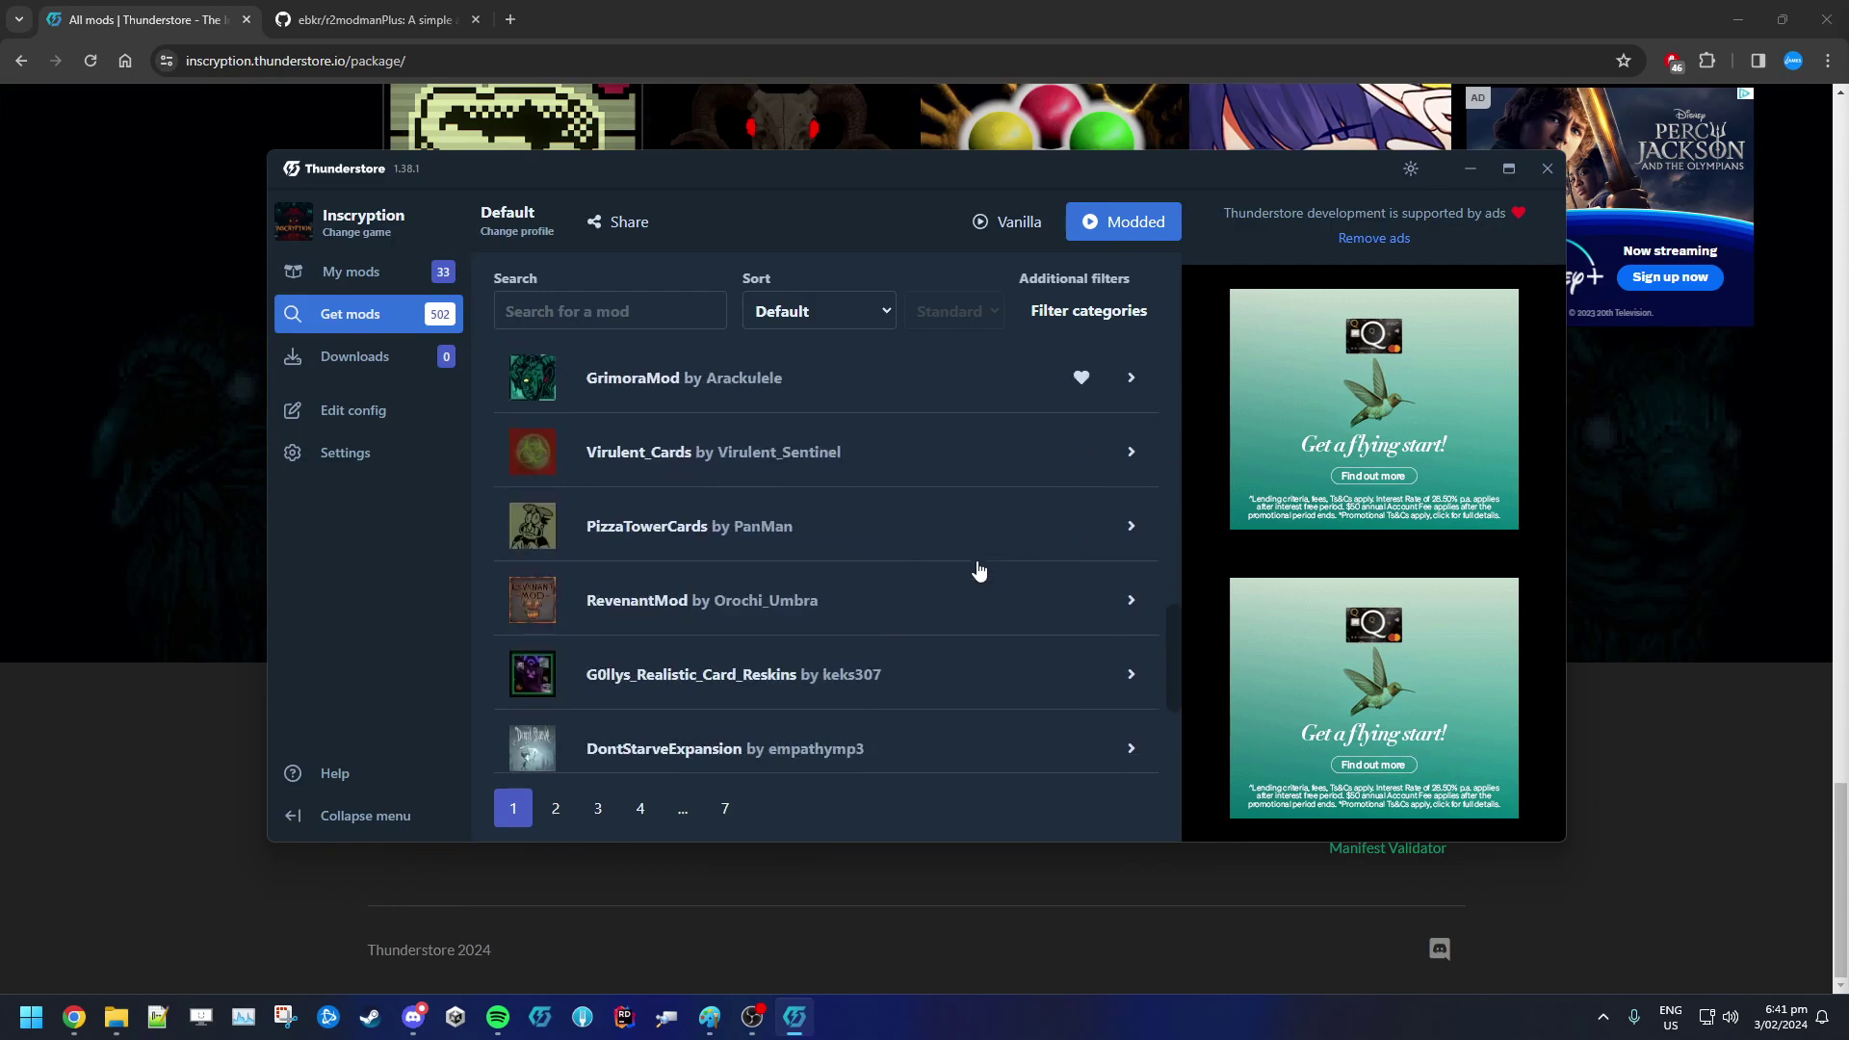
Add Act I as a second category and apply the Cards and Act I filter.
{"action": "left_click", "coordinate": [1105, 324]}
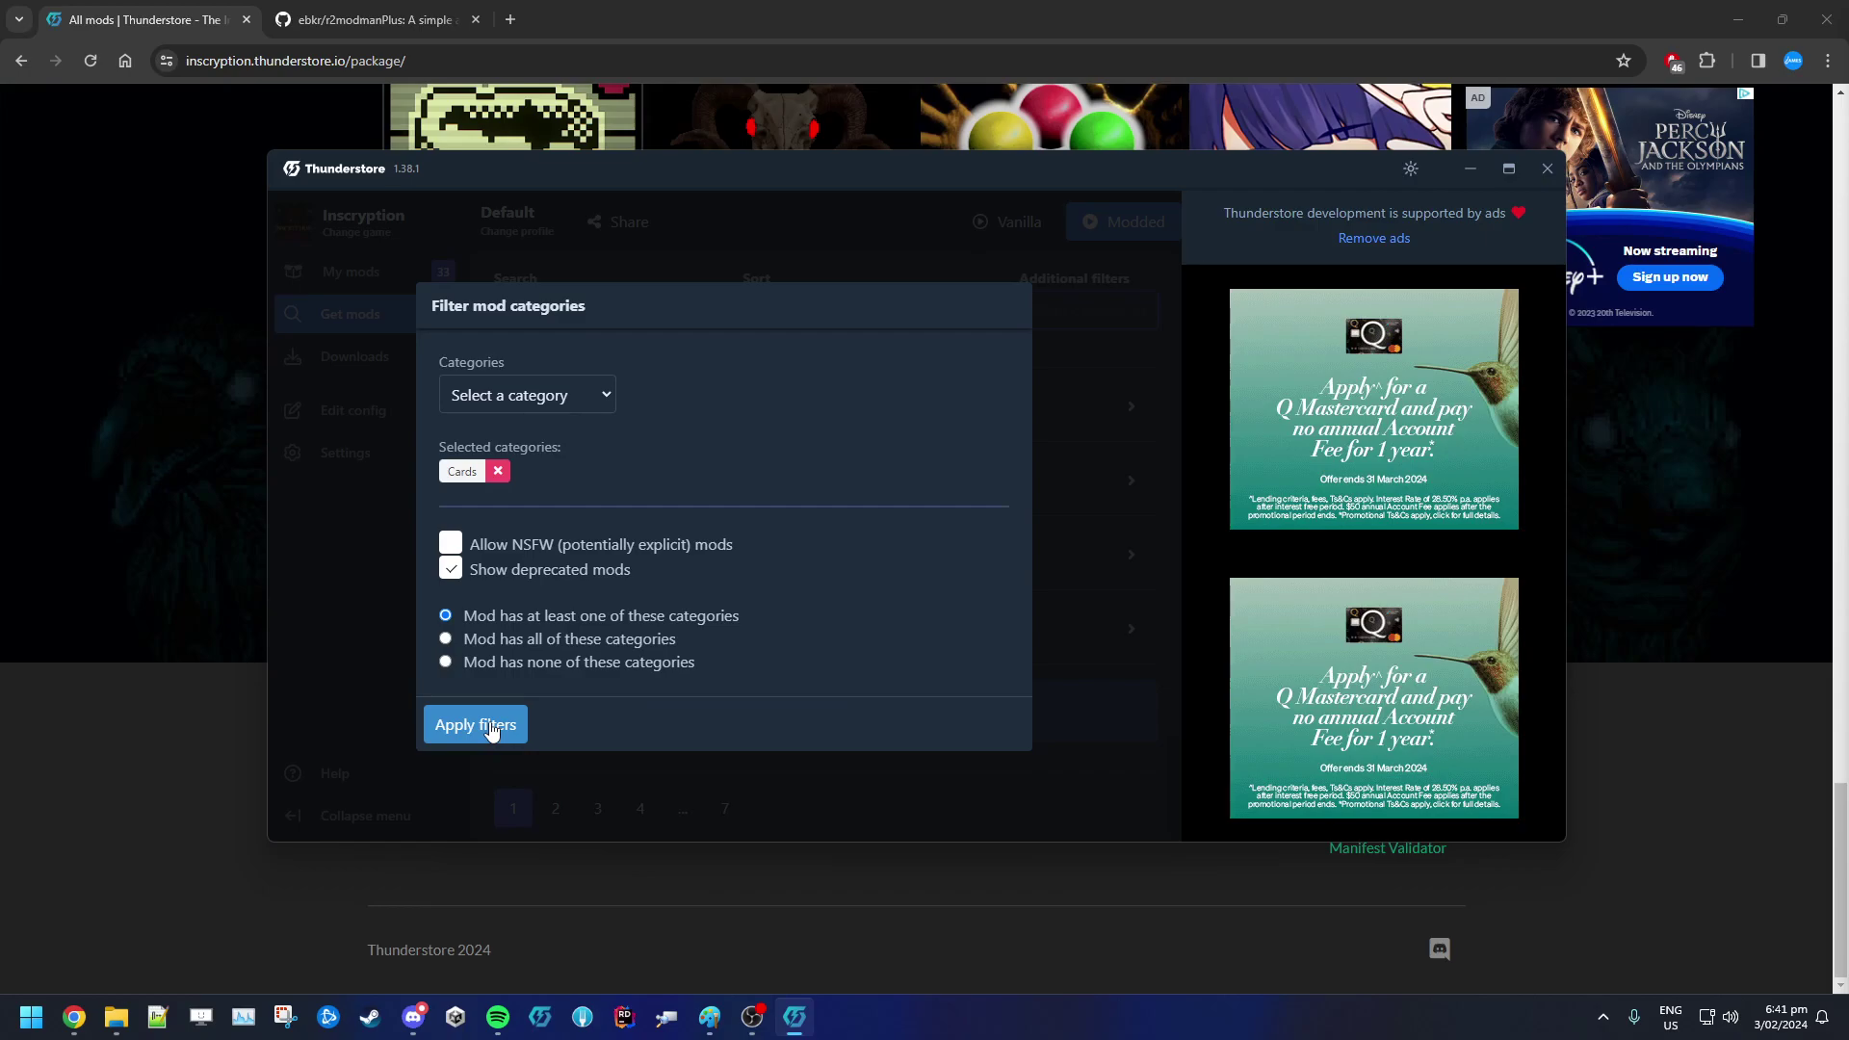
{"action": "left_click", "coordinate": [574, 391]}
{"action": "left_click", "coordinate": [563, 443]}
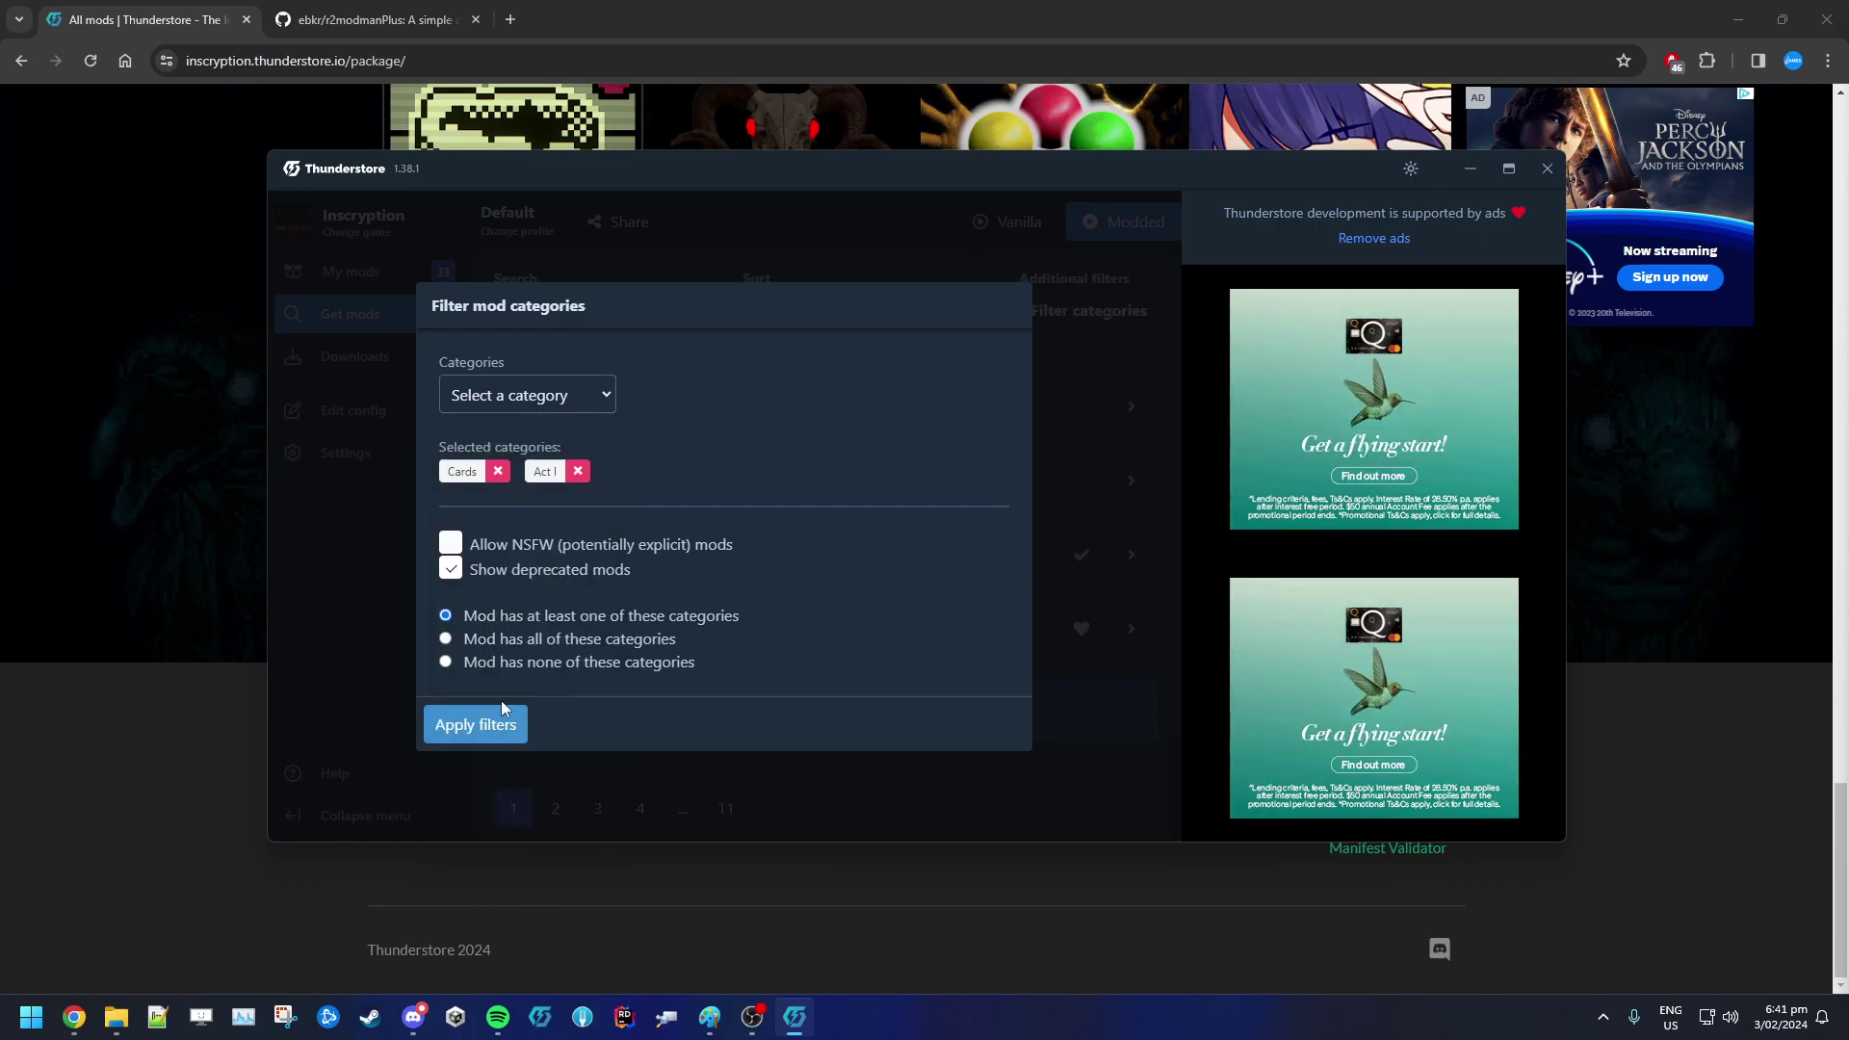
{"action": "left_click", "coordinate": [497, 712]}
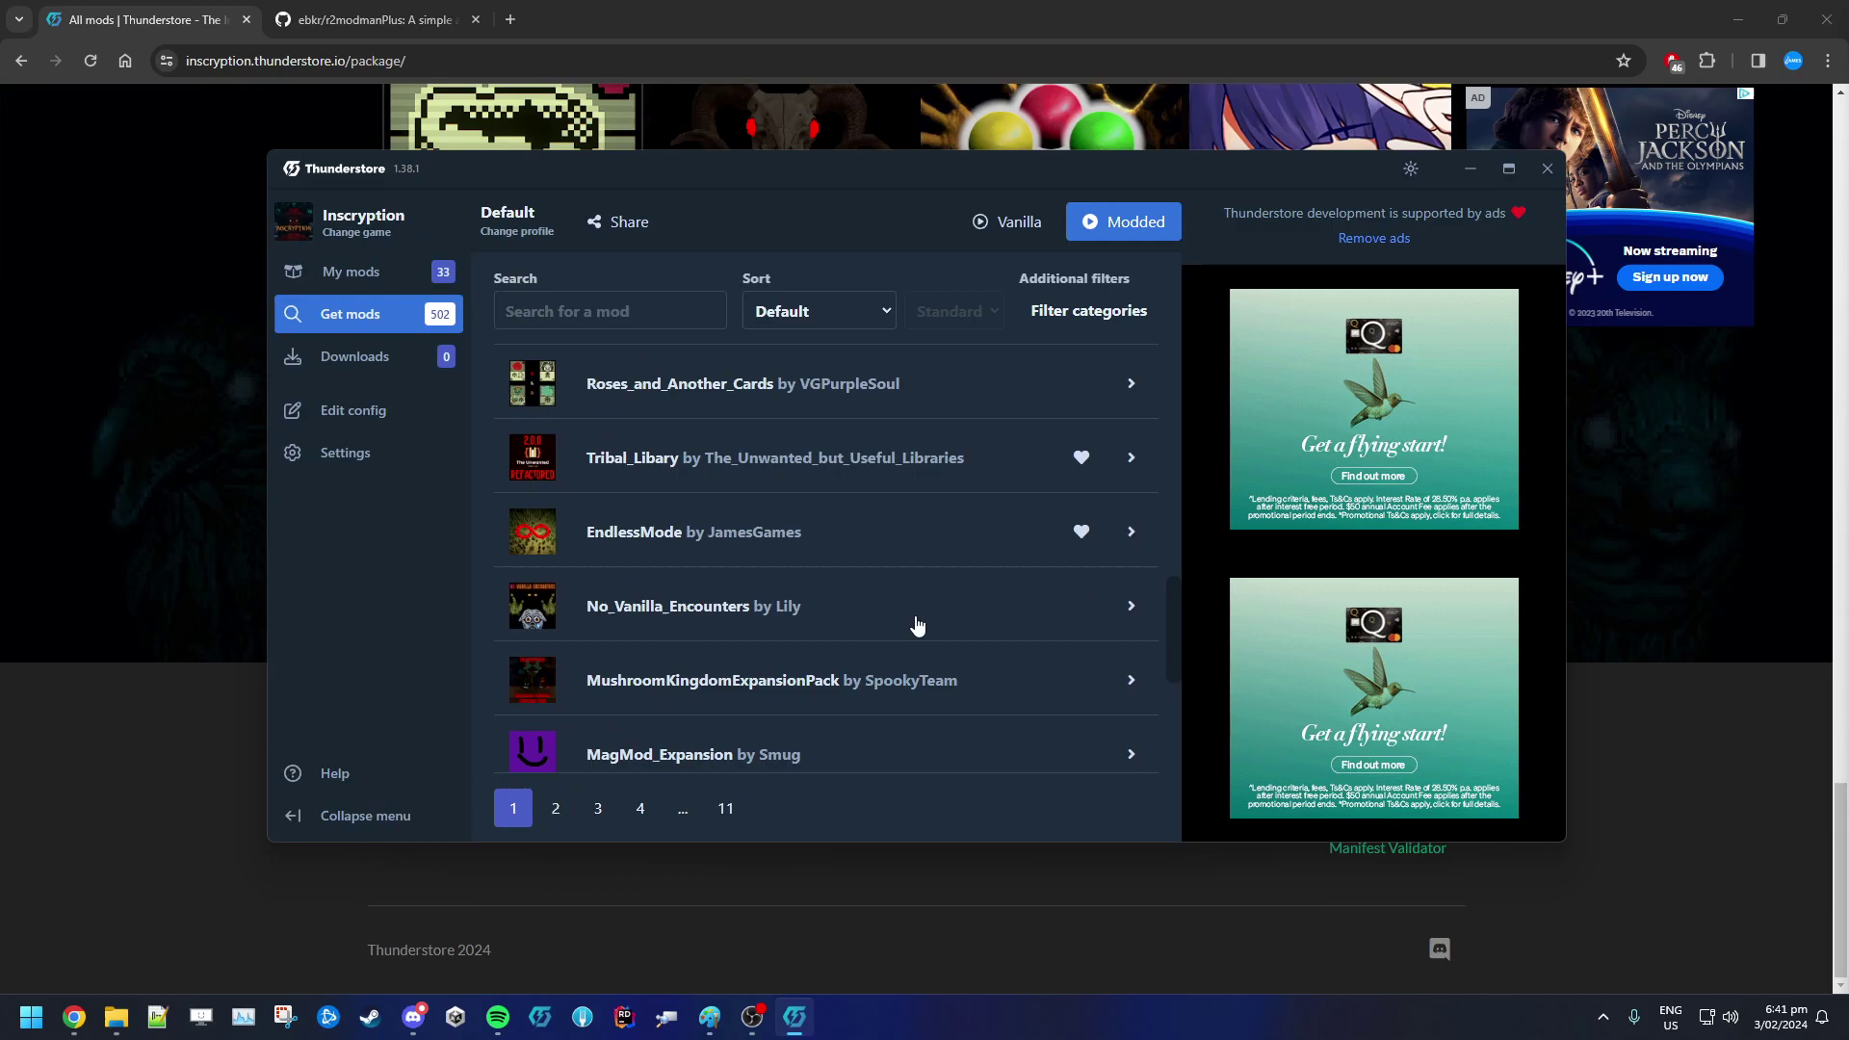
{"action": "scroll", "coordinate": [917, 624], "scroll_direction": "up", "scroll_amount": 20}
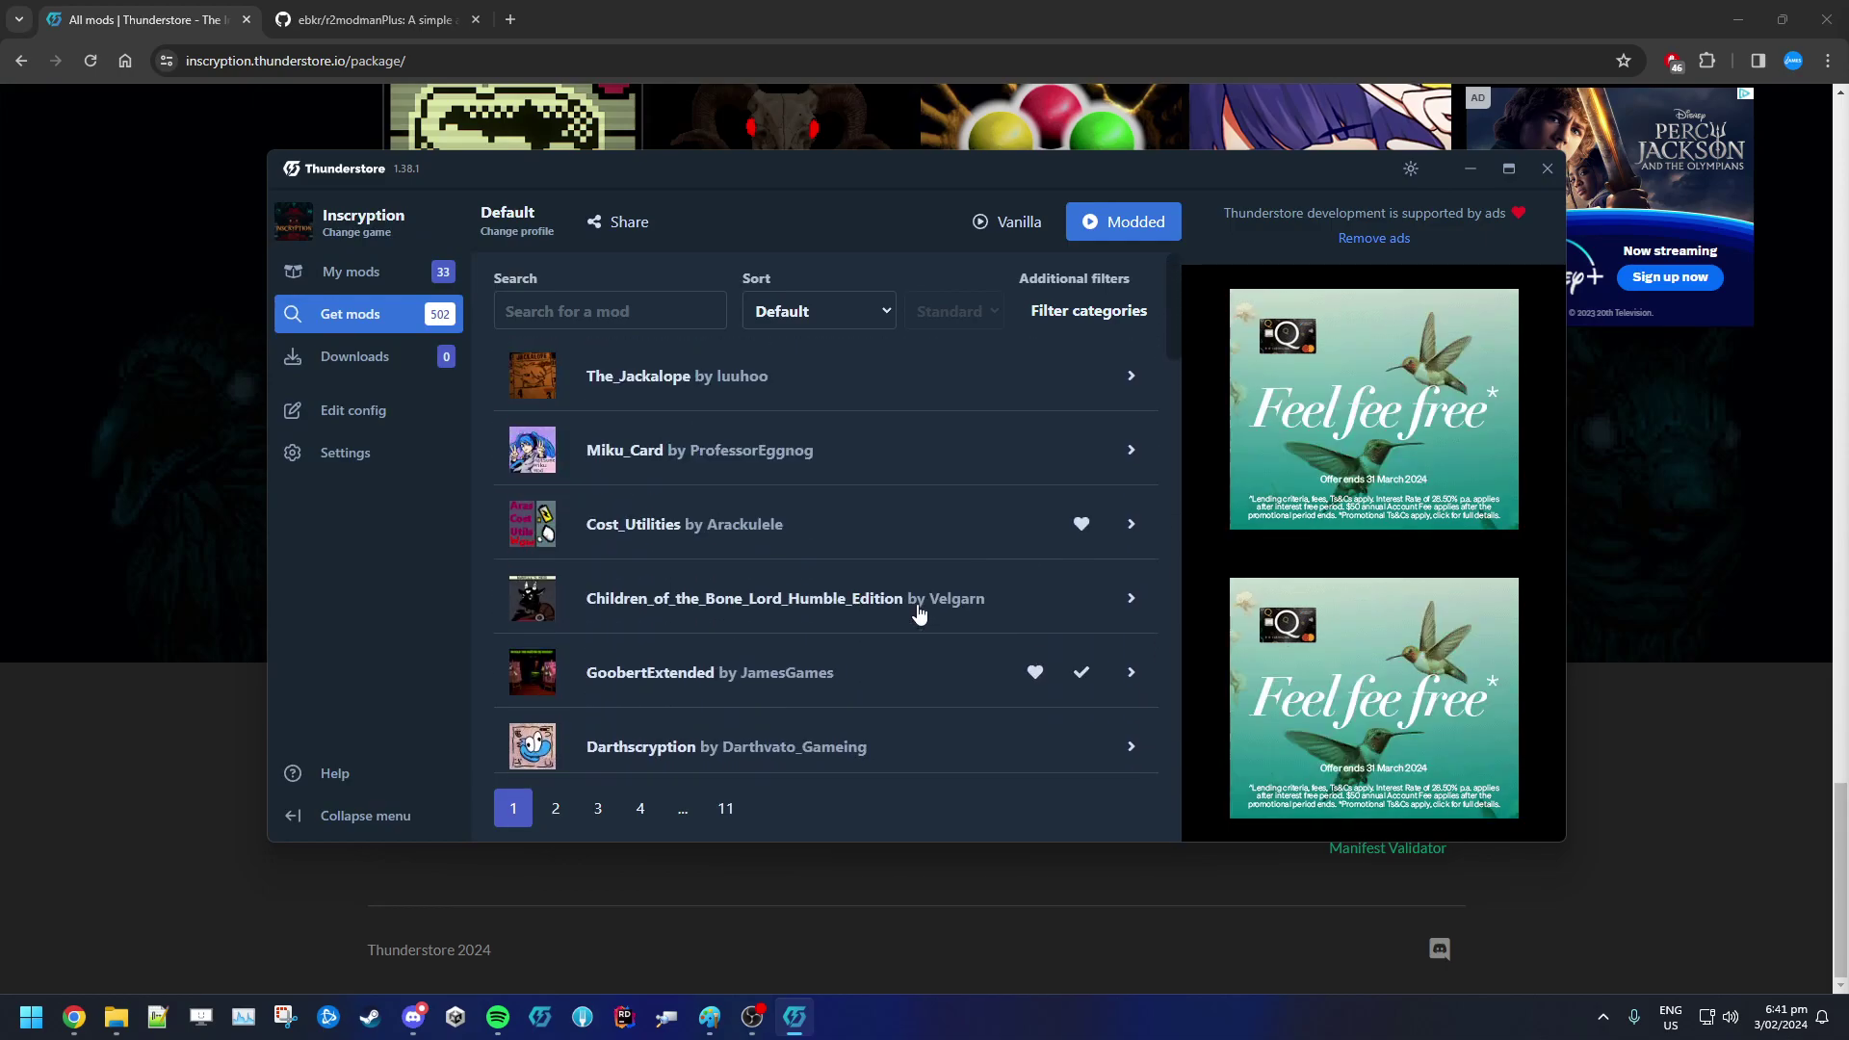
{"action": "left_click", "coordinate": [1048, 333]}
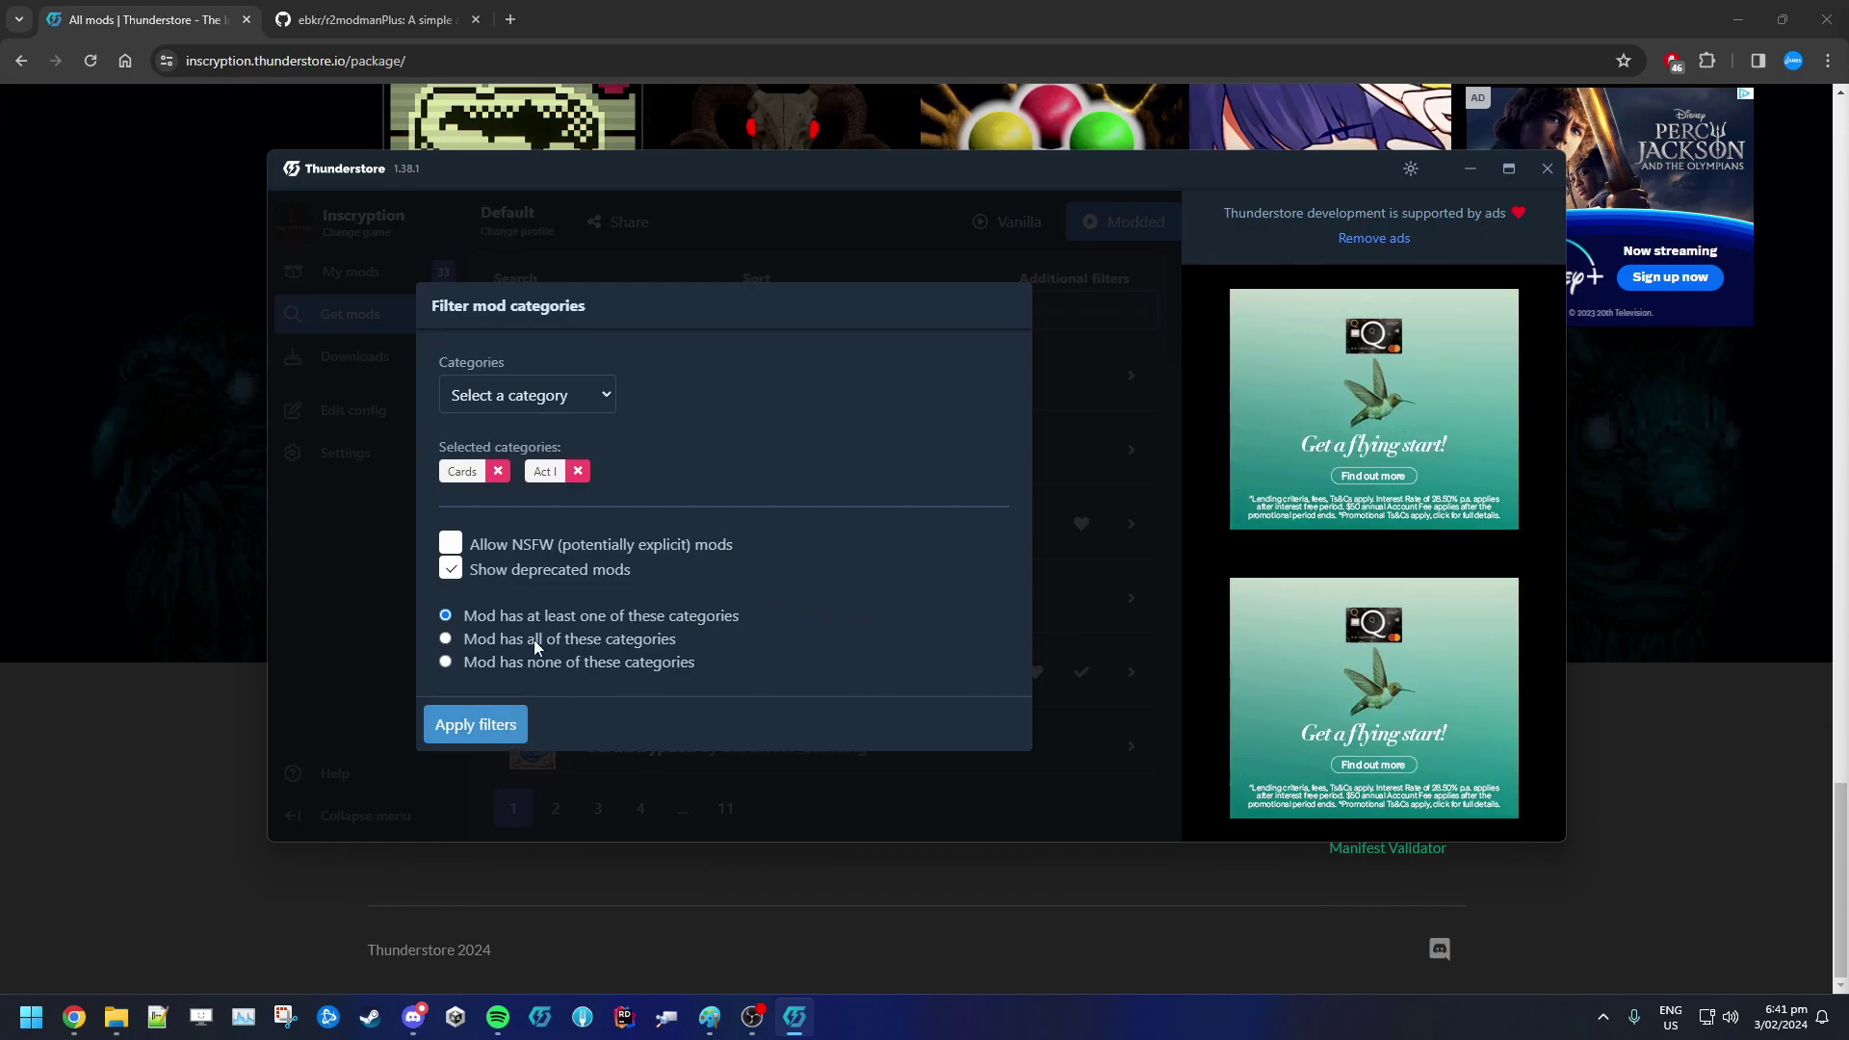
{"action": "left_click", "coordinate": [491, 724]}
{"action": "scroll", "coordinate": [757, 631], "scroll_direction": "down", "scroll_amount": 8}
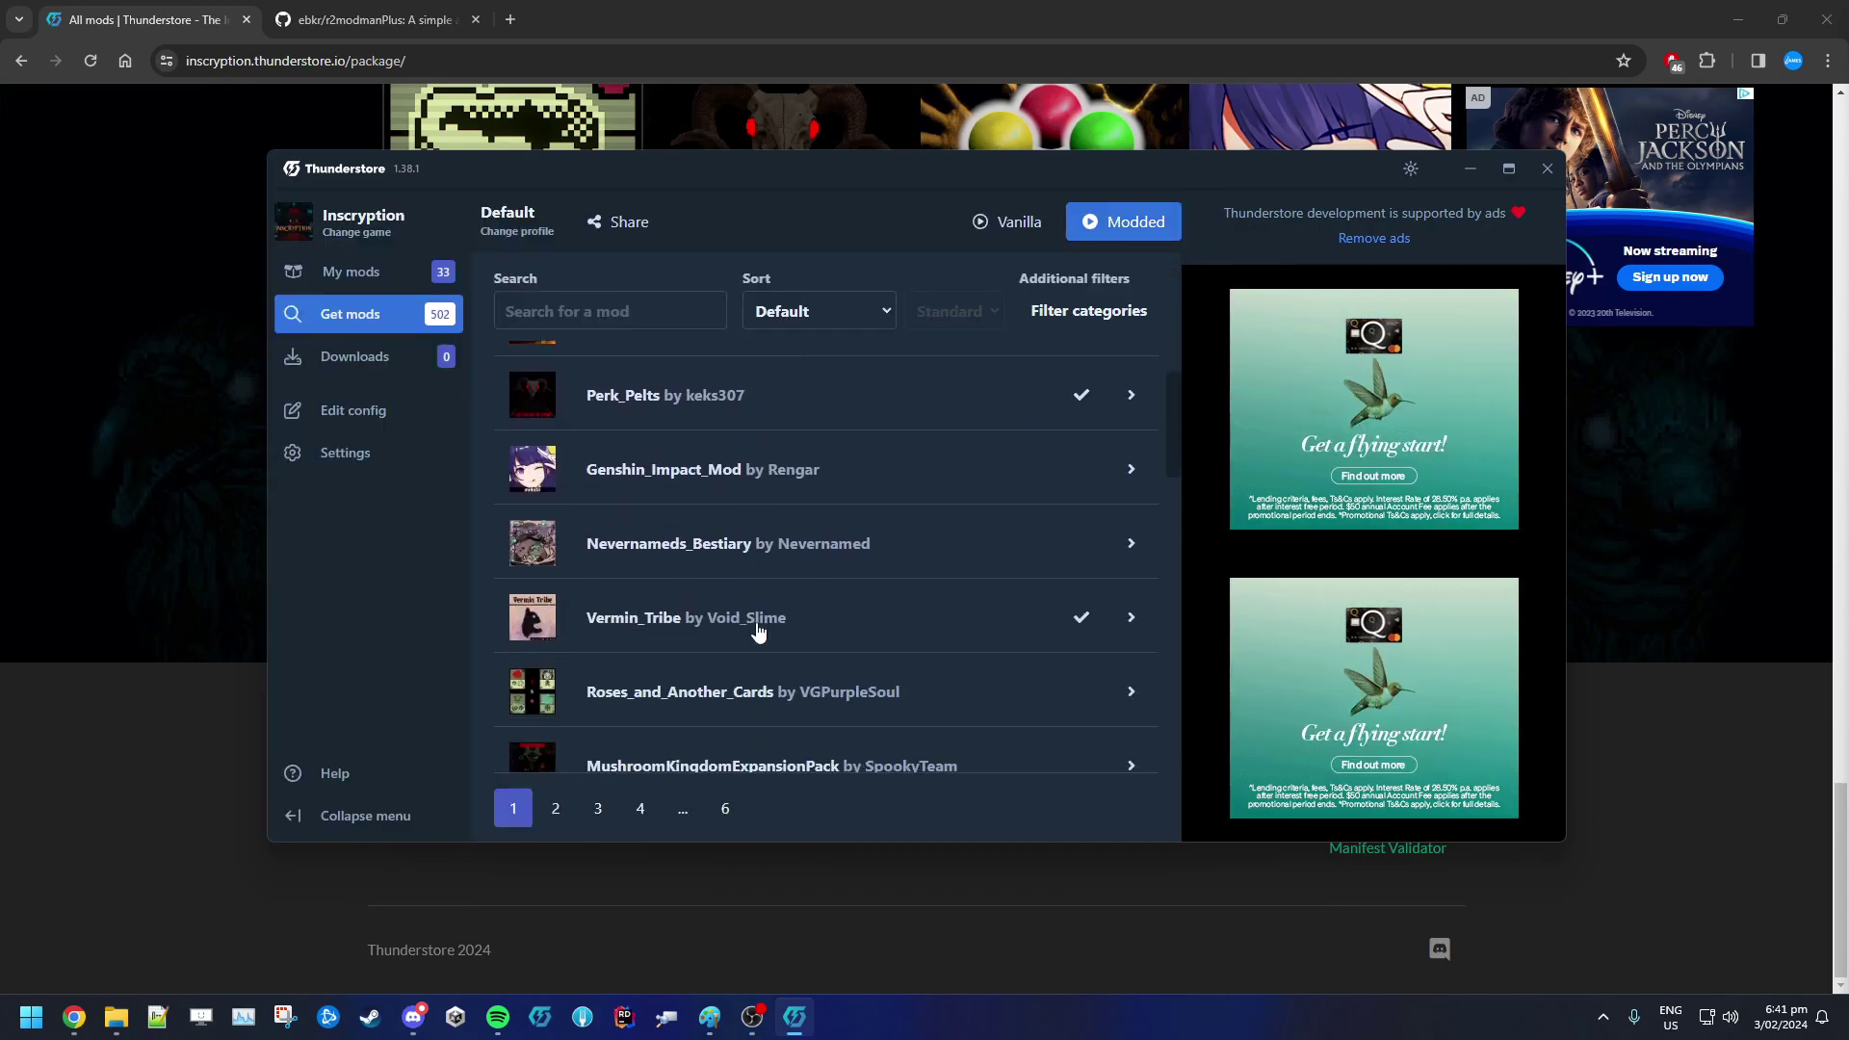
{"action": "scroll", "coordinate": [757, 632], "scroll_direction": "down", "scroll_amount": 10}
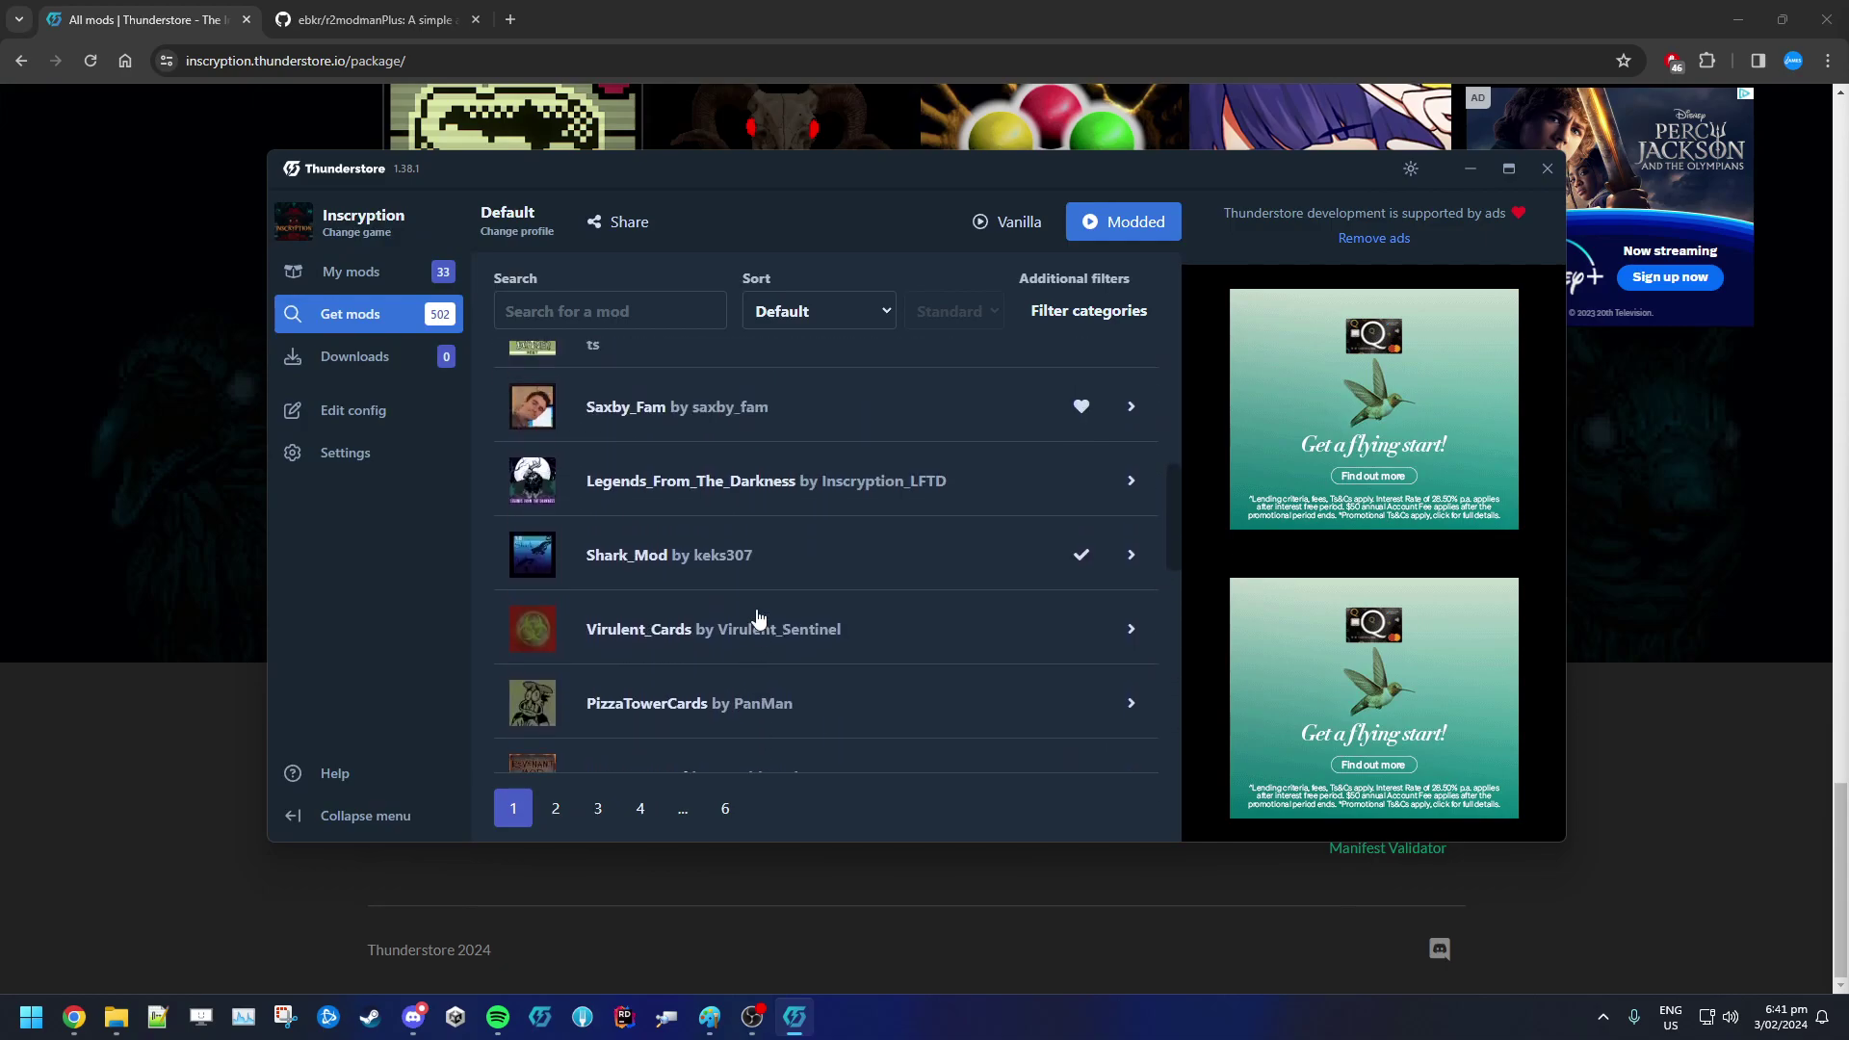
{"action": "scroll", "coordinate": [757, 616], "scroll_direction": "down", "scroll_amount": 12}
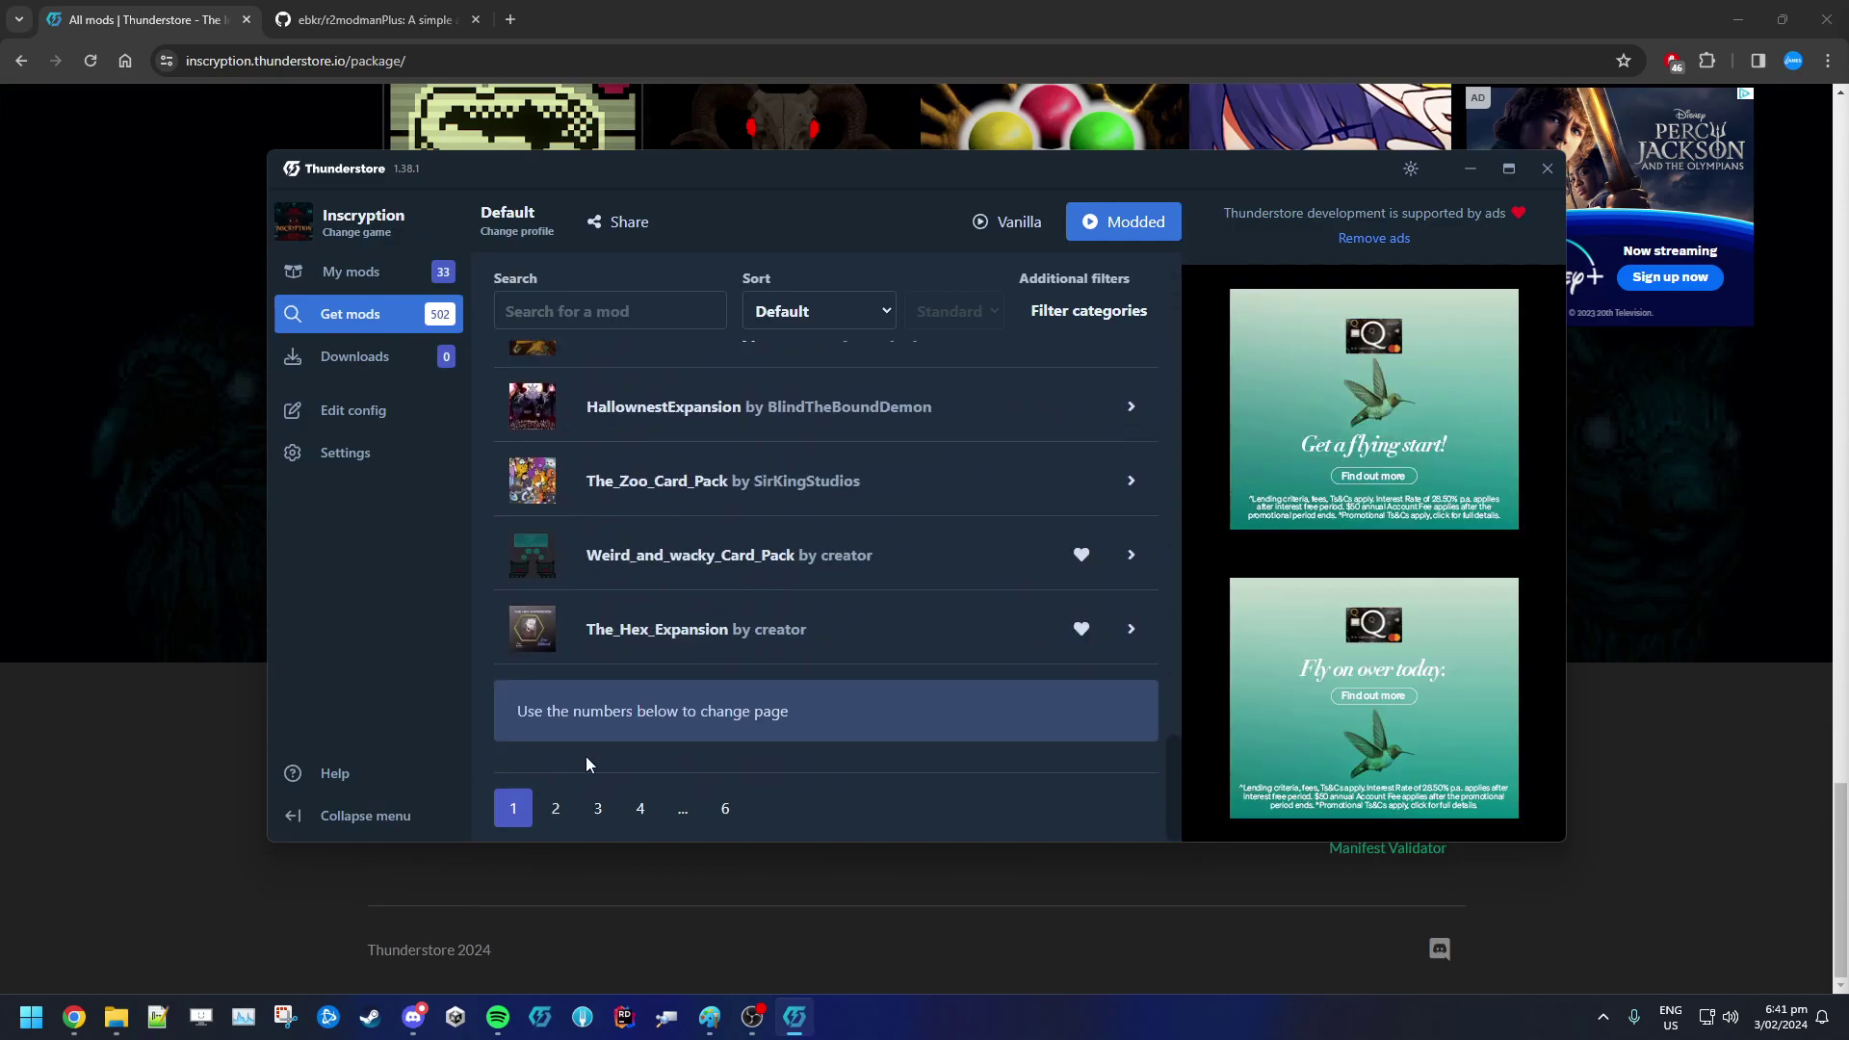
{"action": "left_click", "coordinate": [558, 818]}
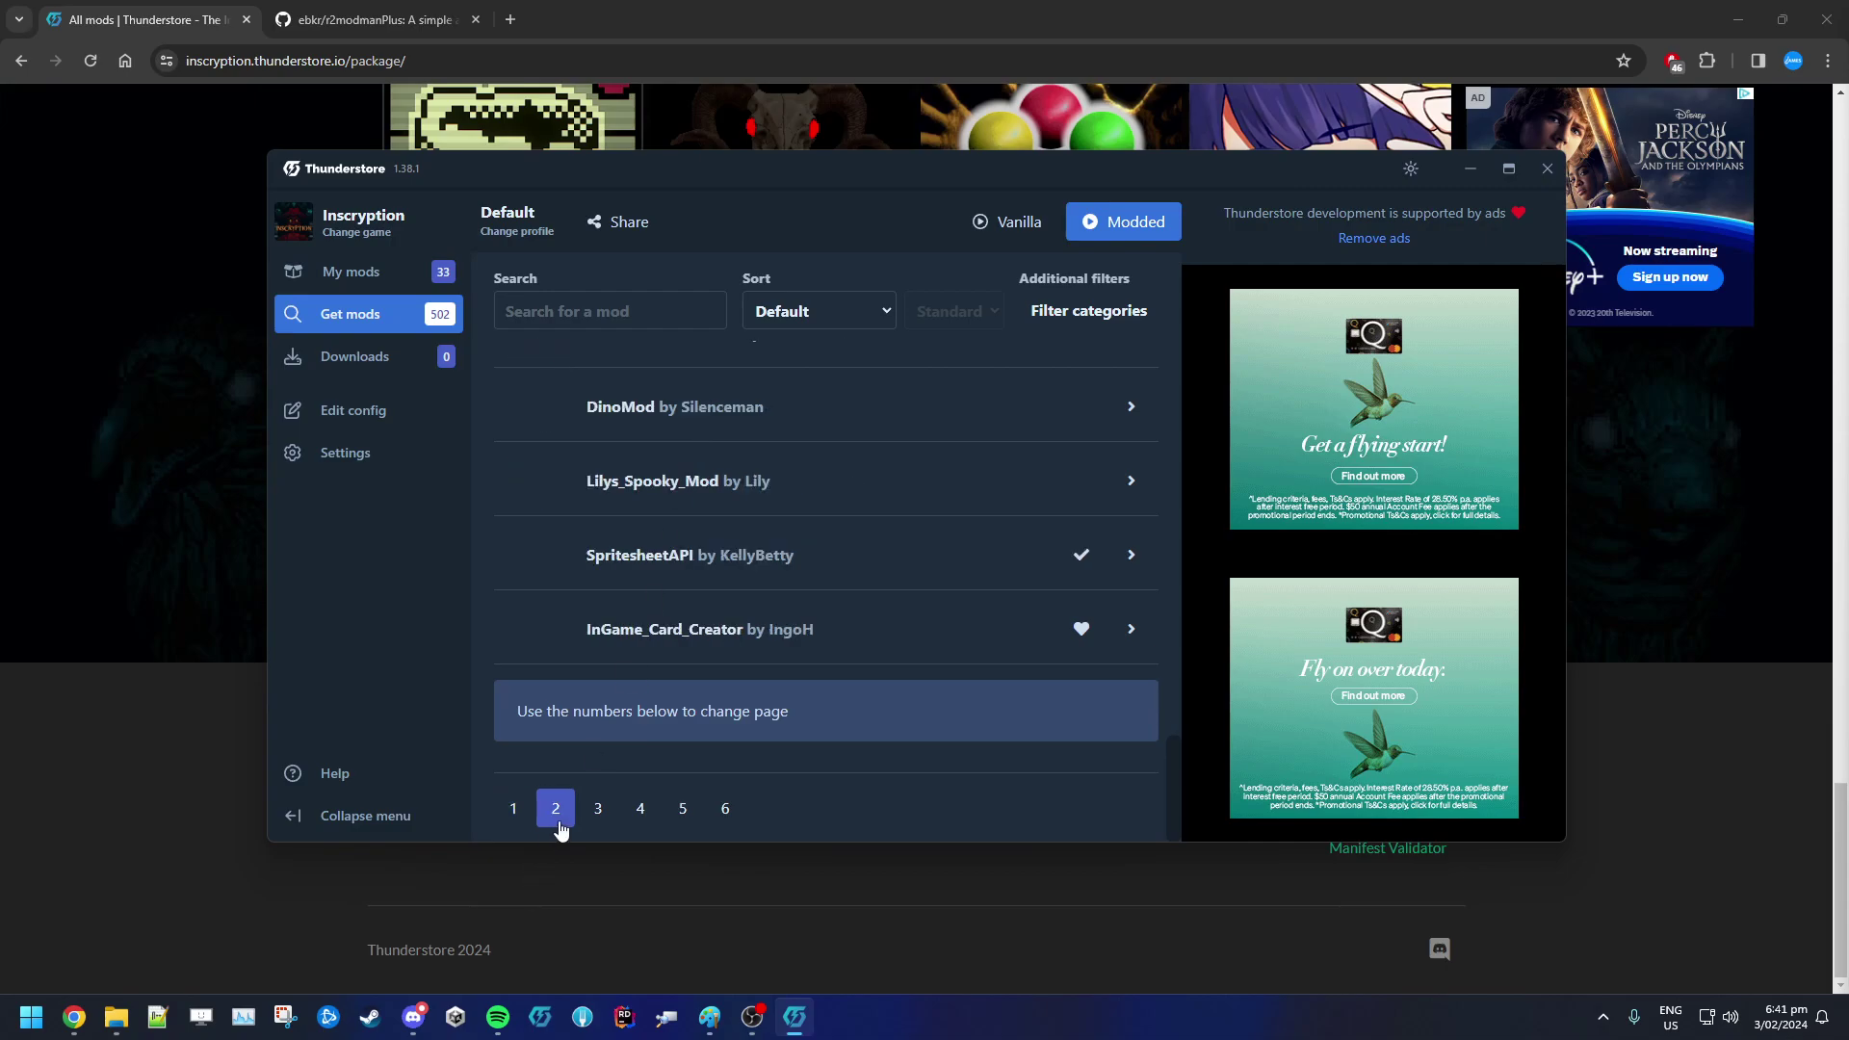
{"action": "scroll", "coordinate": [809, 602], "scroll_direction": "up", "scroll_amount": 10}
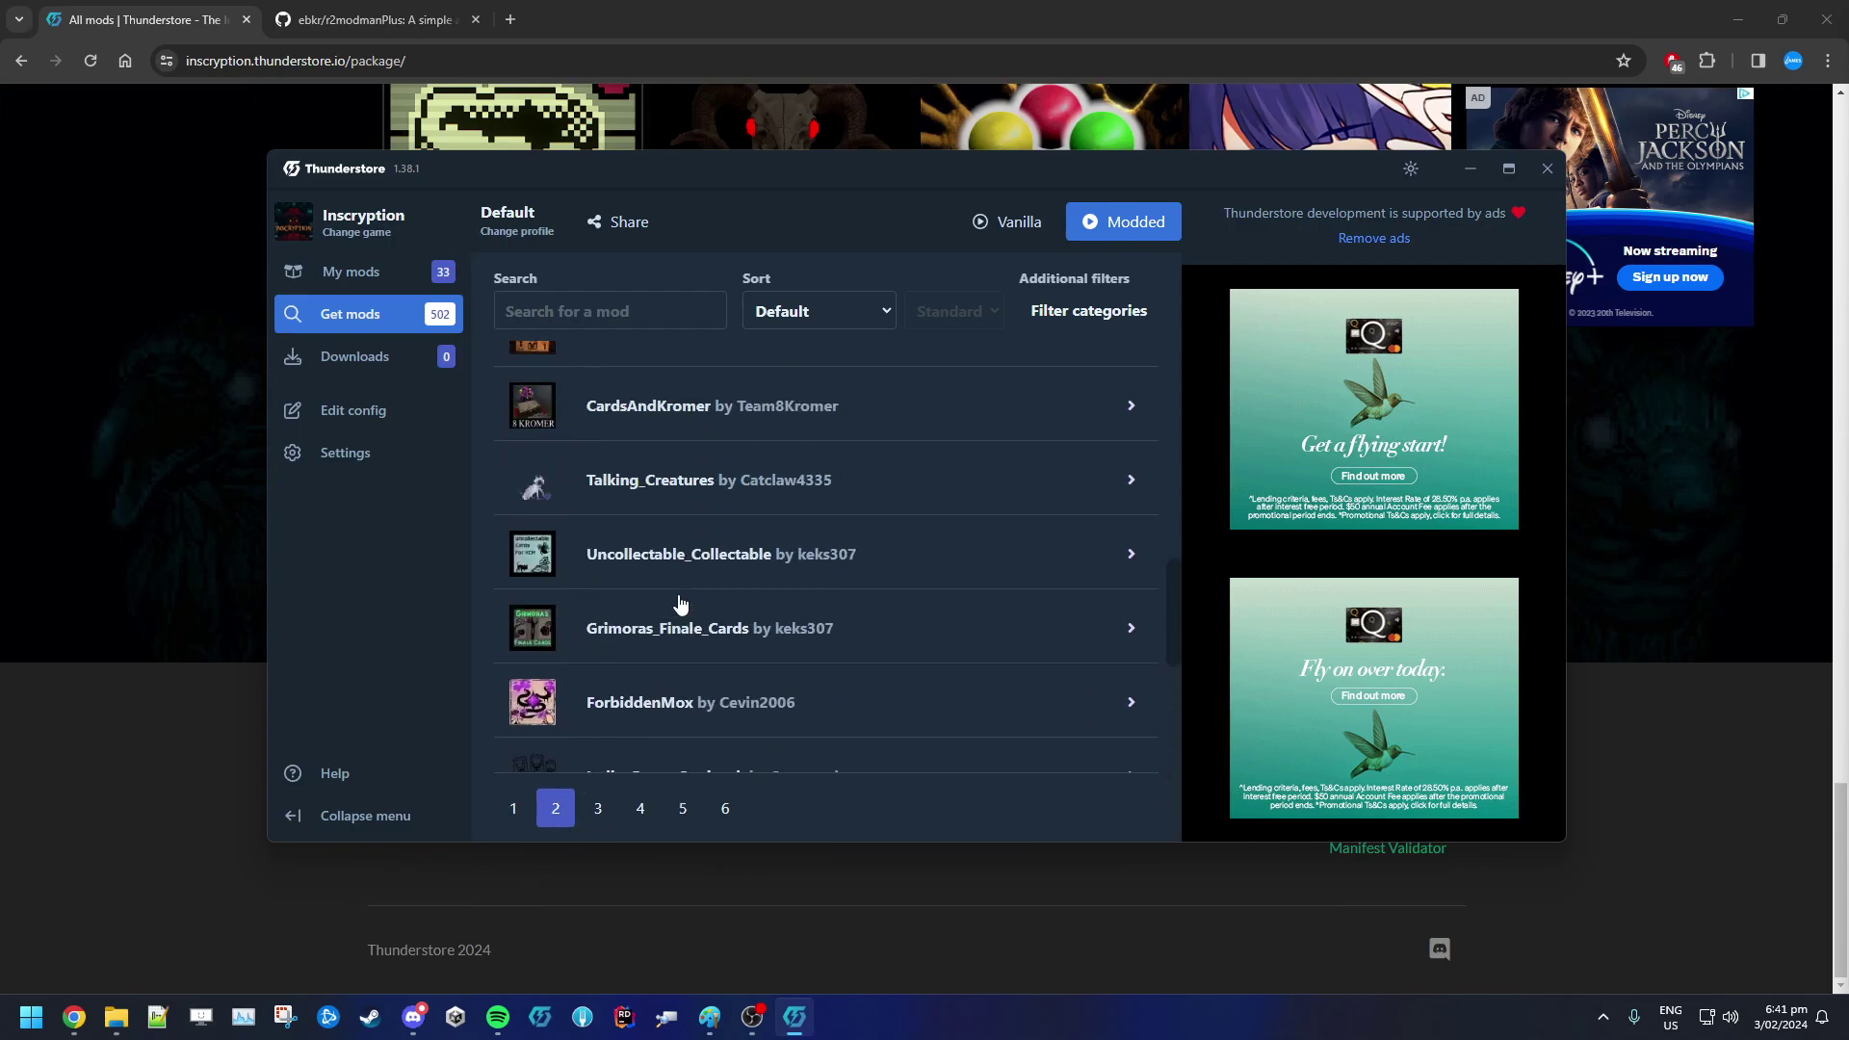
{"action": "scroll", "coordinate": [680, 603], "scroll_direction": "up", "scroll_amount": 15}
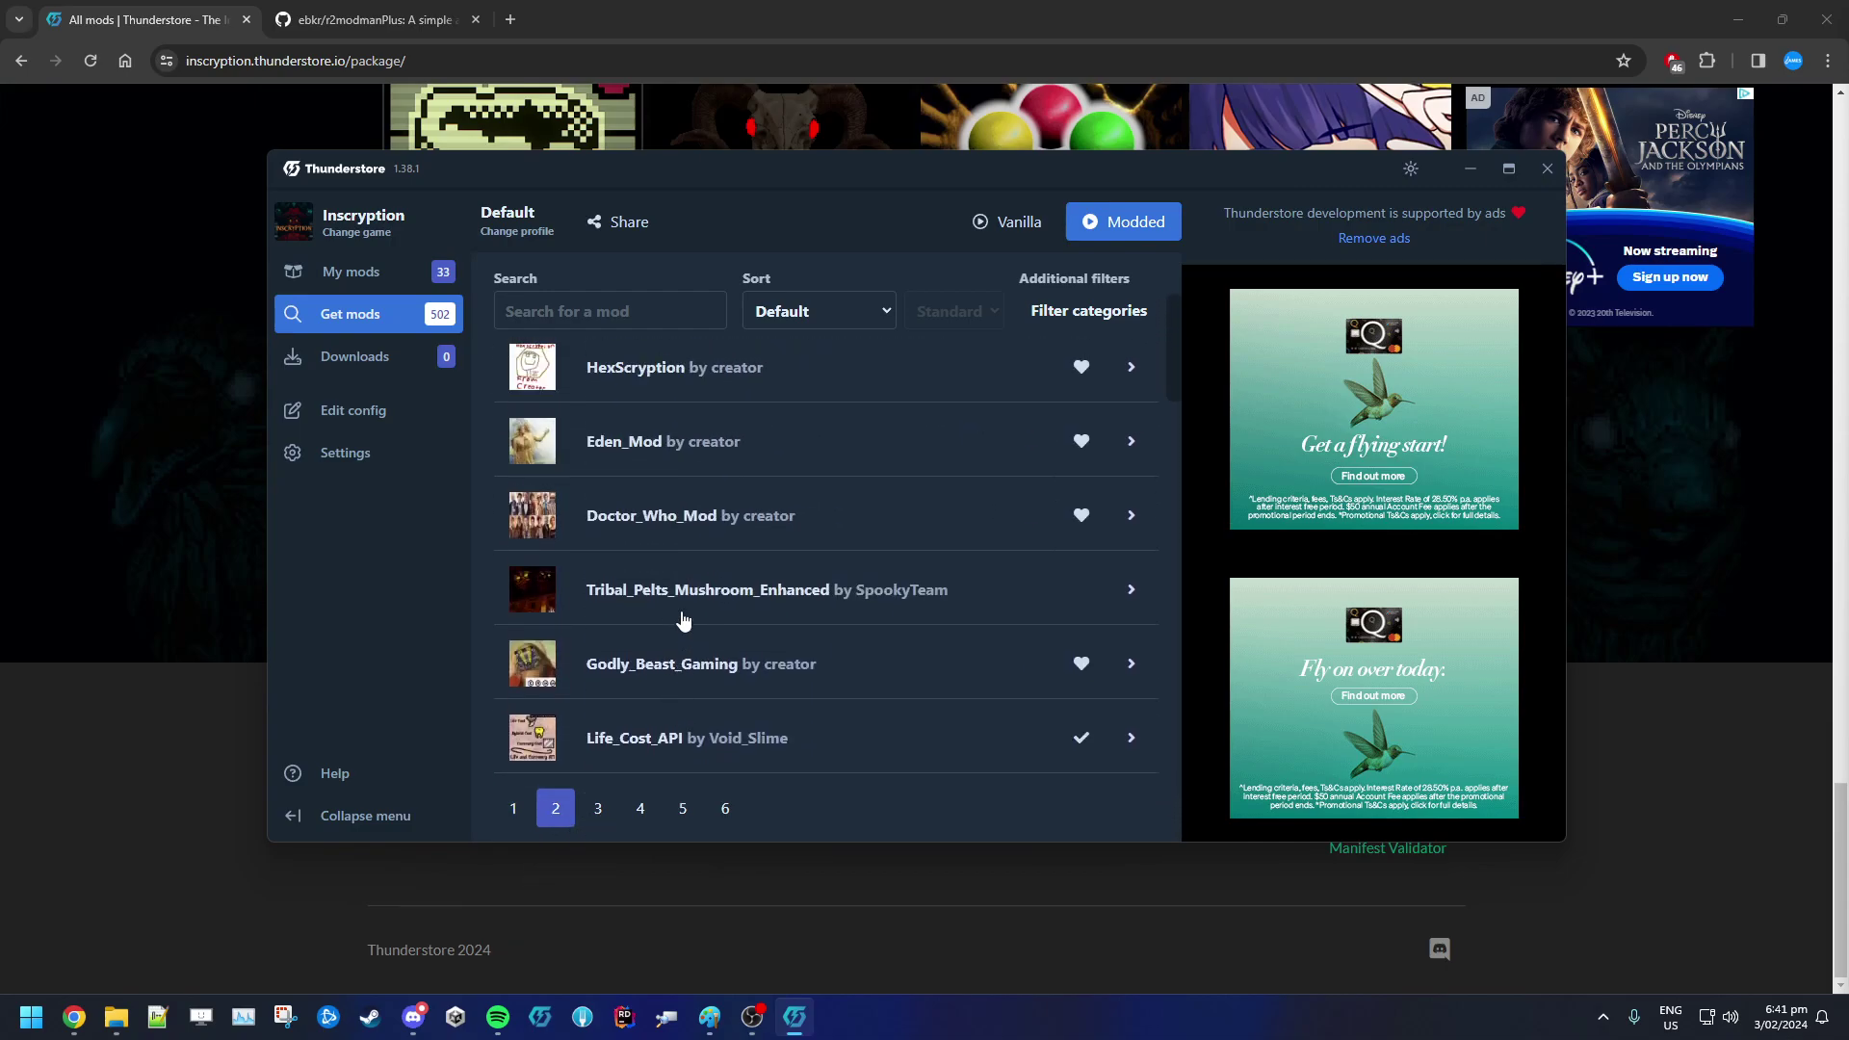
{"action": "scroll", "coordinate": [683, 619], "scroll_direction": "up", "scroll_amount": 3}
{"action": "left_click", "coordinate": [598, 809]}
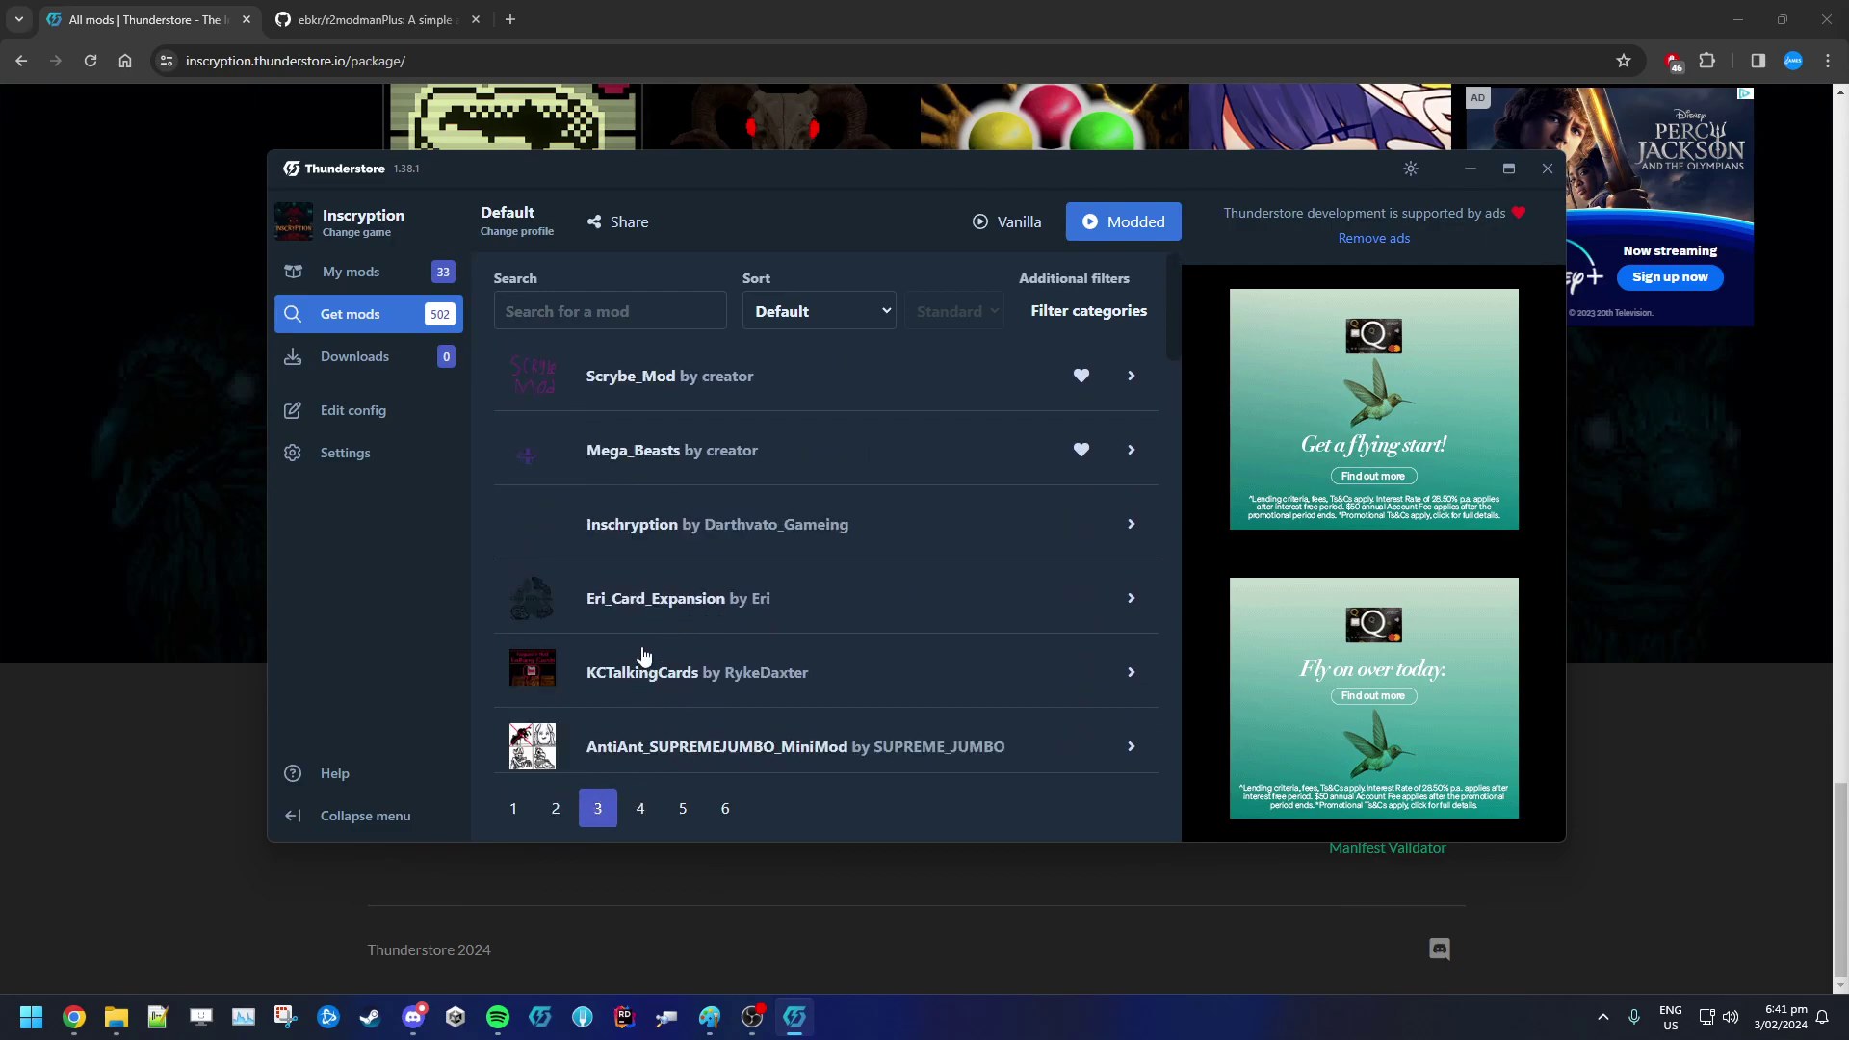
{"action": "scroll", "coordinate": [645, 653], "scroll_direction": "down", "scroll_amount": 15}
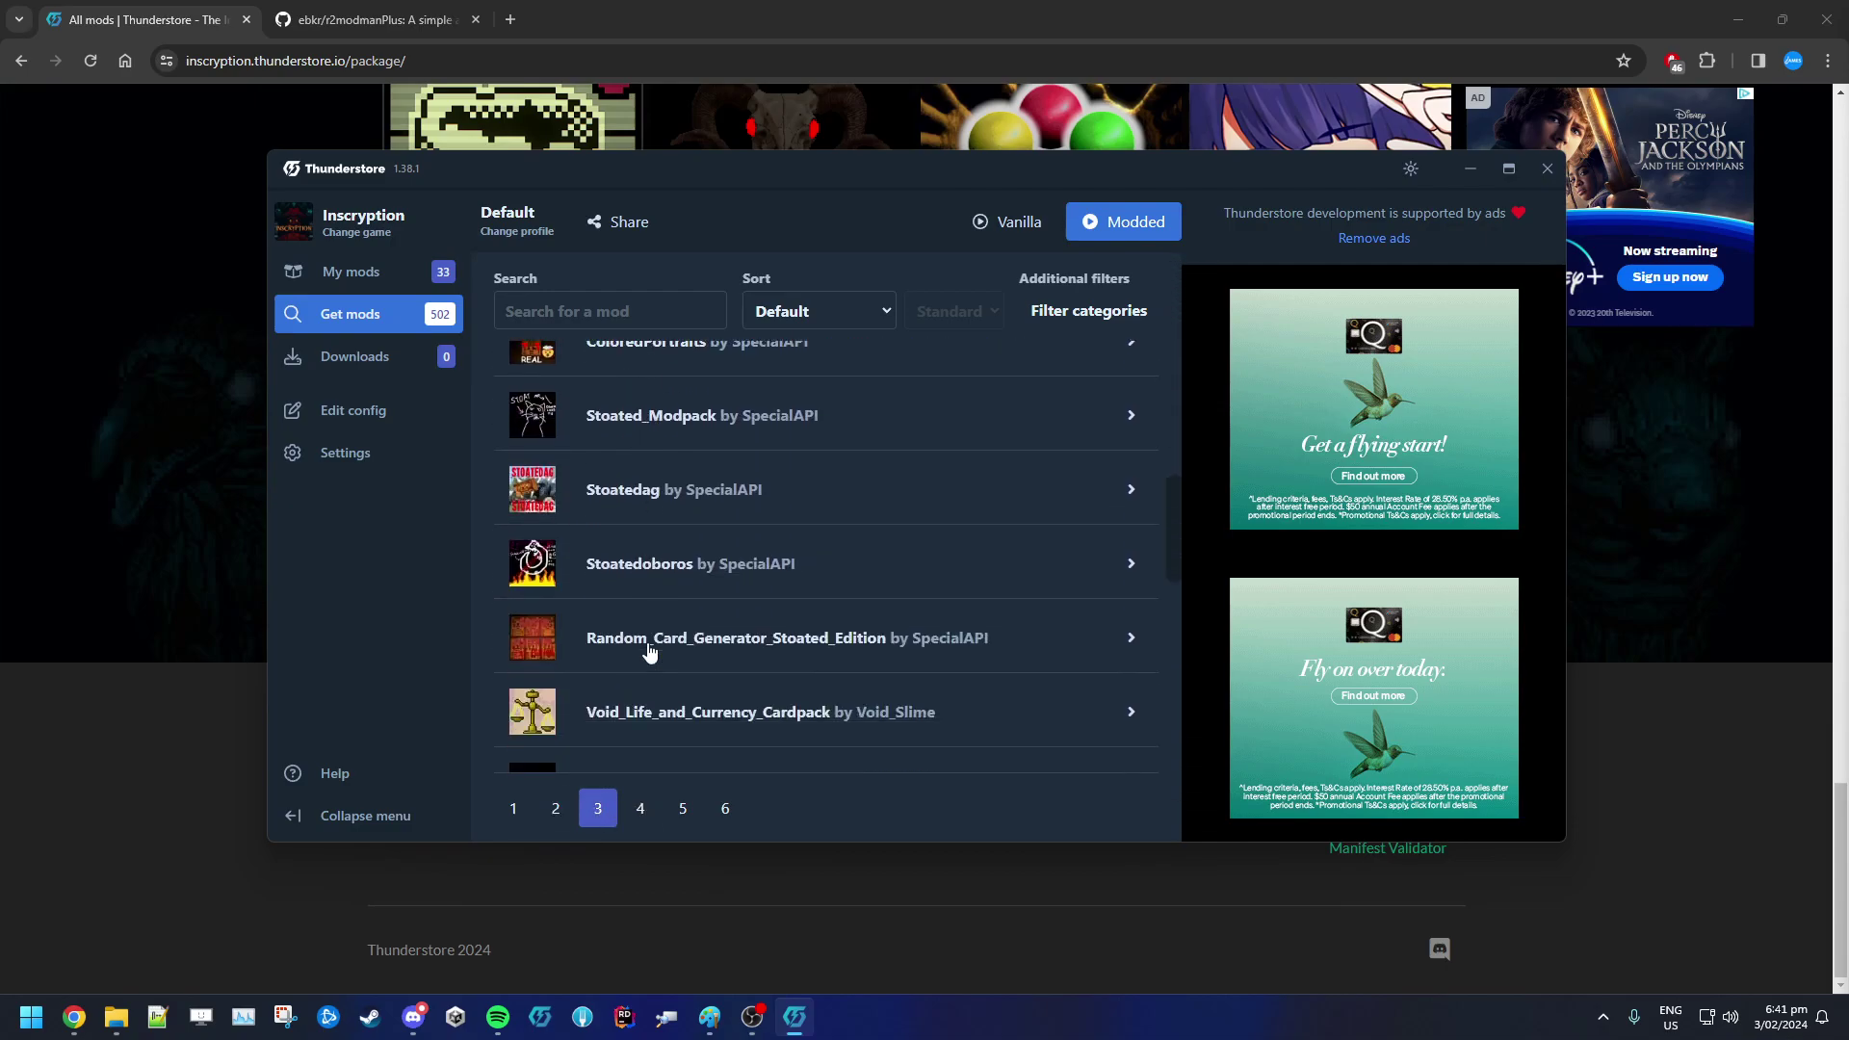
{"action": "scroll", "coordinate": [648, 652], "scroll_direction": "down", "scroll_amount": 15}
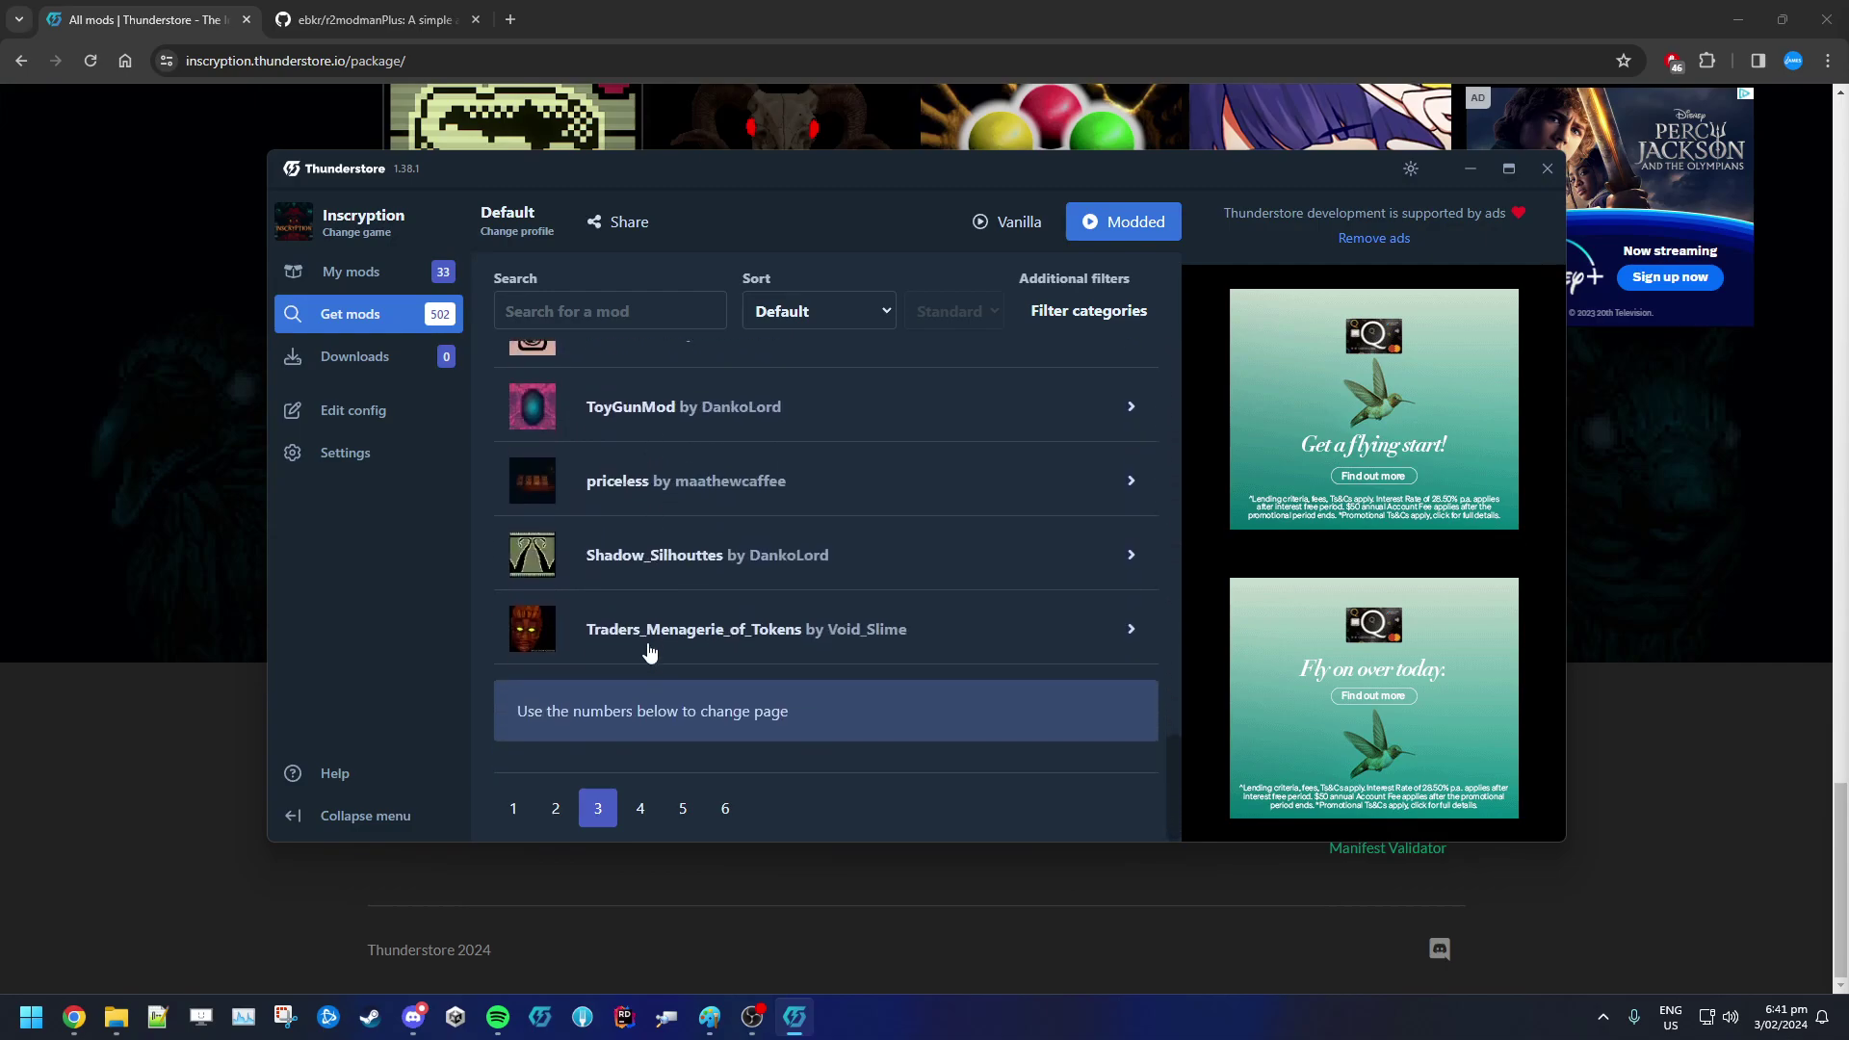
{"action": "left_click", "coordinate": [641, 808]}
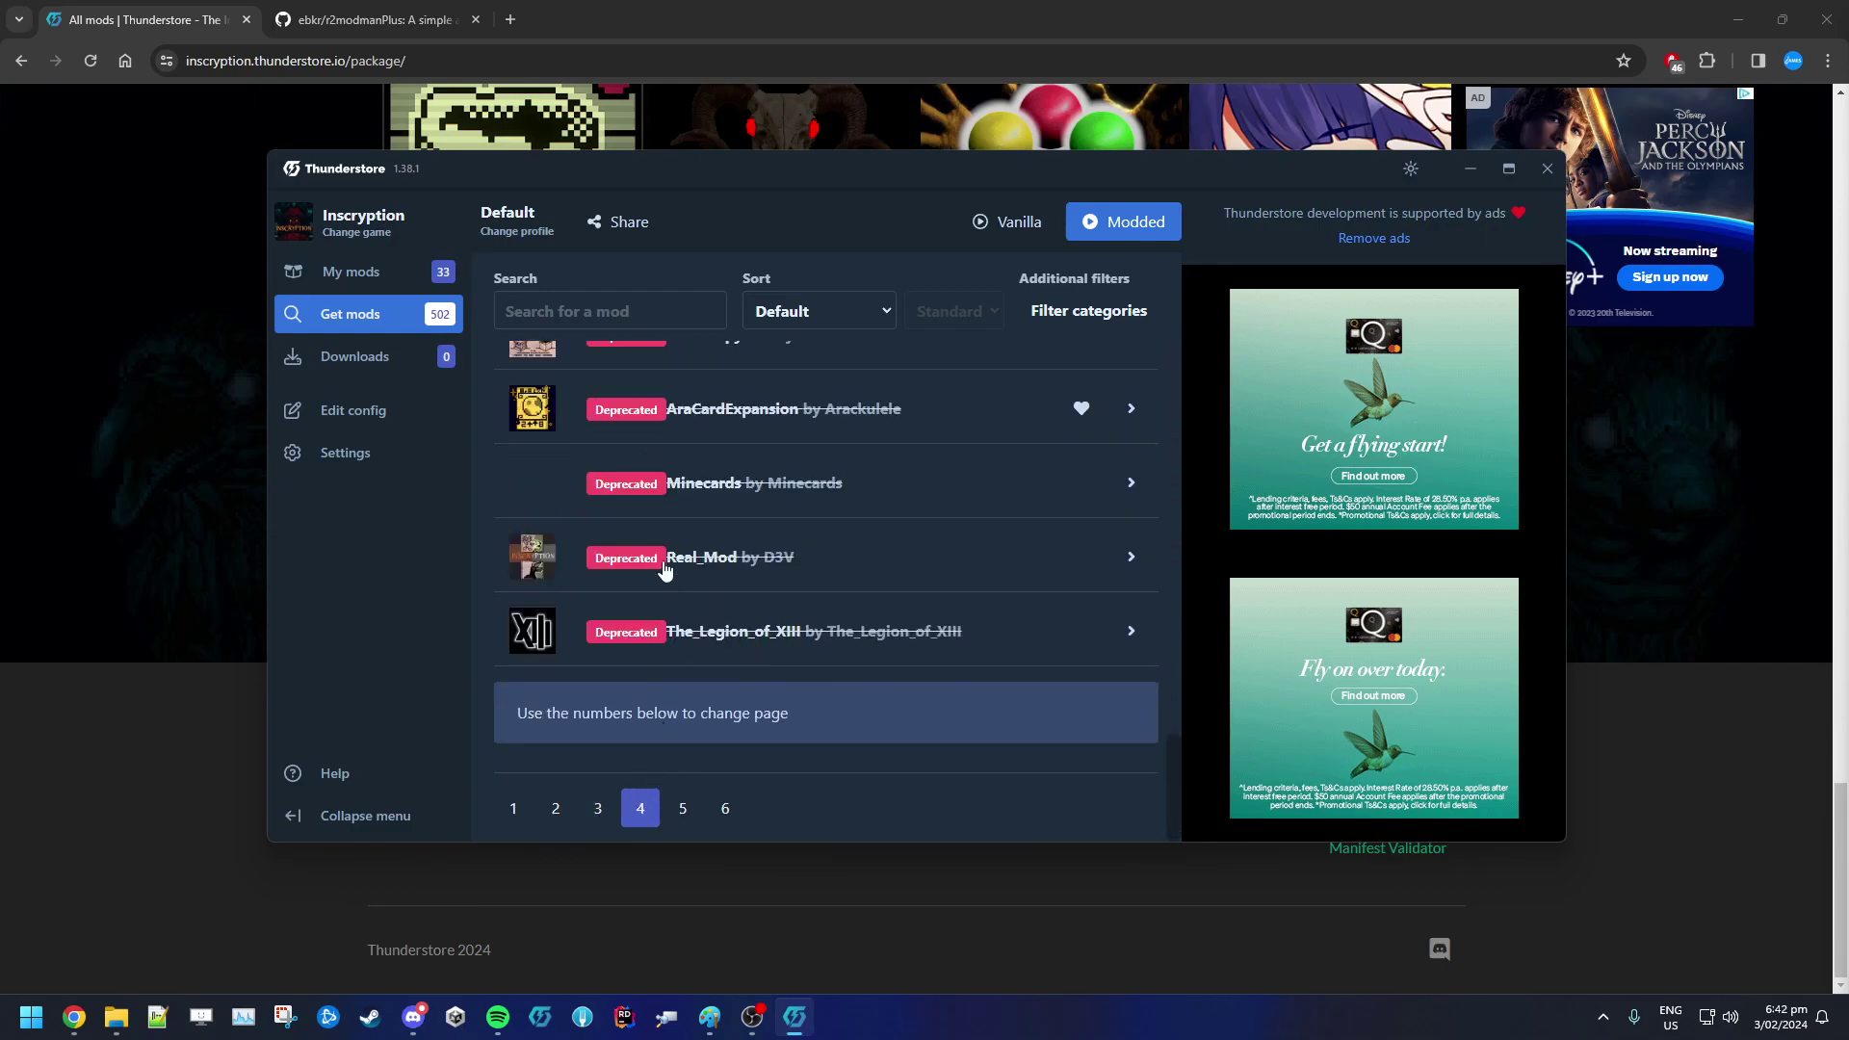
{"action": "scroll", "coordinate": [651, 568], "scroll_direction": "up", "scroll_amount": 3}
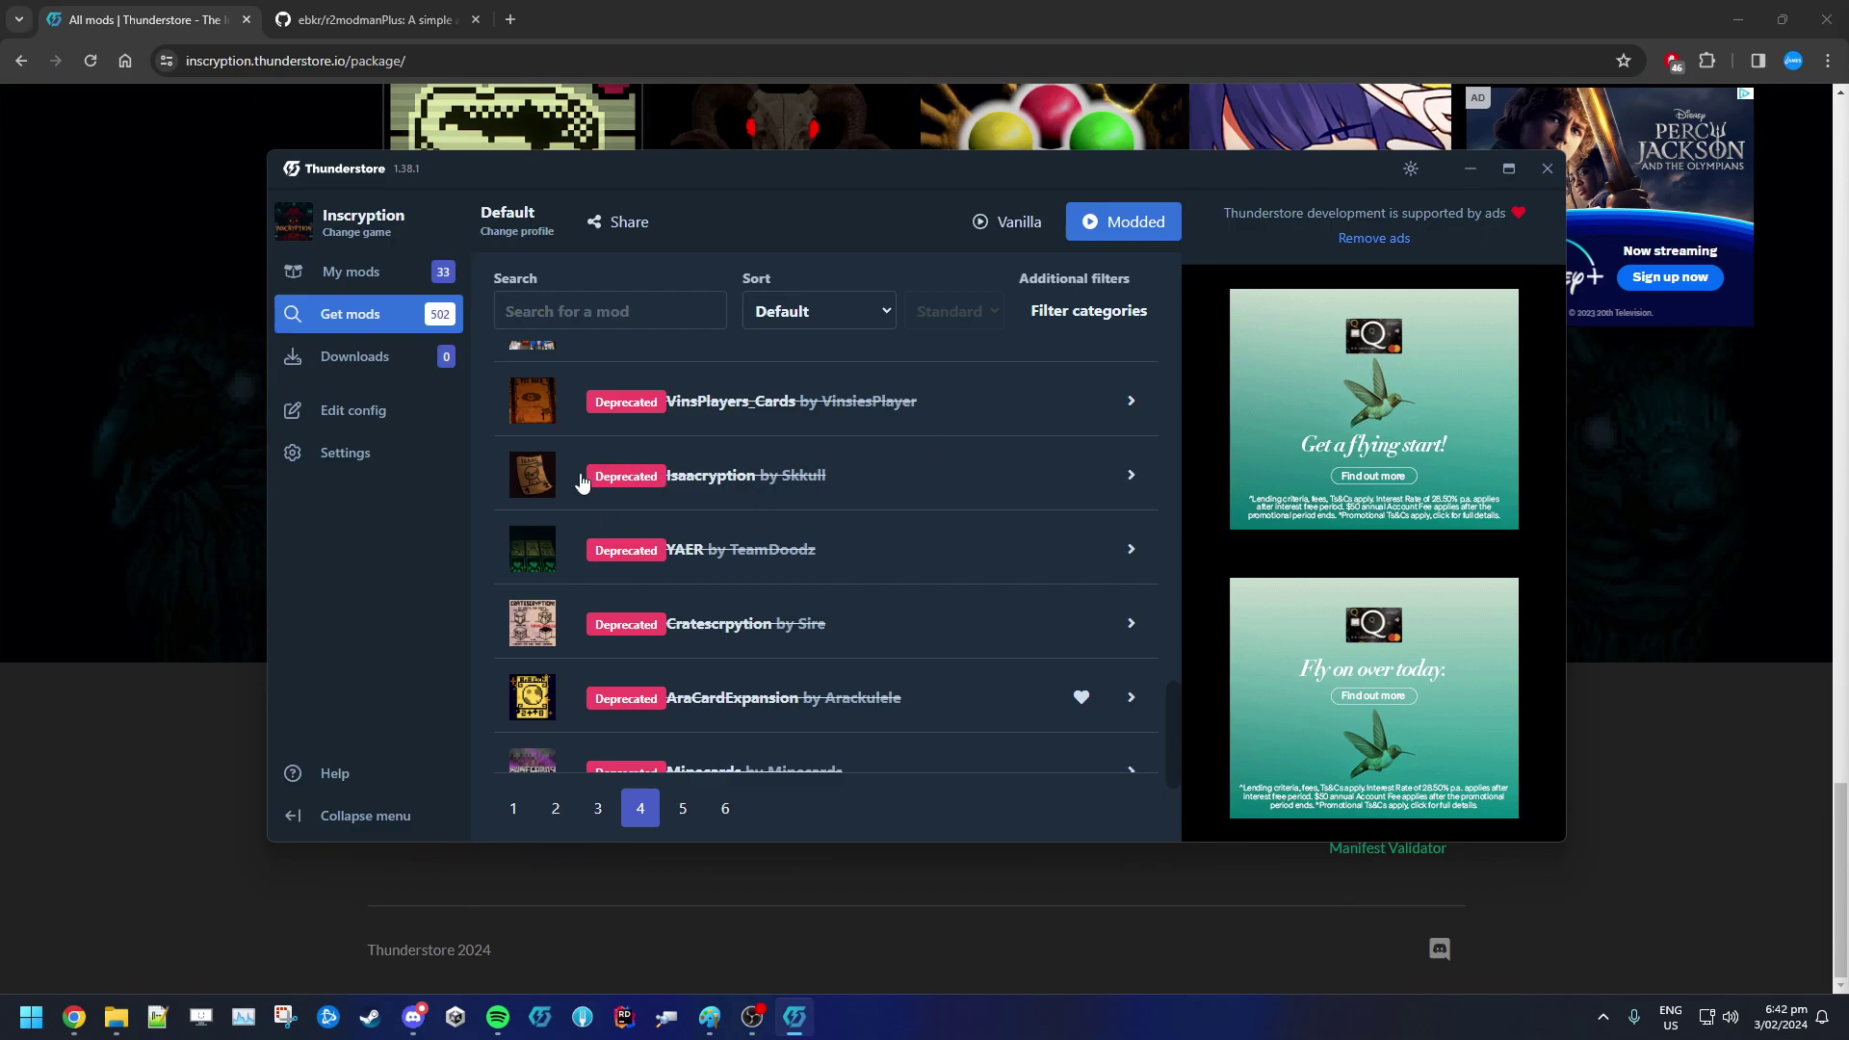
{"action": "left_click", "coordinate": [514, 808]}
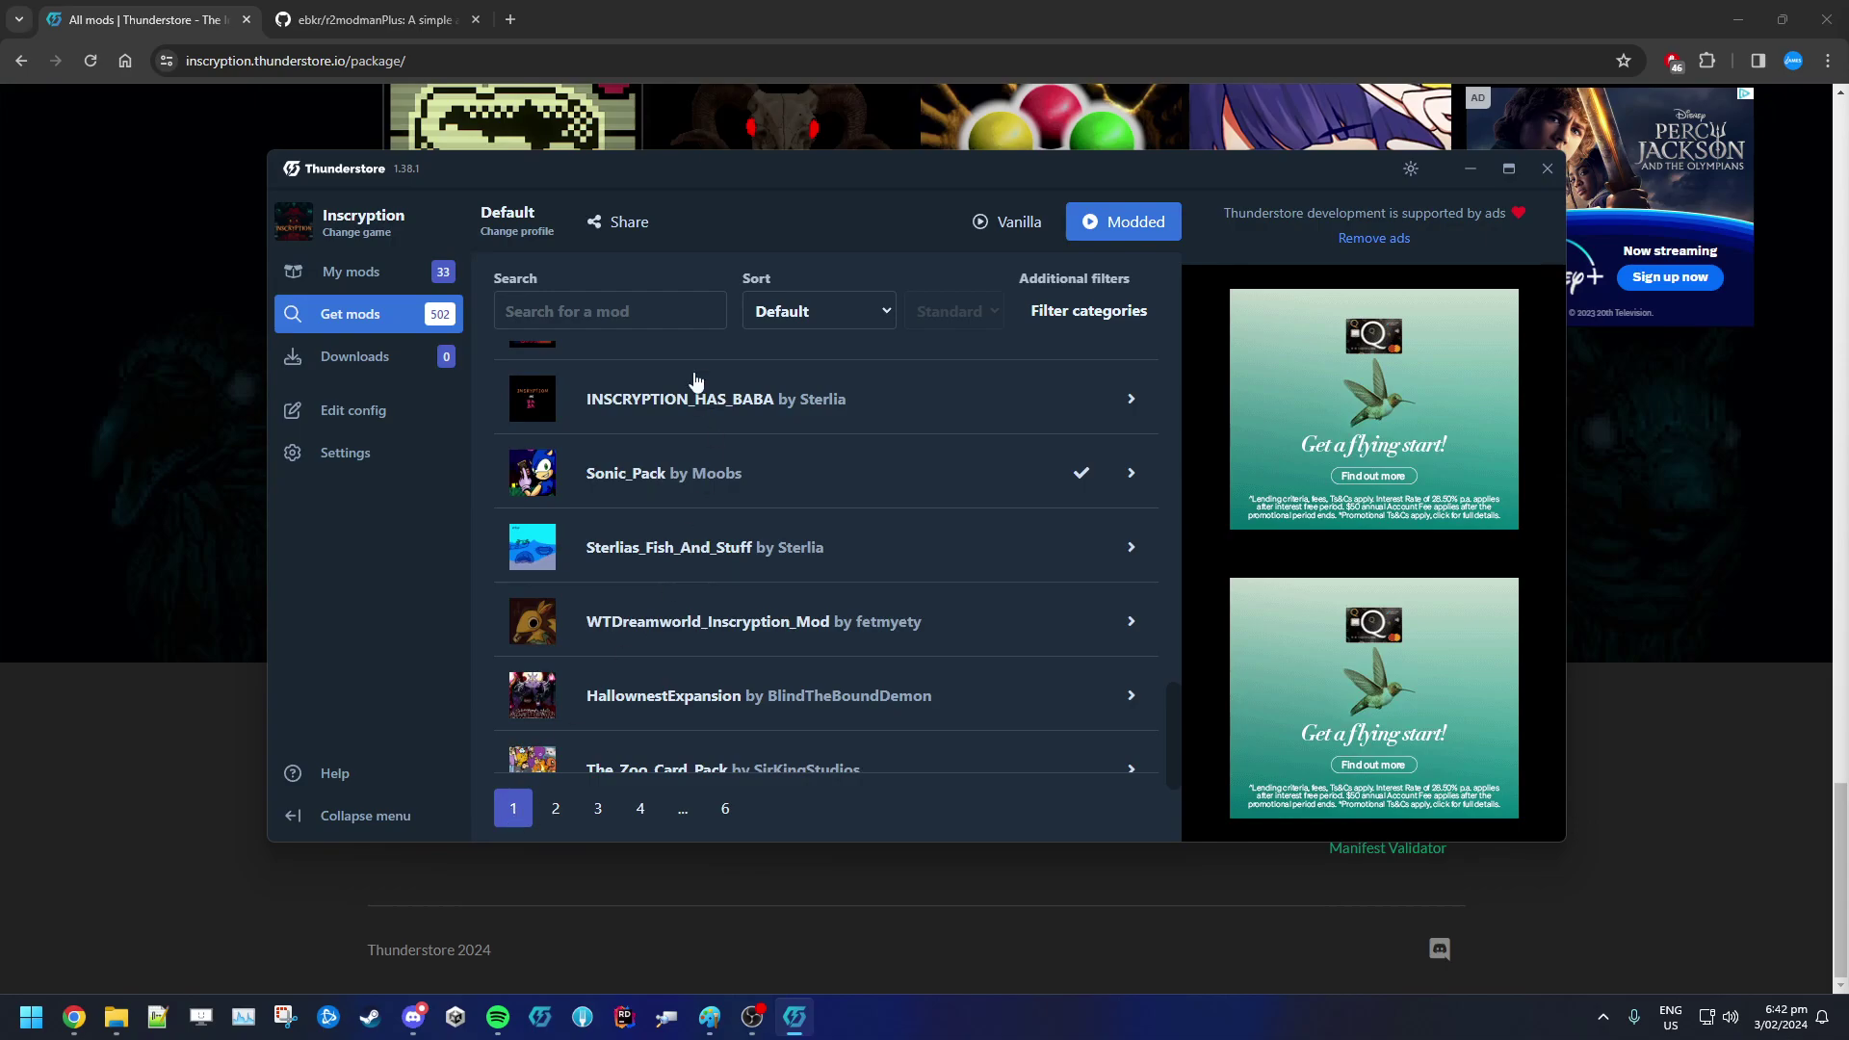
Type 'o3' into the search to make 'po3', then remove the Cards and Act I category filters.
{"action": "left_click", "coordinate": [605, 302]}
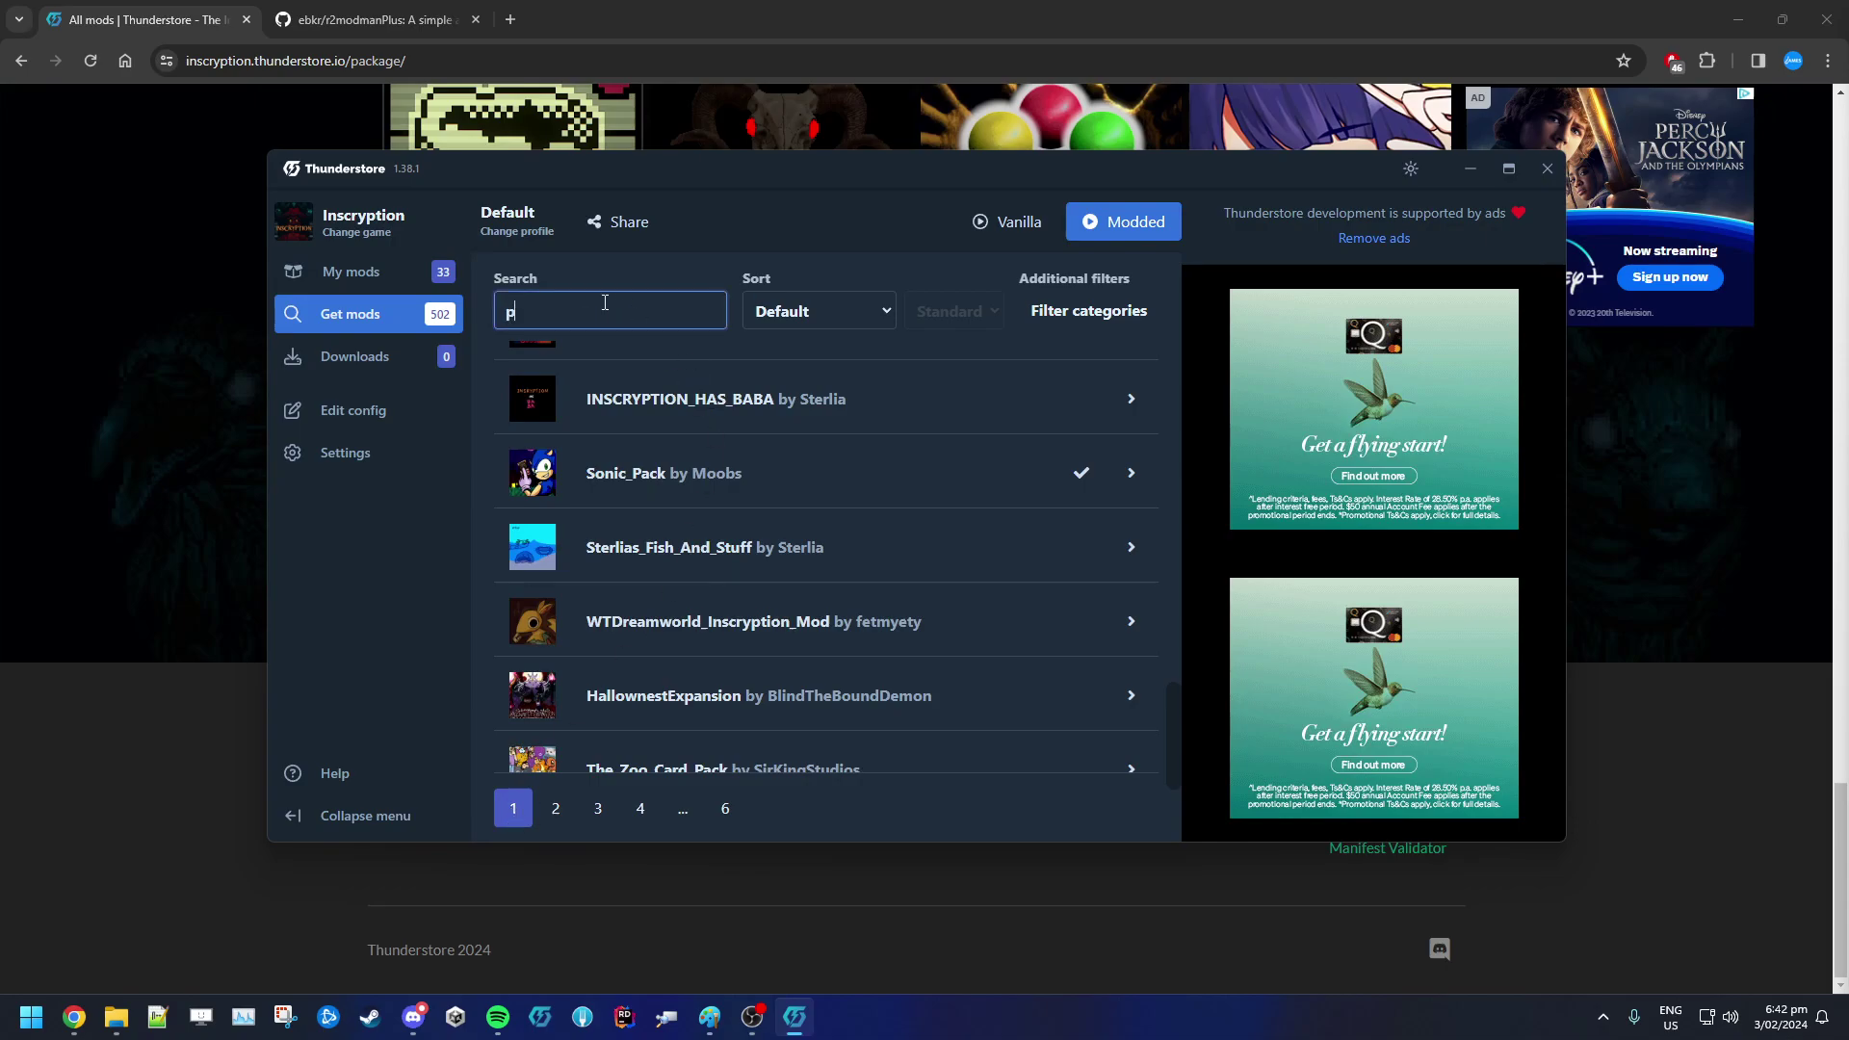
{"action": "type", "text": "o3"}
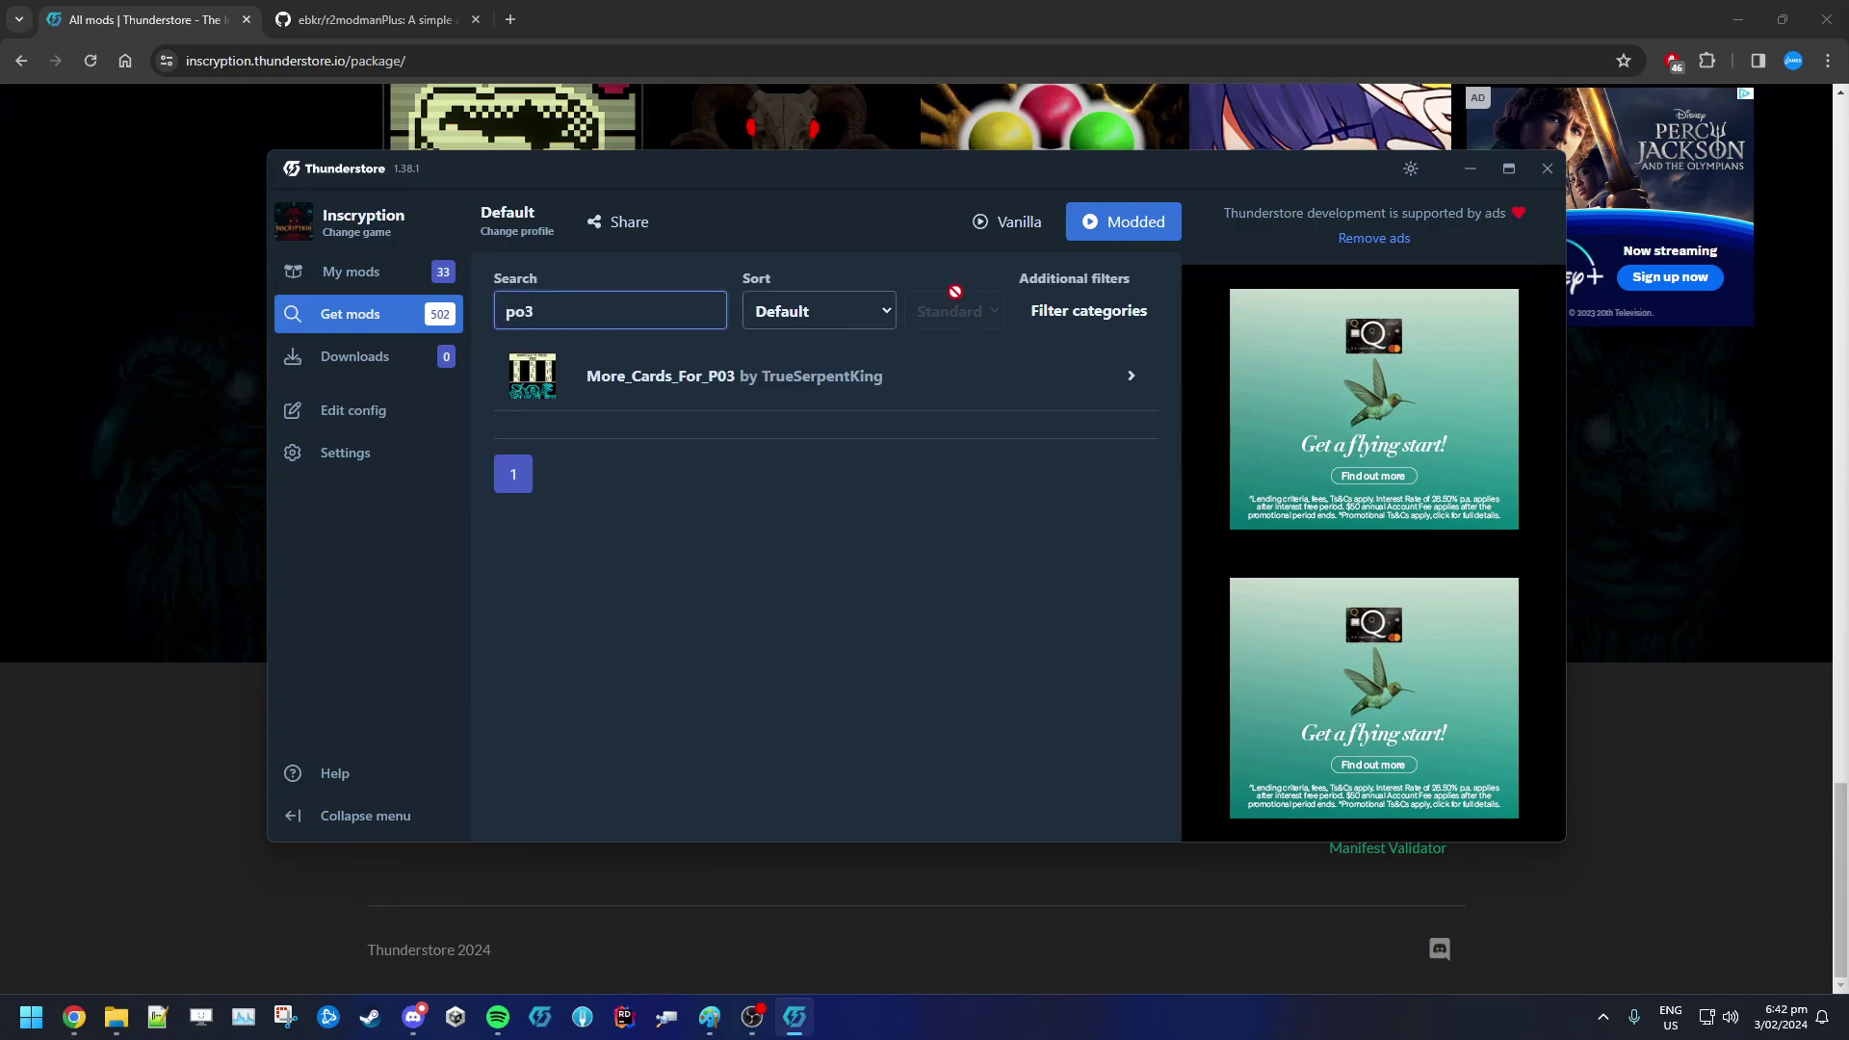
{"action": "left_click", "coordinate": [1088, 310]}
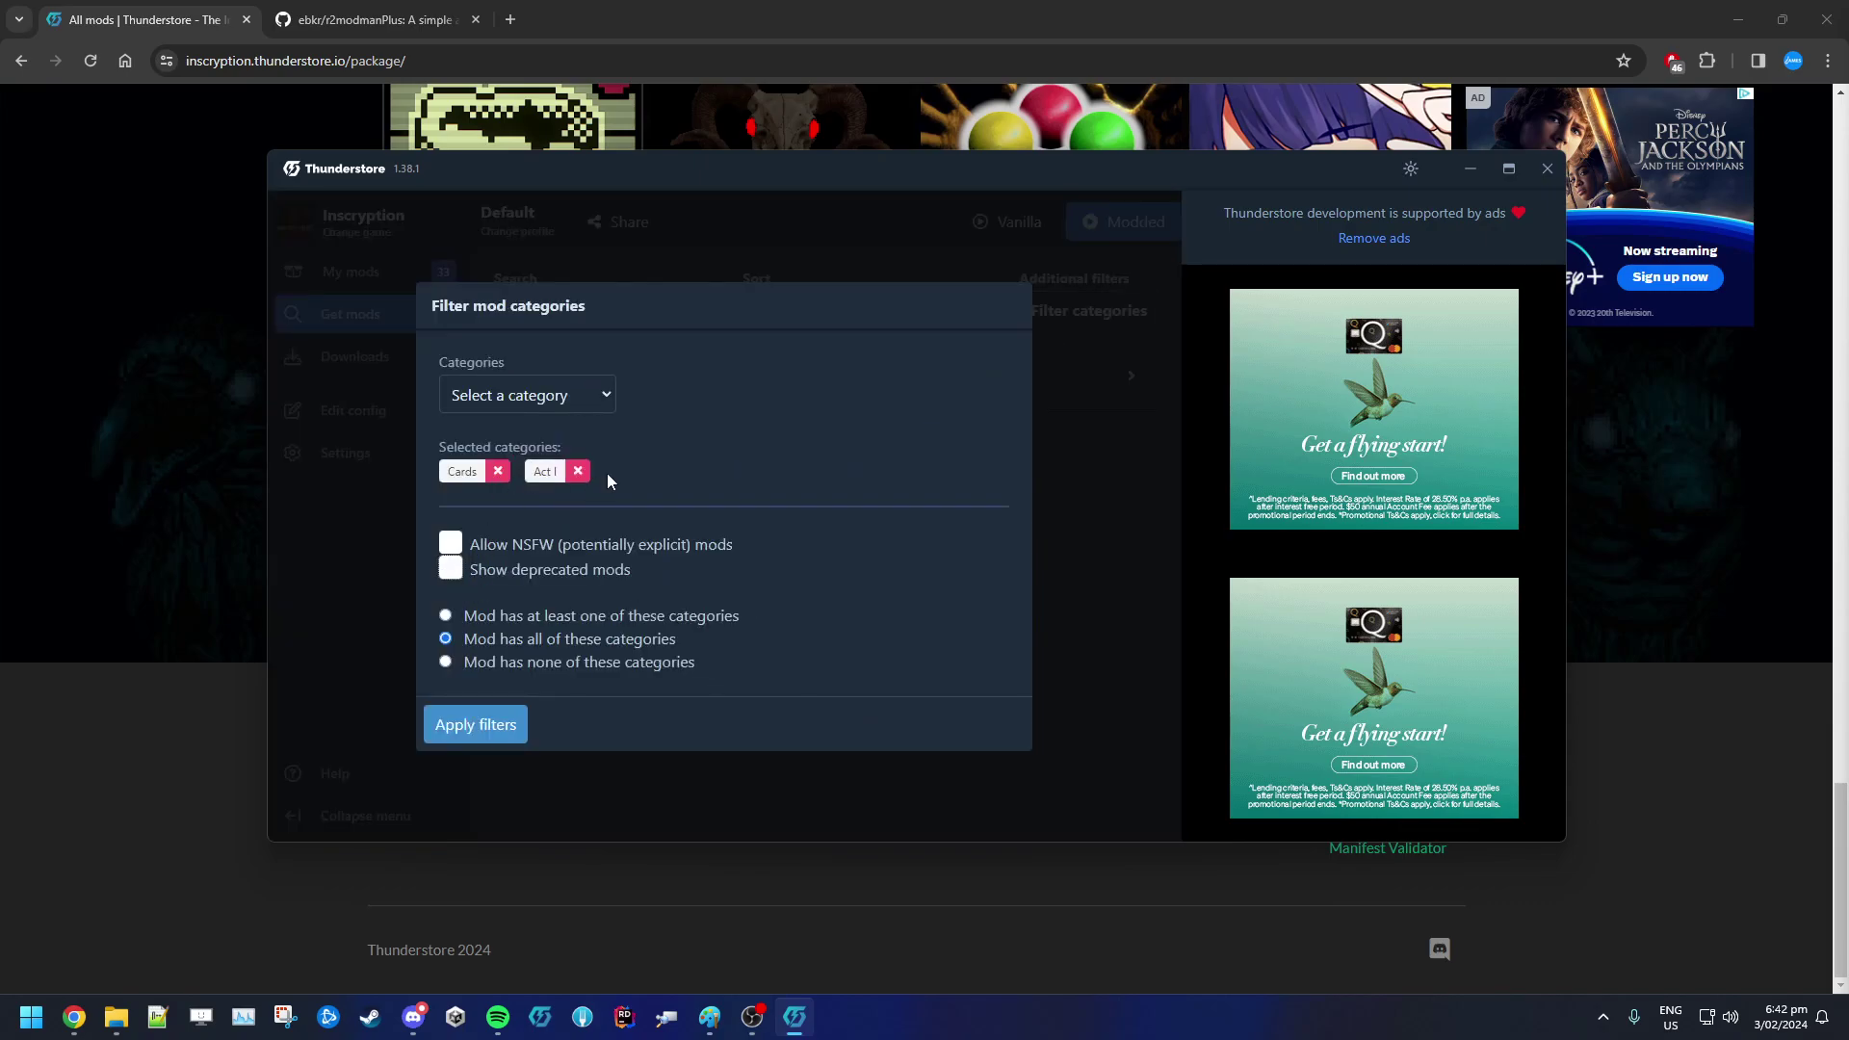
{"action": "left_click", "coordinate": [578, 471]}
{"action": "left_click", "coordinate": [498, 470]}
{"action": "left_click", "coordinate": [479, 727]}
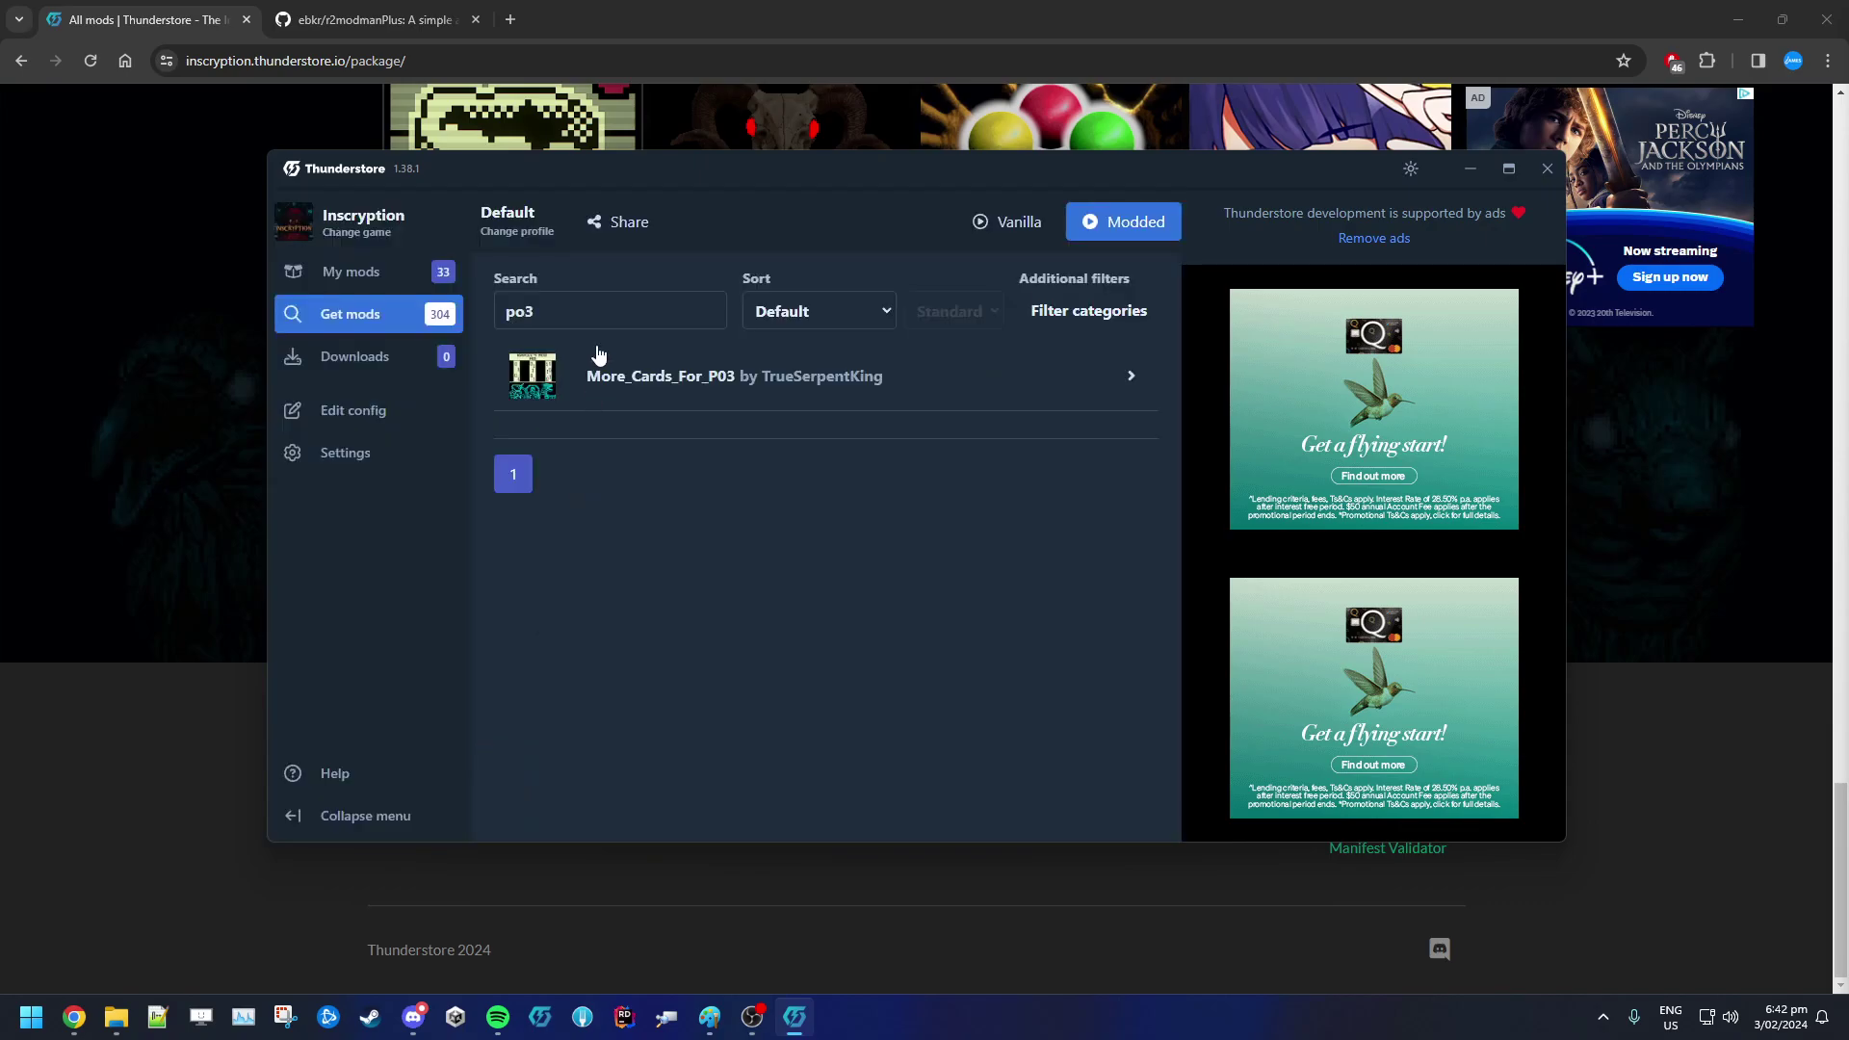
Clear the 'po3' search and sort all mods by download count.
{"action": "double_click", "coordinate": [606, 300]}
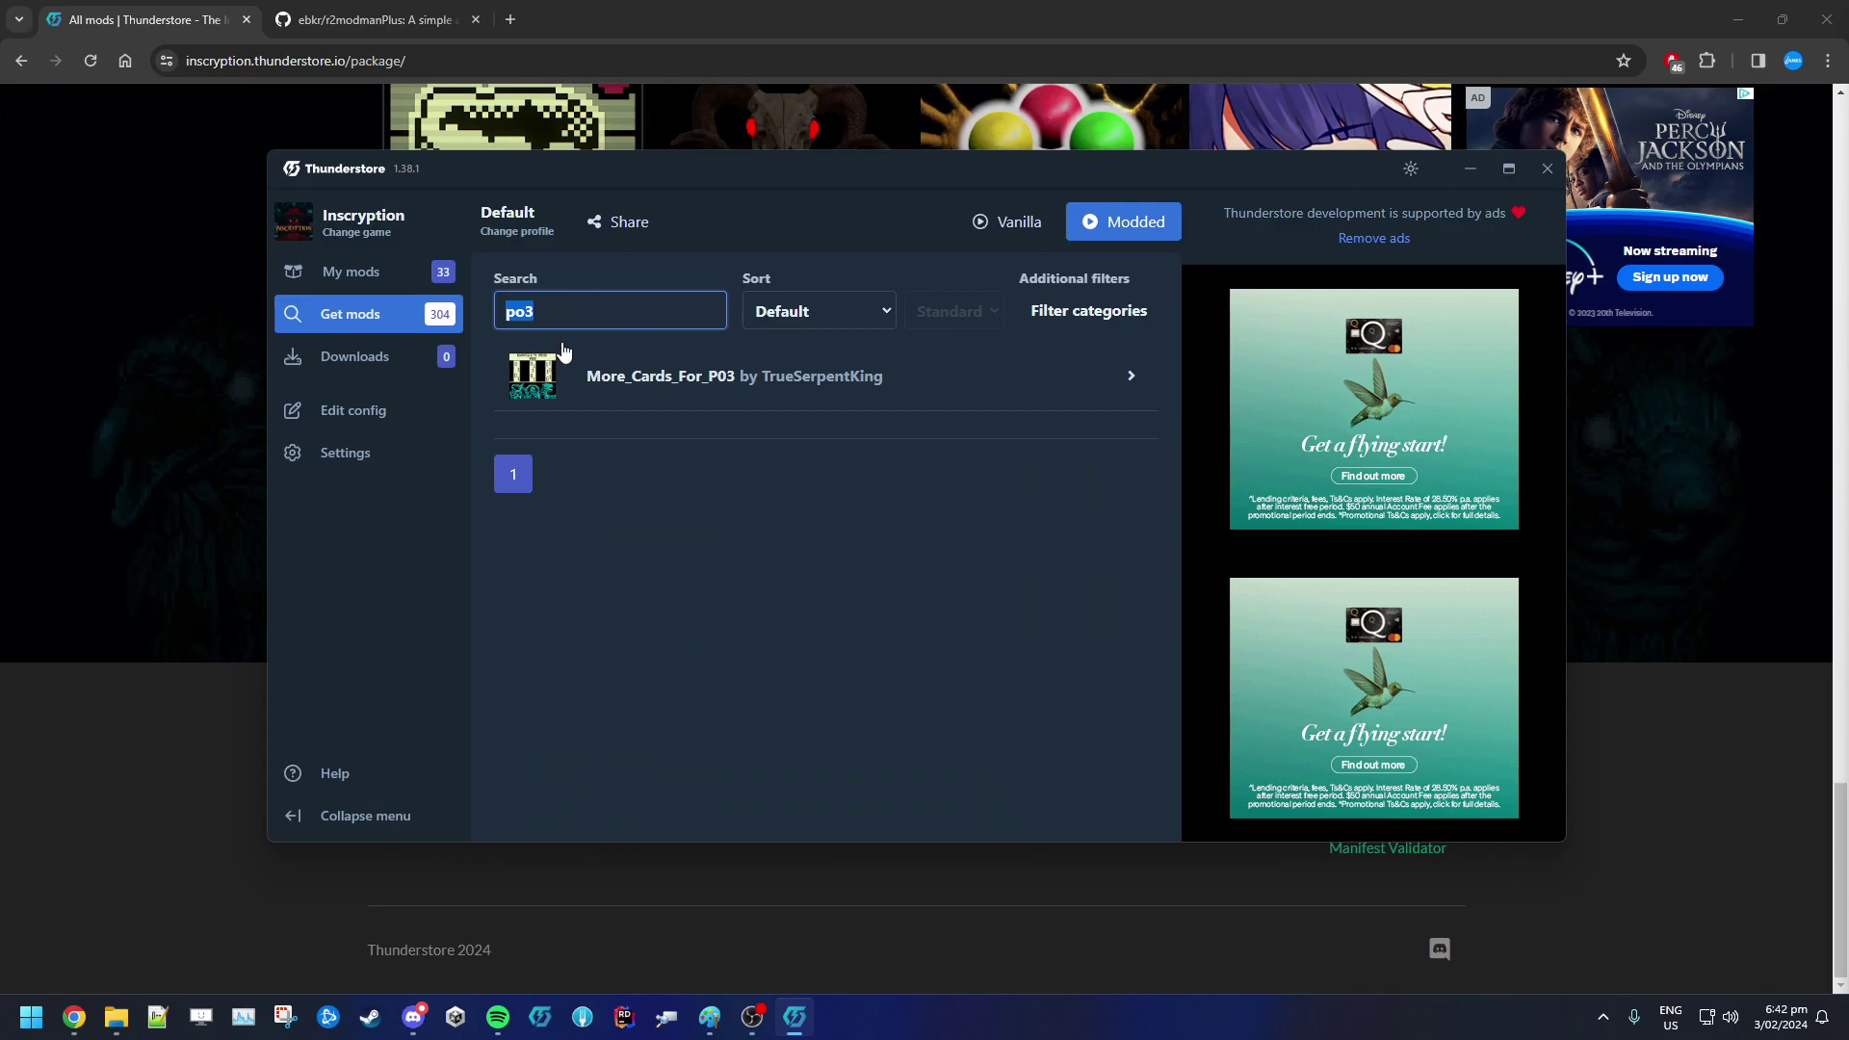
{"action": "key", "text": "BackSpace"}
{"action": "left_click", "coordinate": [810, 312]}
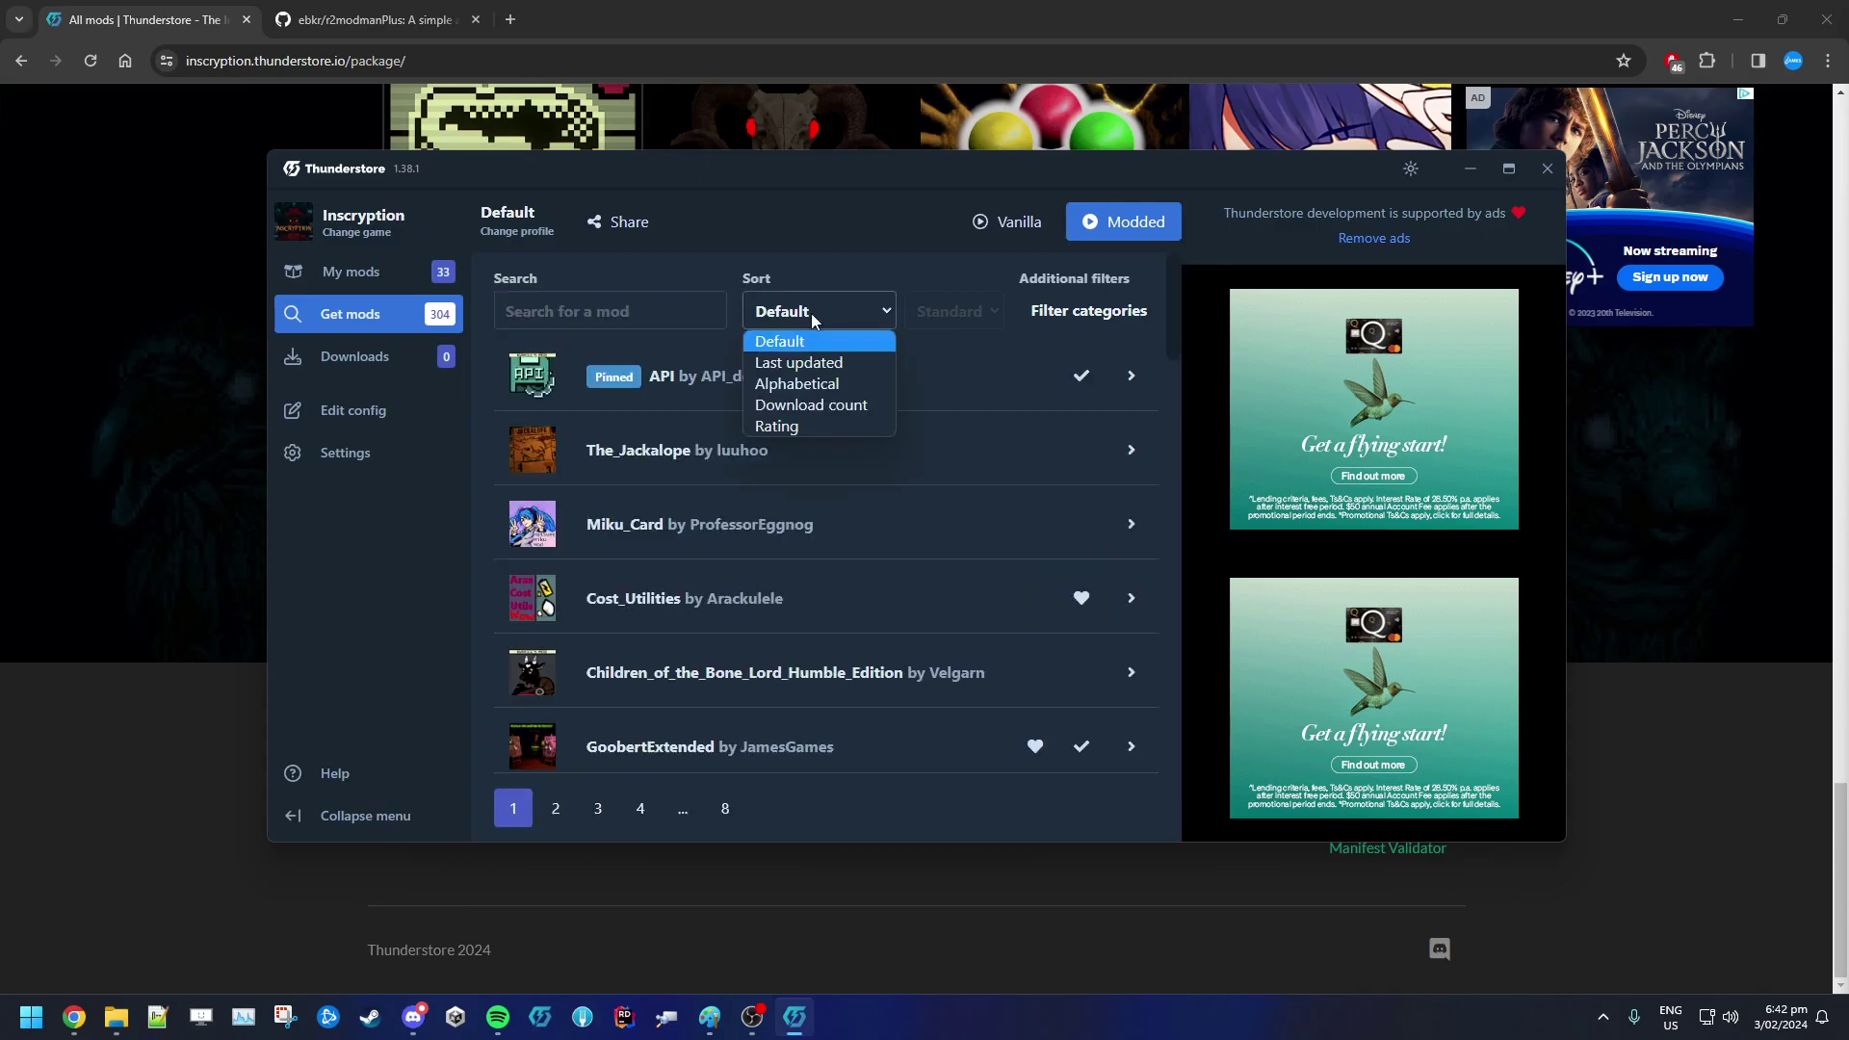
{"action": "left_click", "coordinate": [826, 405]}
{"action": "scroll", "coordinate": [726, 507], "scroll_direction": "down", "scroll_amount": 4}
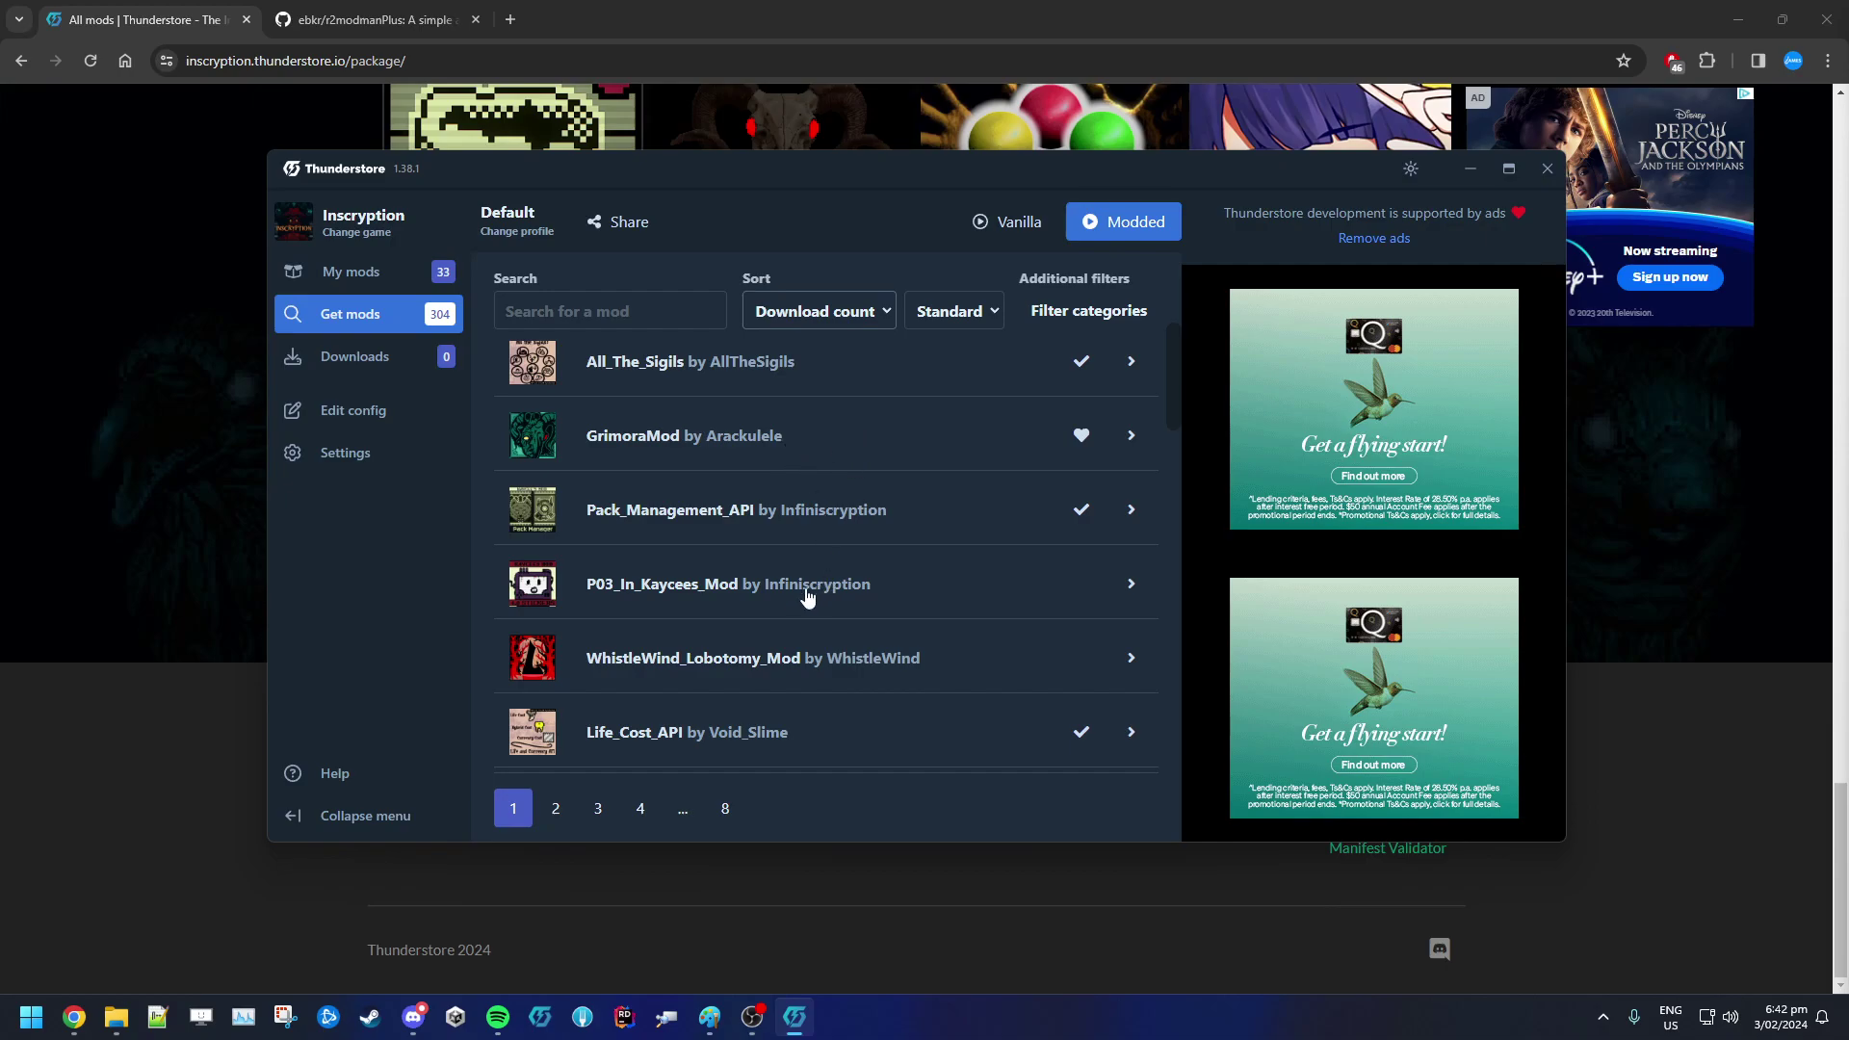
{"action": "scroll", "coordinate": [806, 597], "scroll_direction": "down", "scroll_amount": 3}
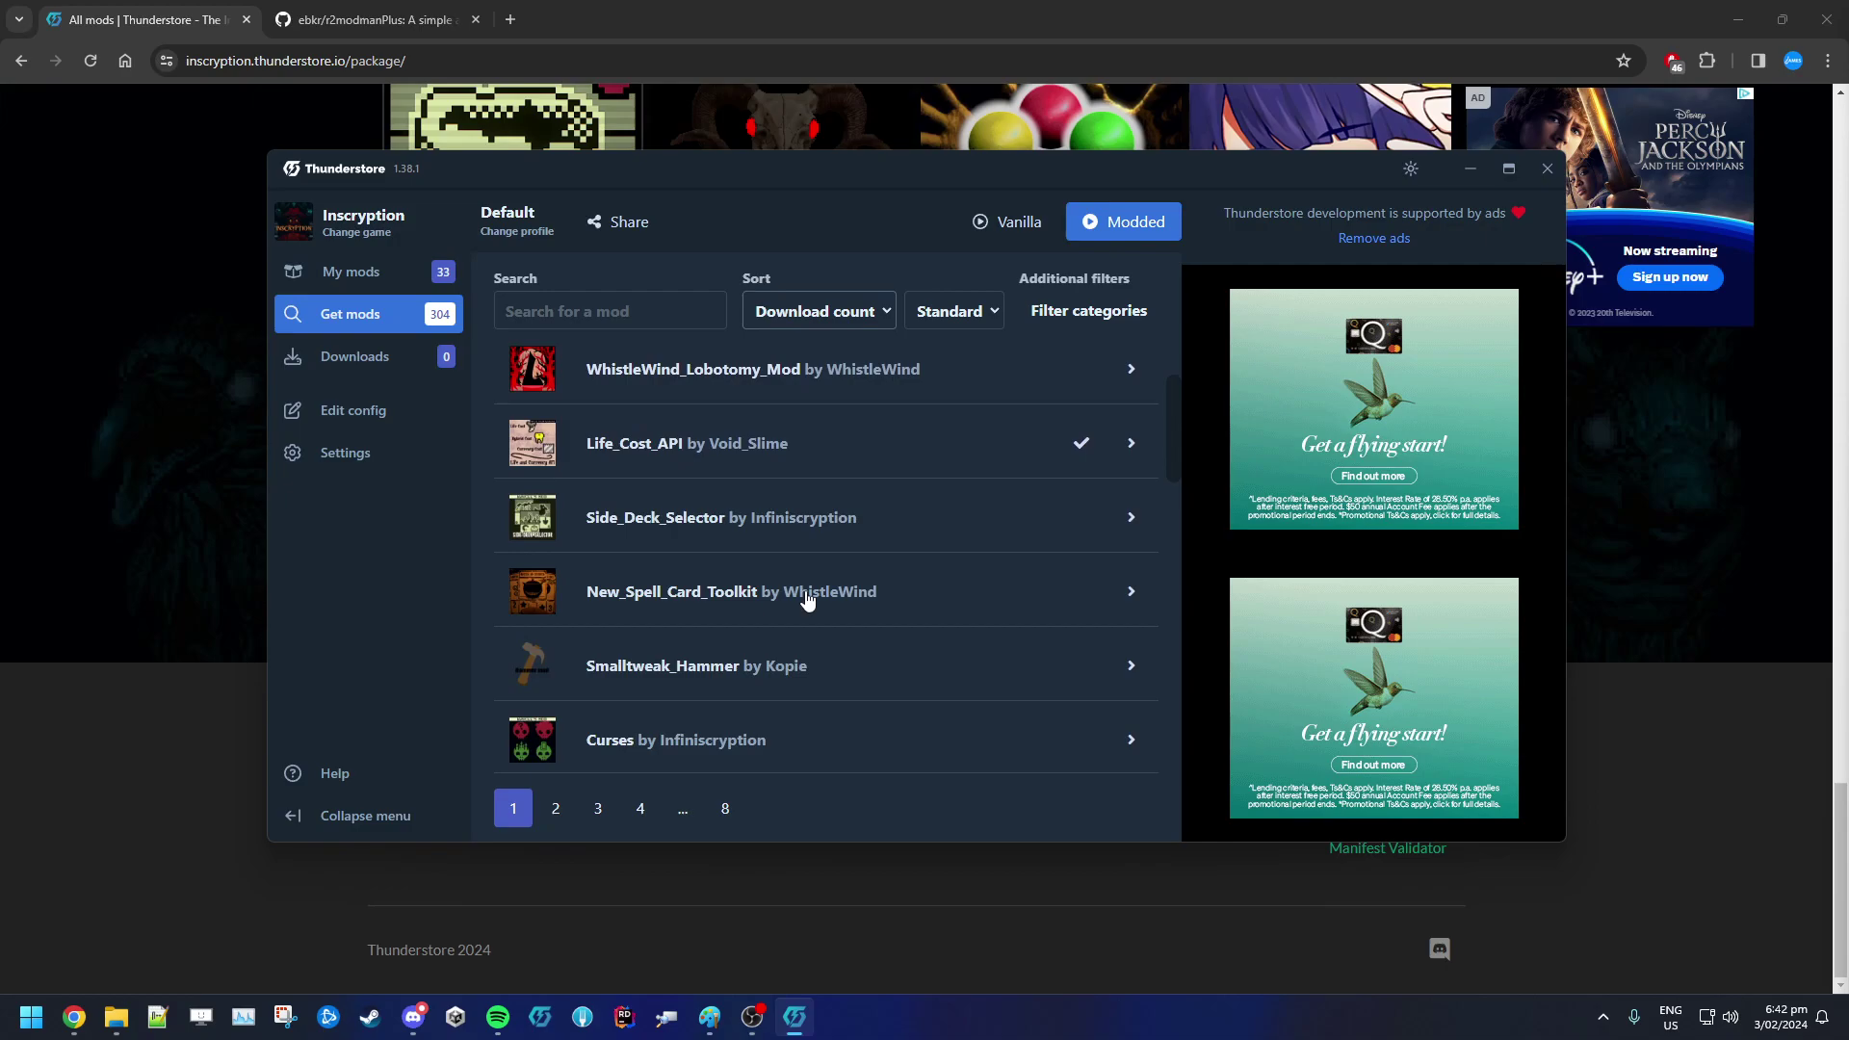
{"action": "scroll", "coordinate": [807, 597], "scroll_direction": "down", "scroll_amount": 4}
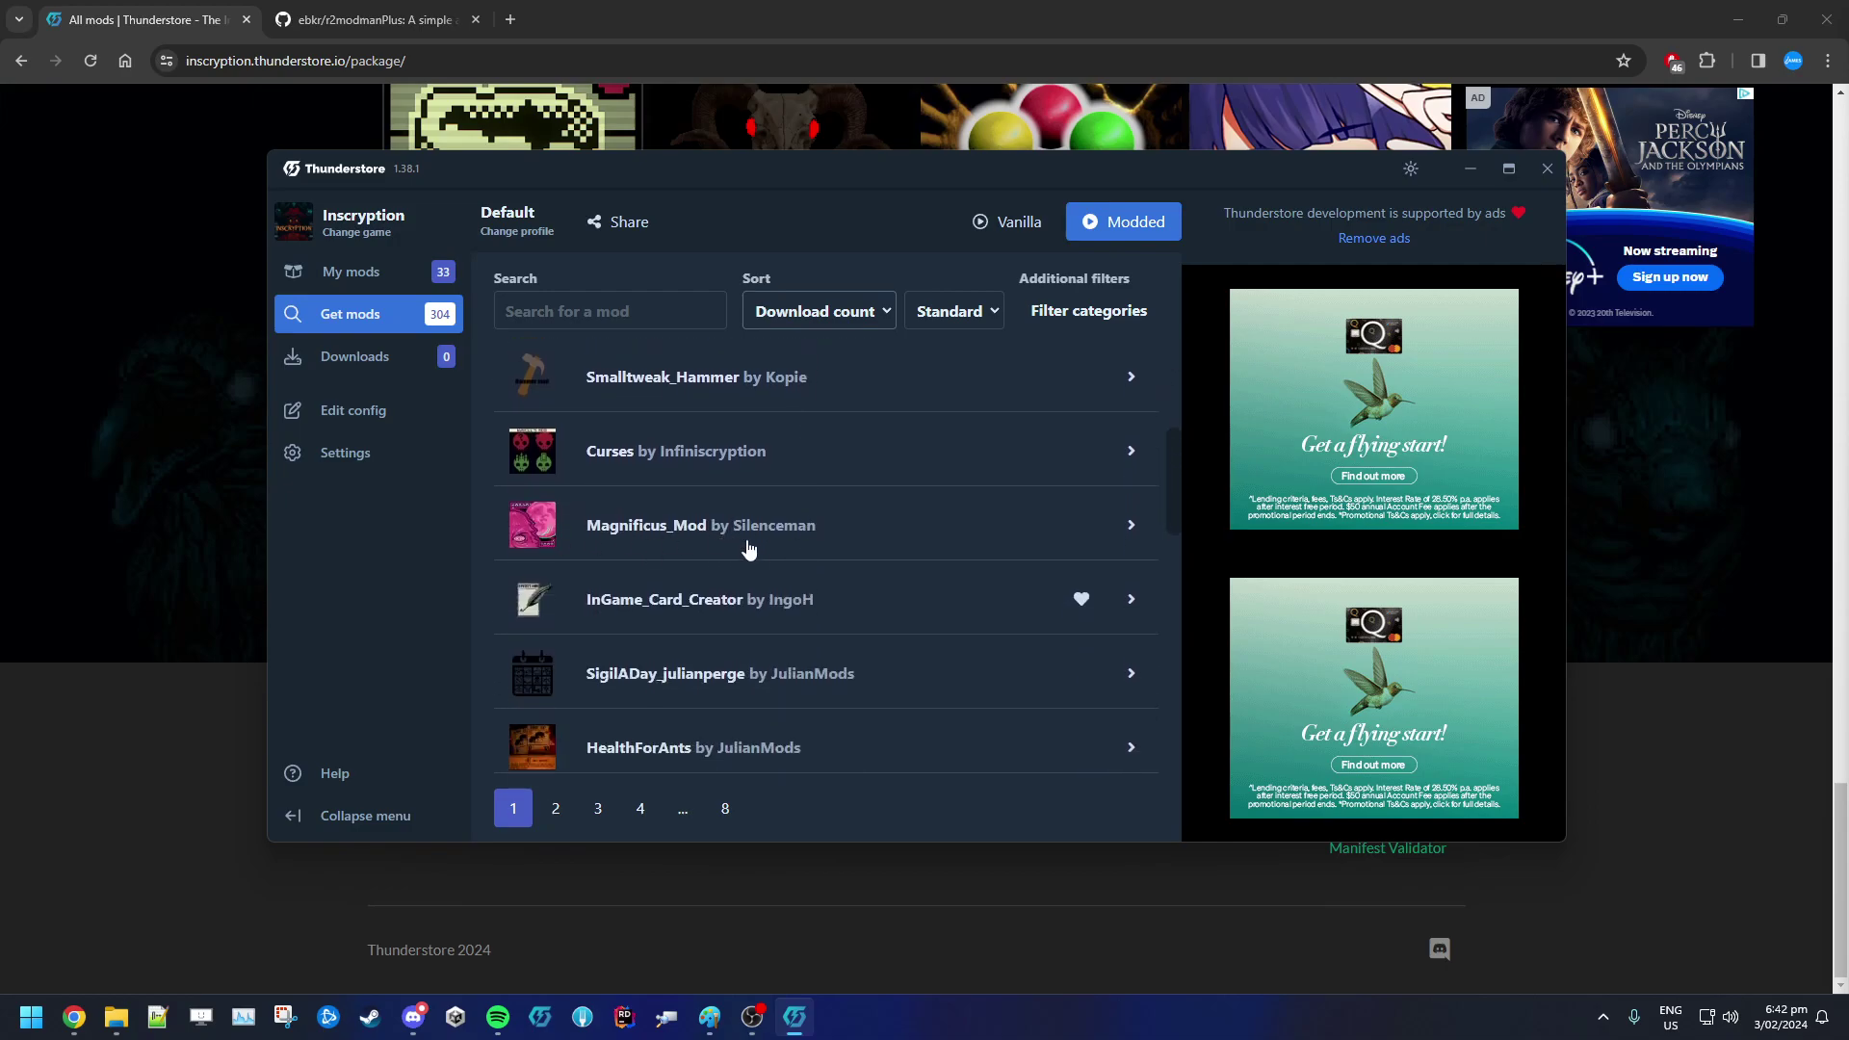
{"action": "scroll", "coordinate": [782, 556], "scroll_direction": "up", "scroll_amount": 4}
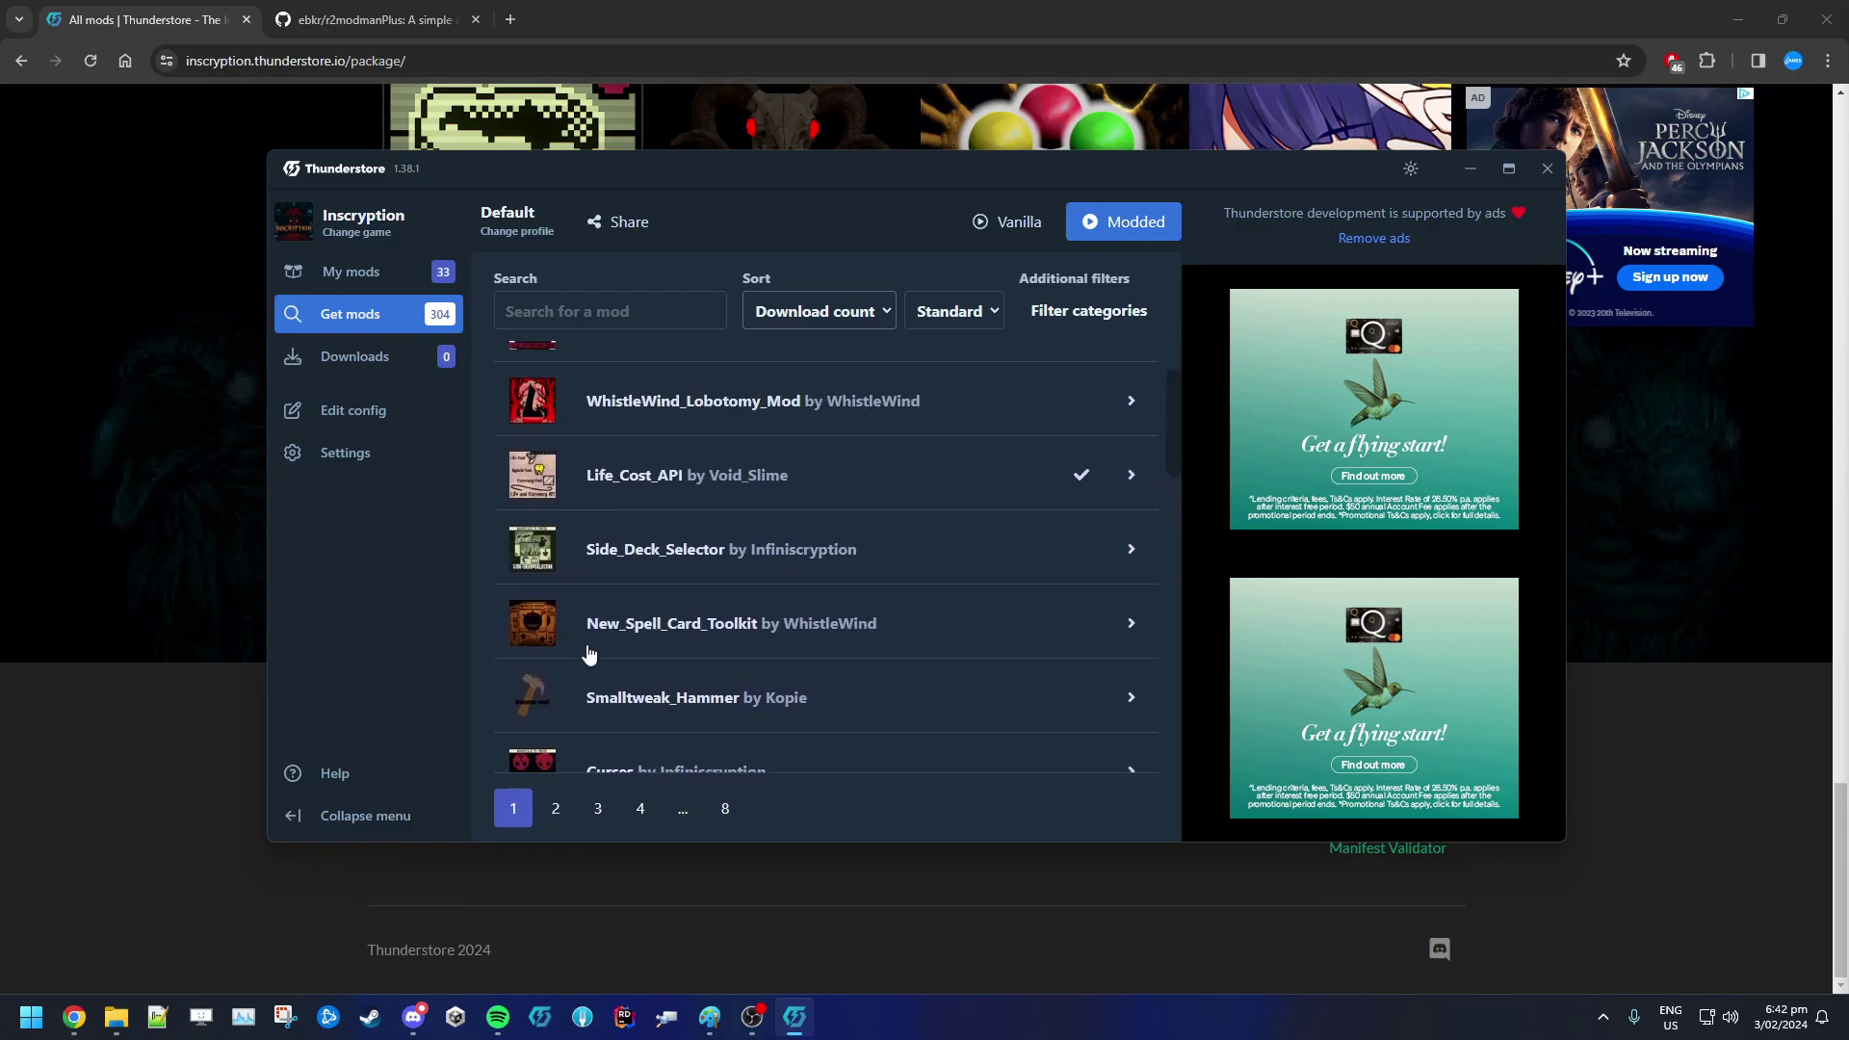
{"action": "scroll", "coordinate": [589, 653], "scroll_direction": "up", "scroll_amount": 2}
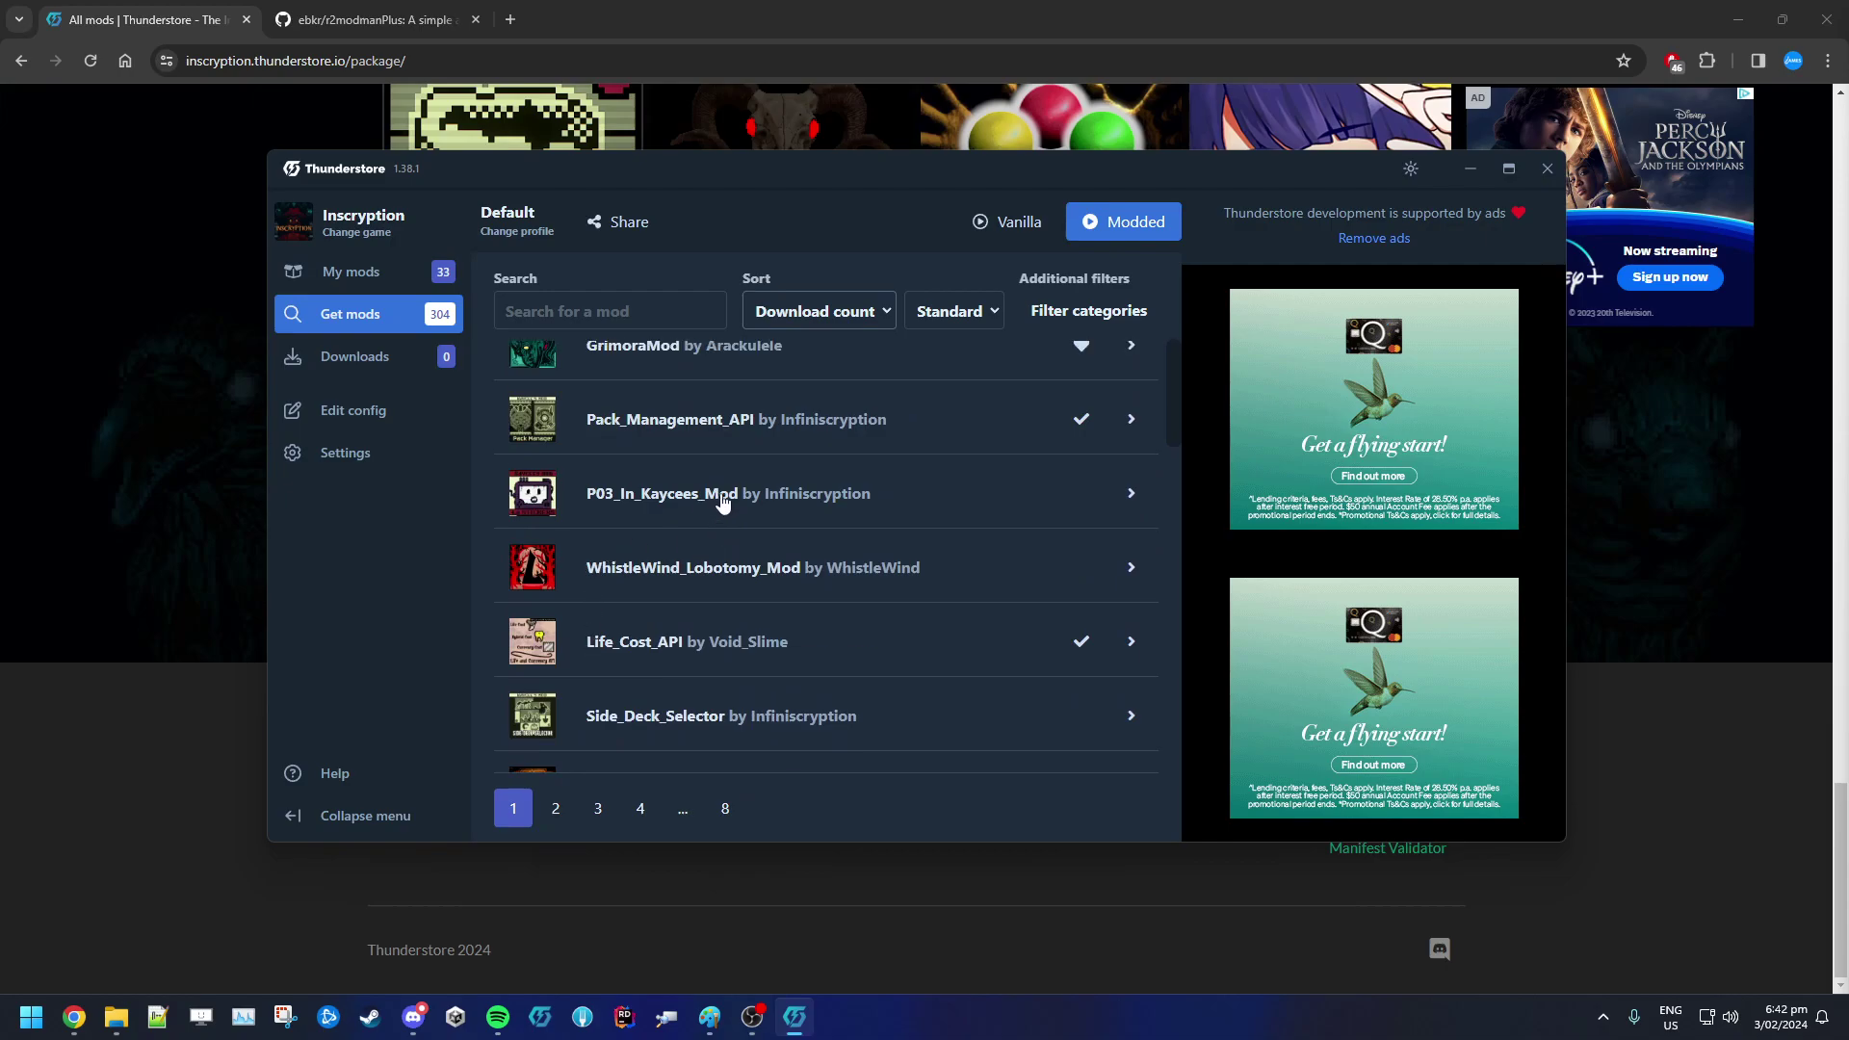
{"action": "scroll", "coordinate": [723, 499], "scroll_direction": "up", "scroll_amount": 2}
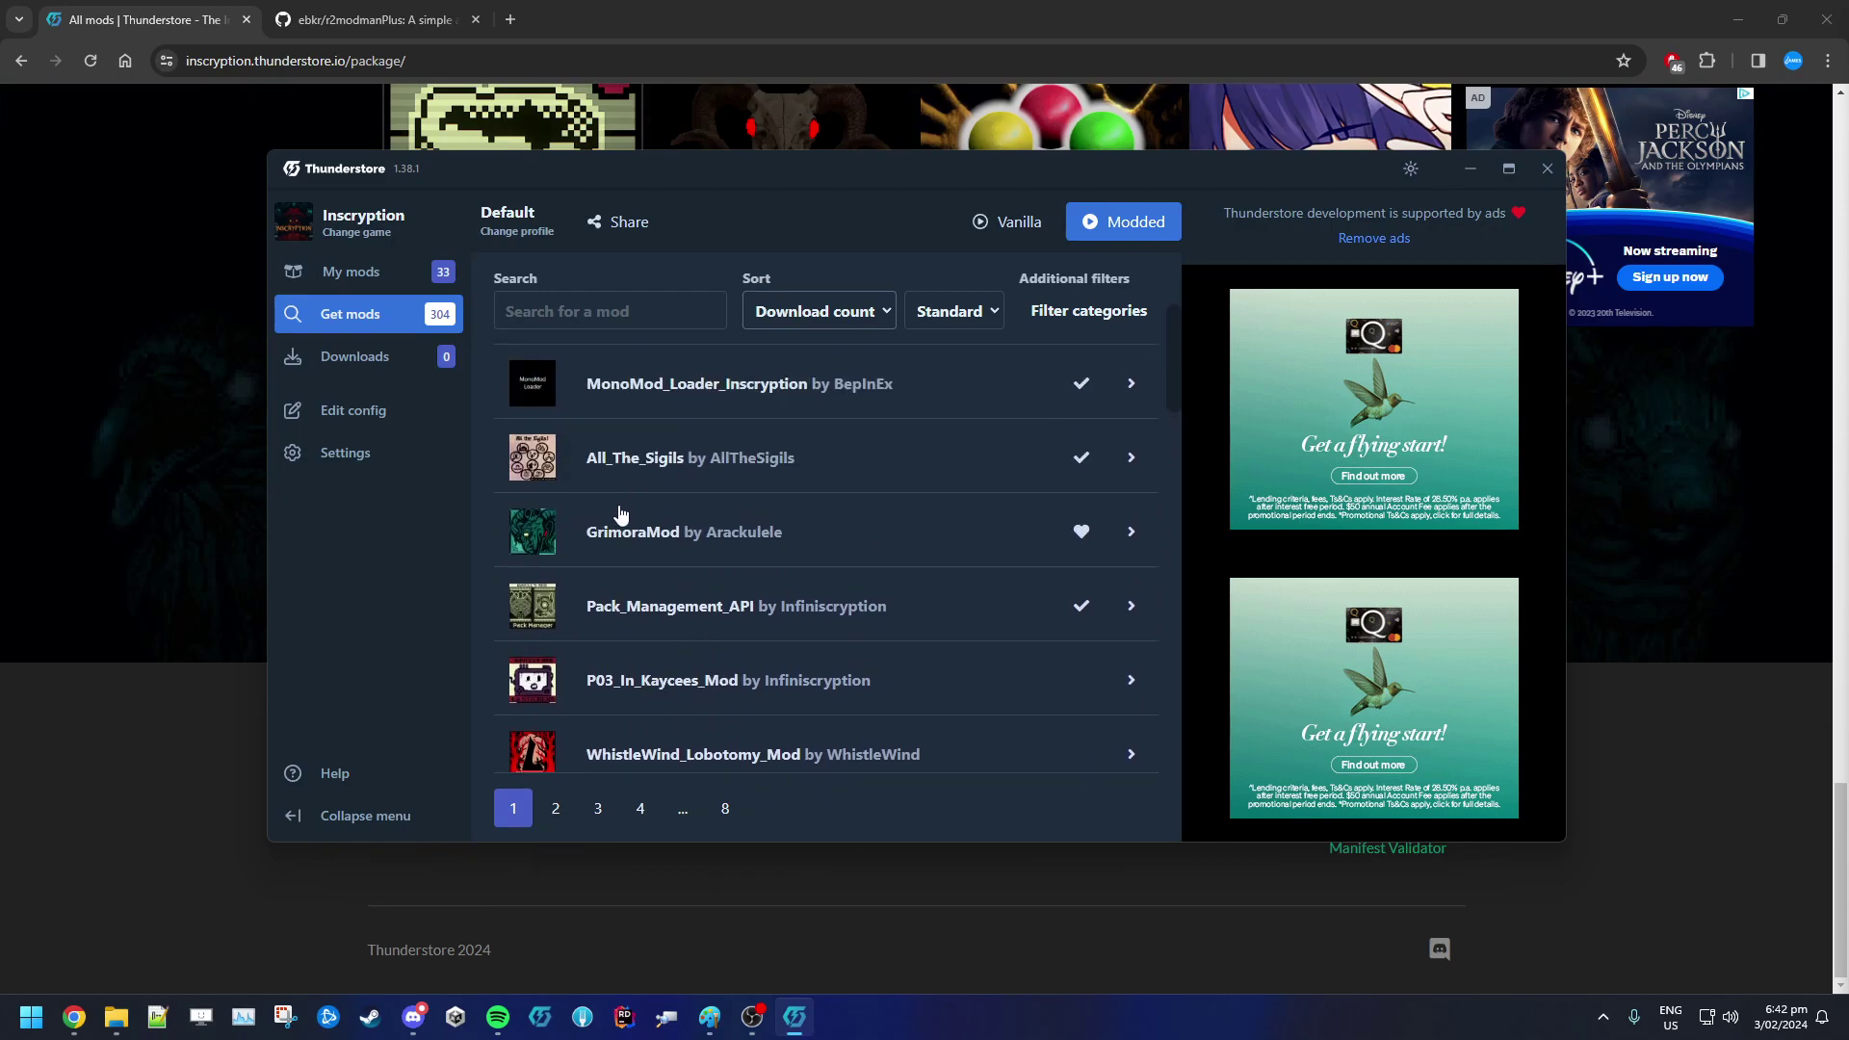
{"action": "left_click", "coordinate": [679, 536]}
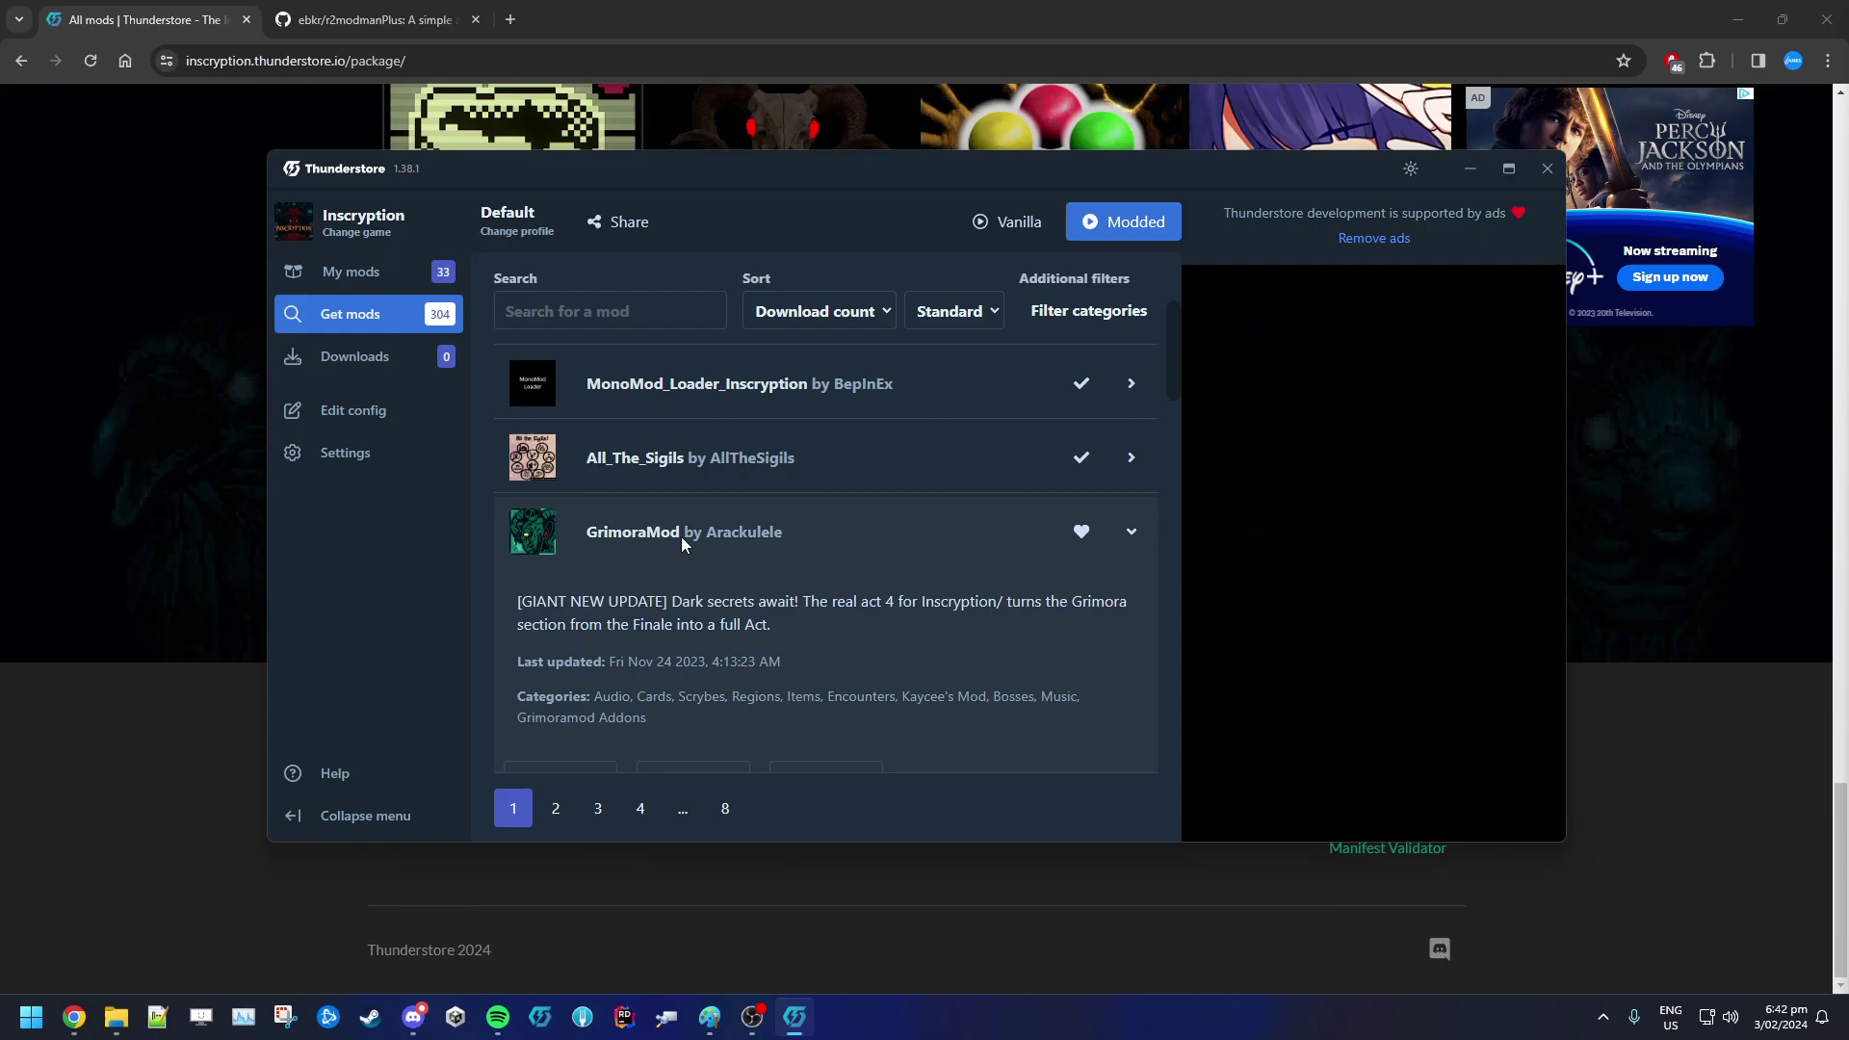
{"action": "left_click", "coordinate": [708, 548]}
{"action": "scroll", "coordinate": [732, 573], "scroll_direction": "down", "scroll_amount": 1}
{"action": "double_click", "coordinate": [770, 598]}
{"action": "scroll", "coordinate": [790, 588], "scroll_direction": "down", "scroll_amount": 5}
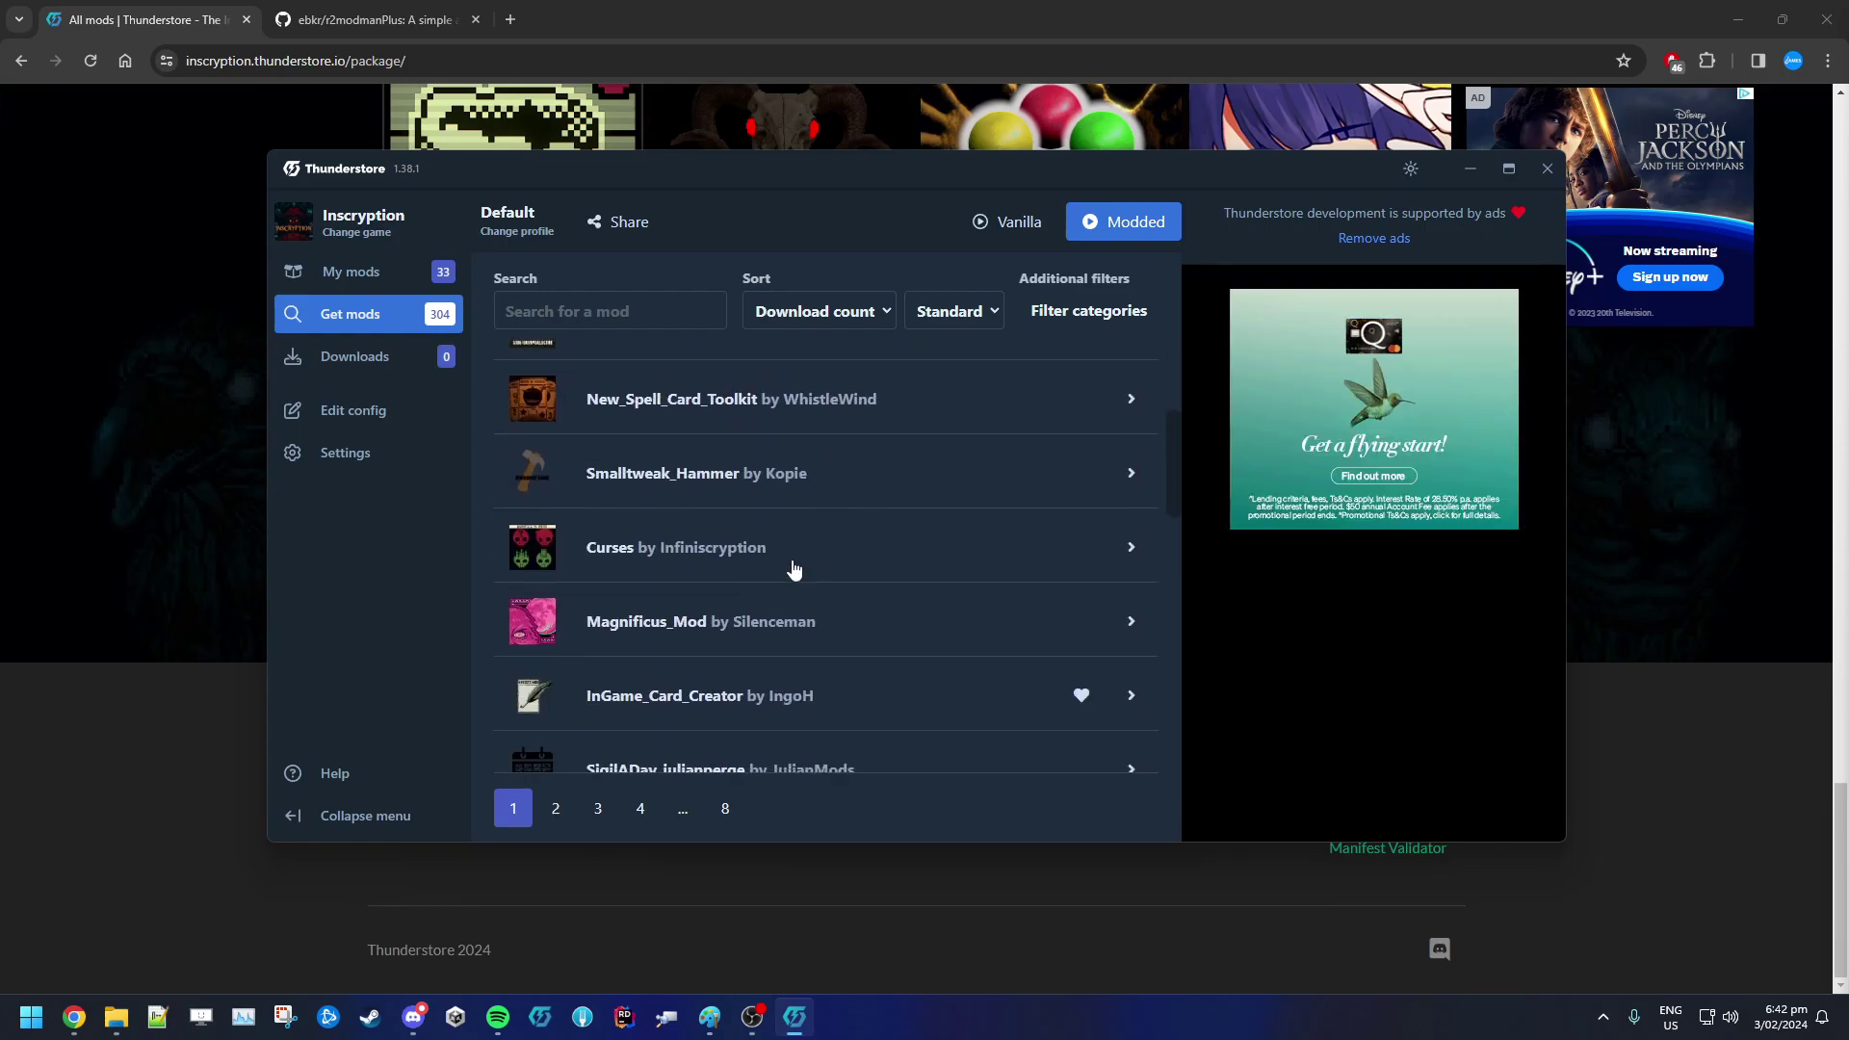
{"action": "double_click", "coordinate": [784, 631]}
{"action": "left_click", "coordinate": [828, 624]}
{"action": "left_click", "coordinate": [825, 627]}
{"action": "scroll", "coordinate": [887, 674], "scroll_direction": "up", "scroll_amount": 10}
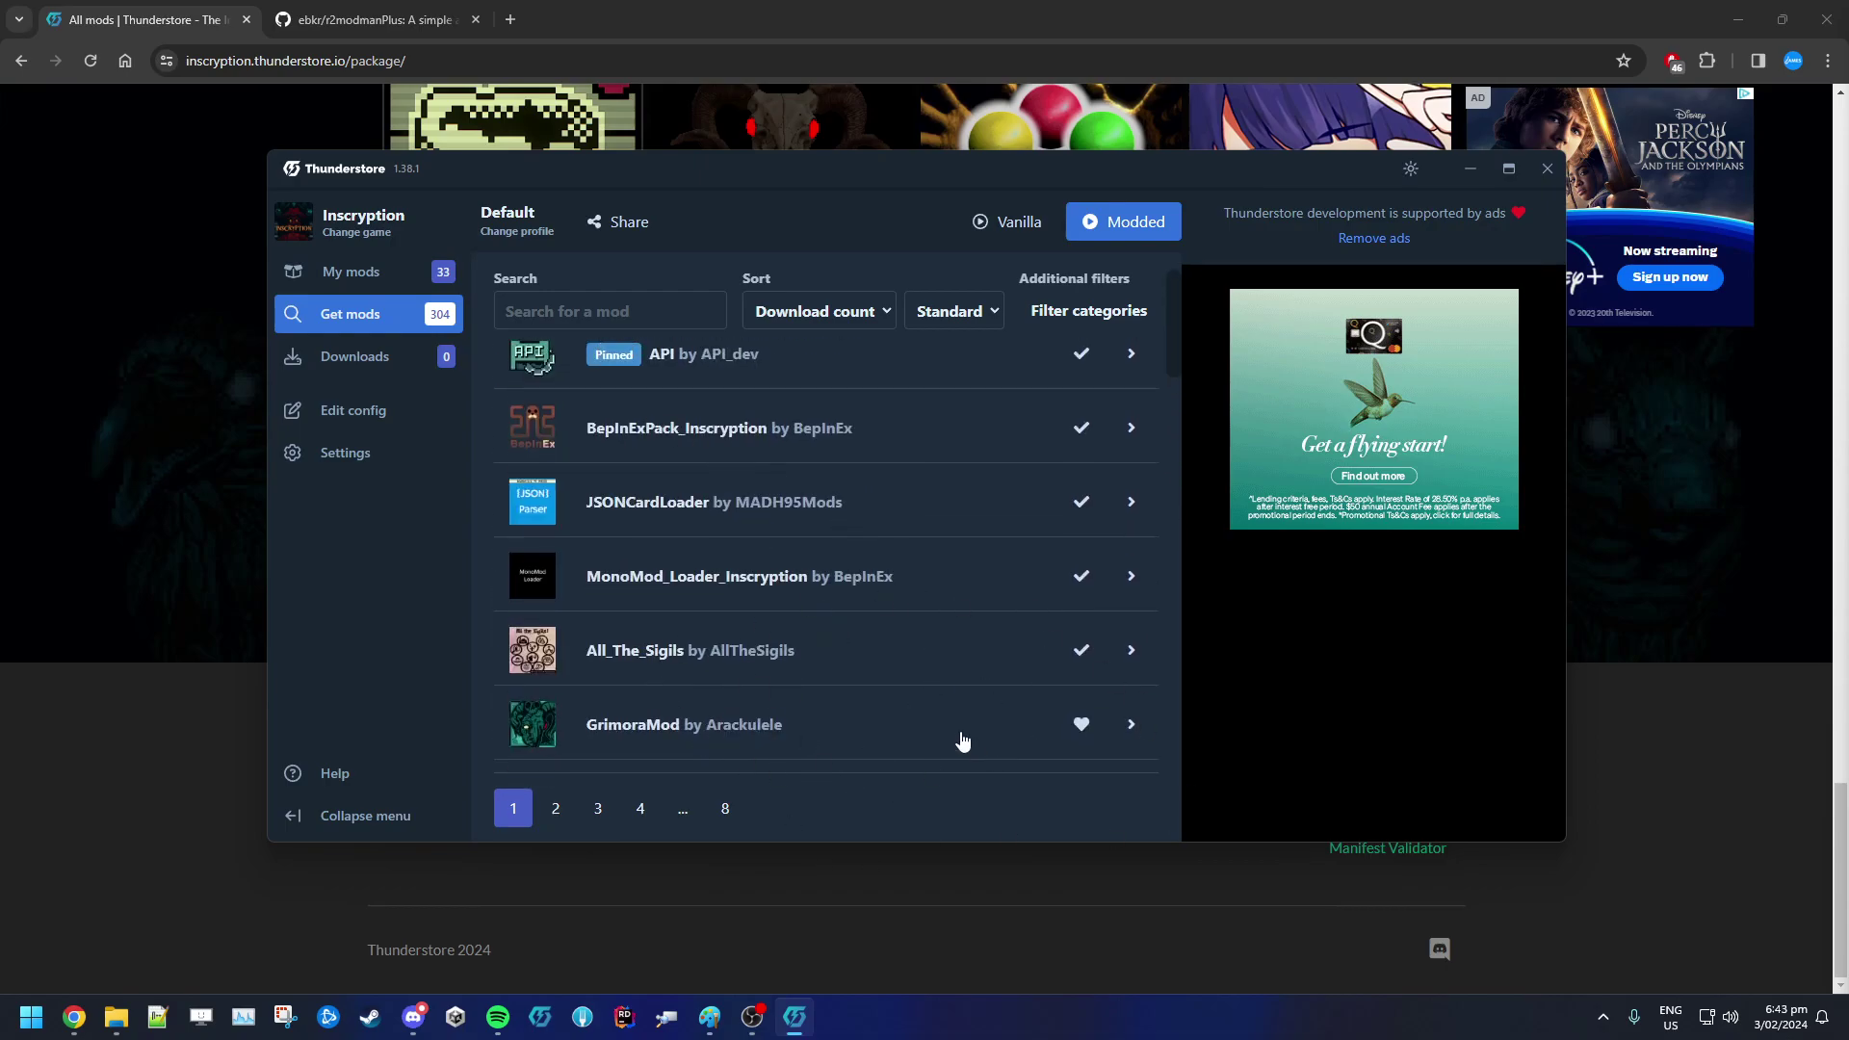
{"action": "scroll", "coordinate": [968, 674], "scroll_direction": "down", "scroll_amount": 5}
{"action": "scroll", "coordinate": [971, 648], "scroll_direction": "down", "scroll_amount": 2}
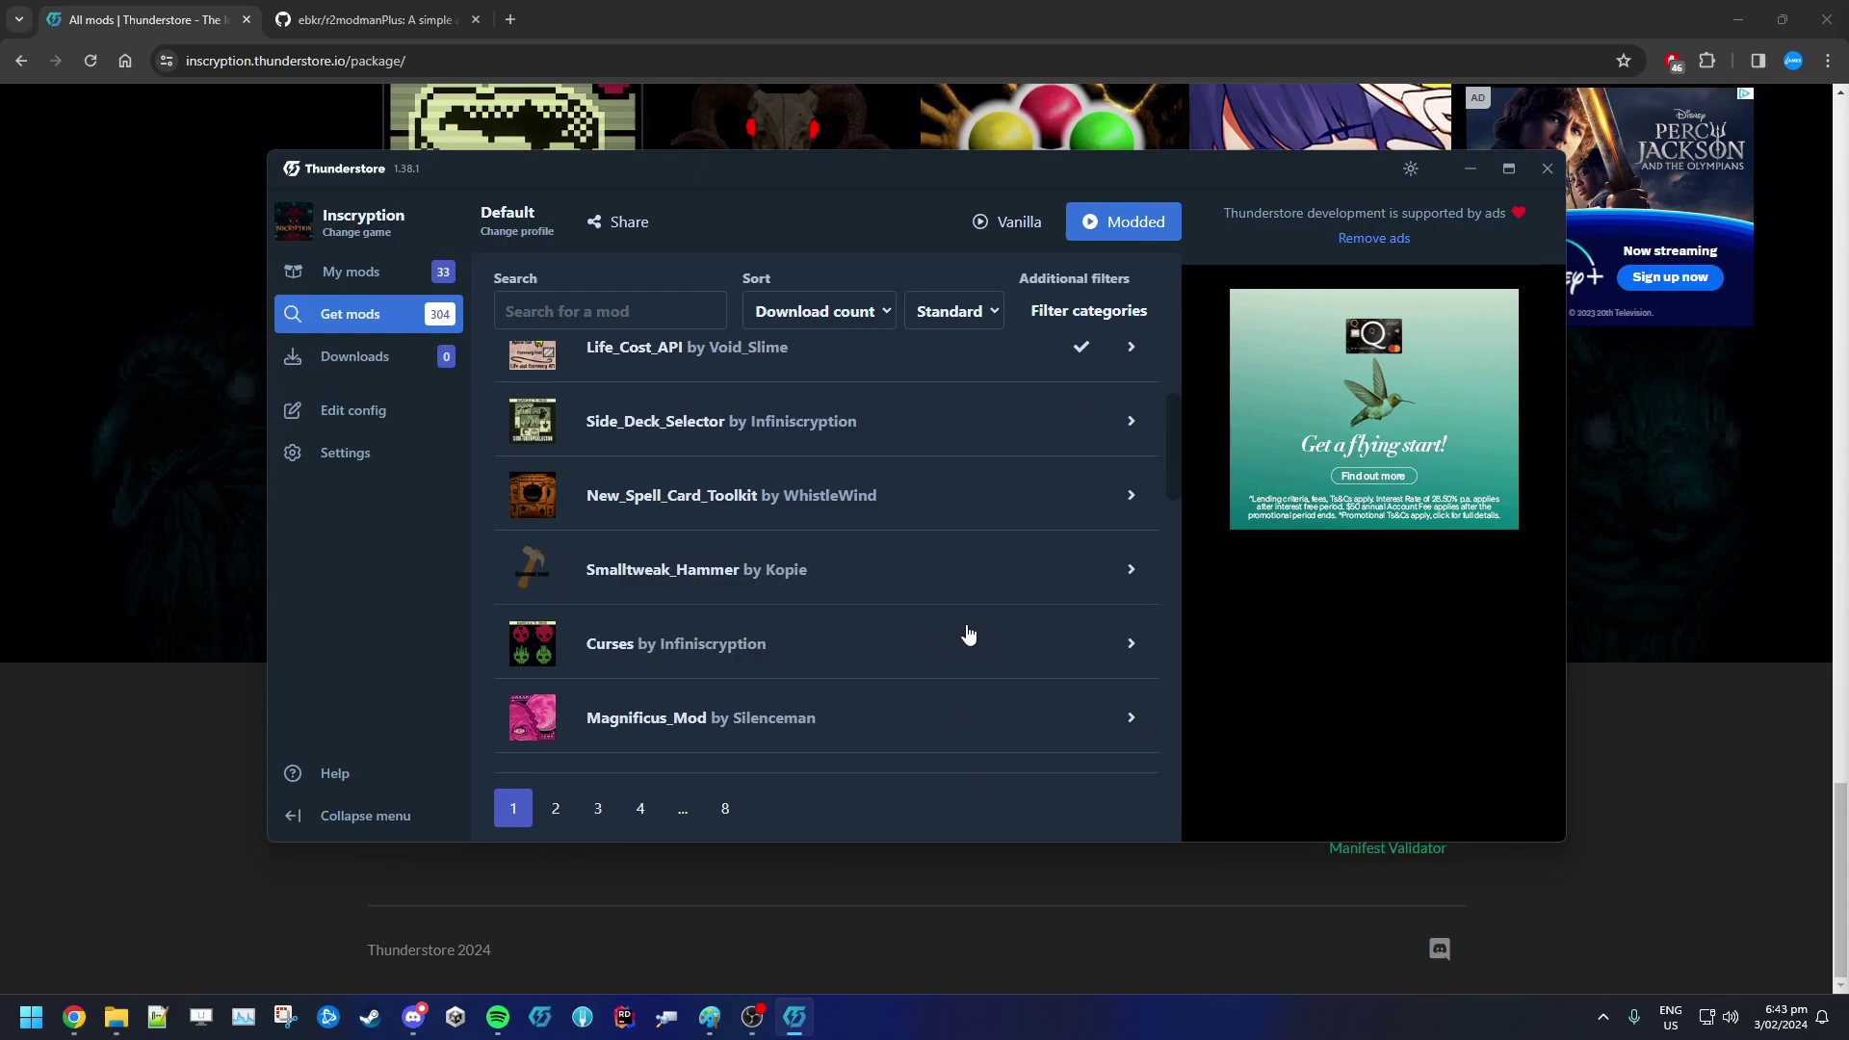
{"action": "scroll", "coordinate": [963, 631], "scroll_direction": "down", "scroll_amount": 10}
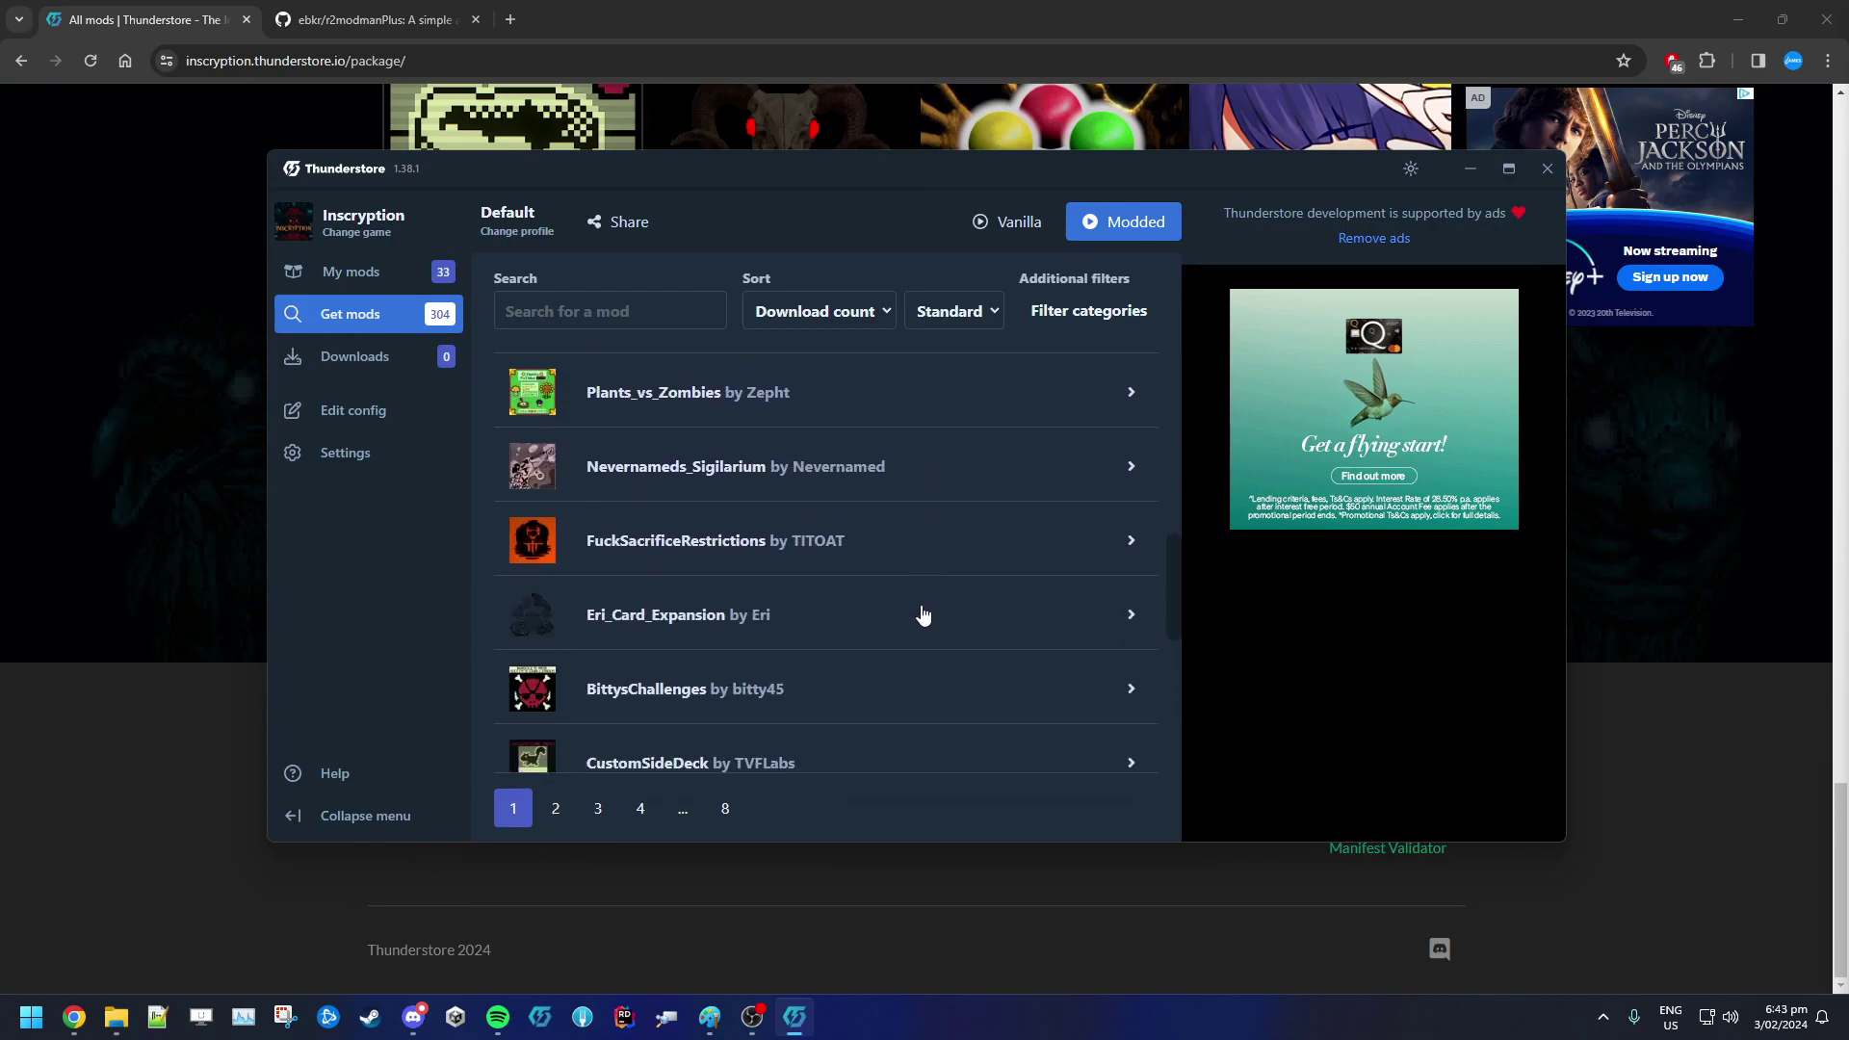
{"action": "scroll", "coordinate": [922, 614], "scroll_direction": "down", "scroll_amount": 2}
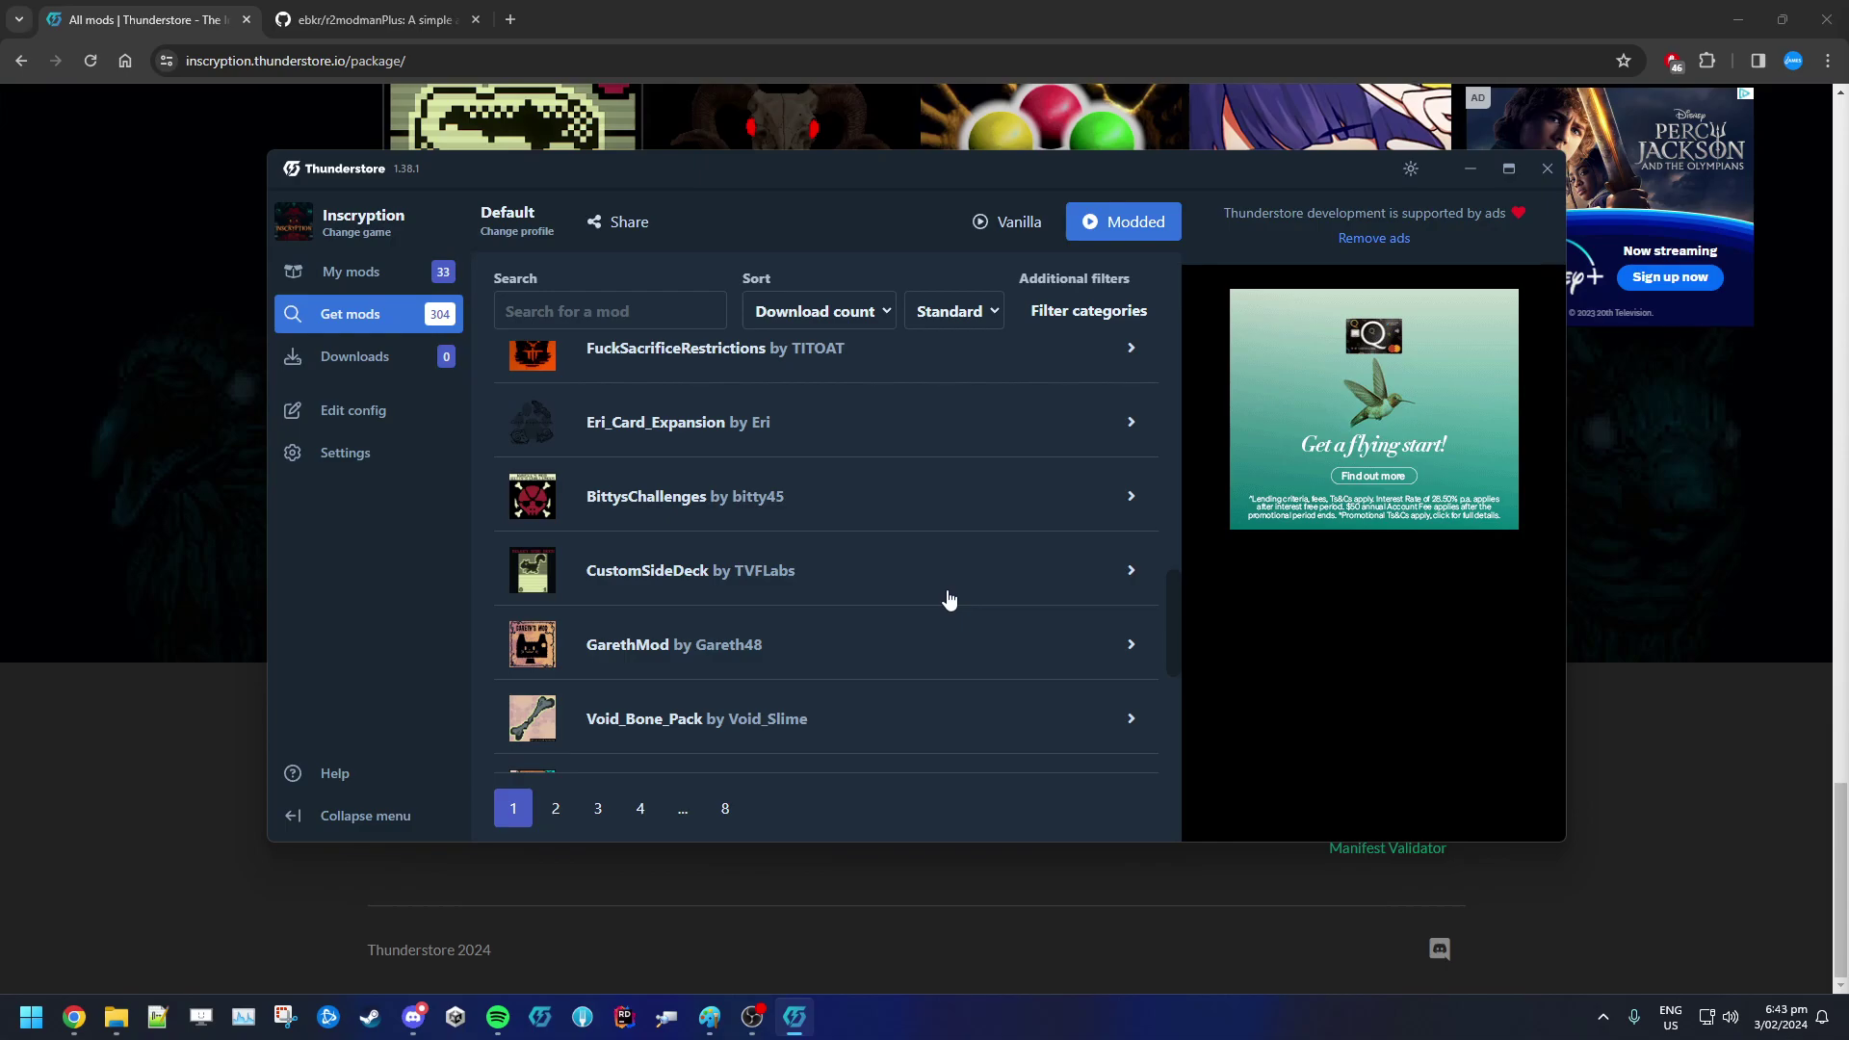
{"action": "scroll", "coordinate": [944, 602], "scroll_direction": "down", "scroll_amount": 3}
{"action": "scroll", "coordinate": [930, 606], "scroll_direction": "down", "scroll_amount": 2}
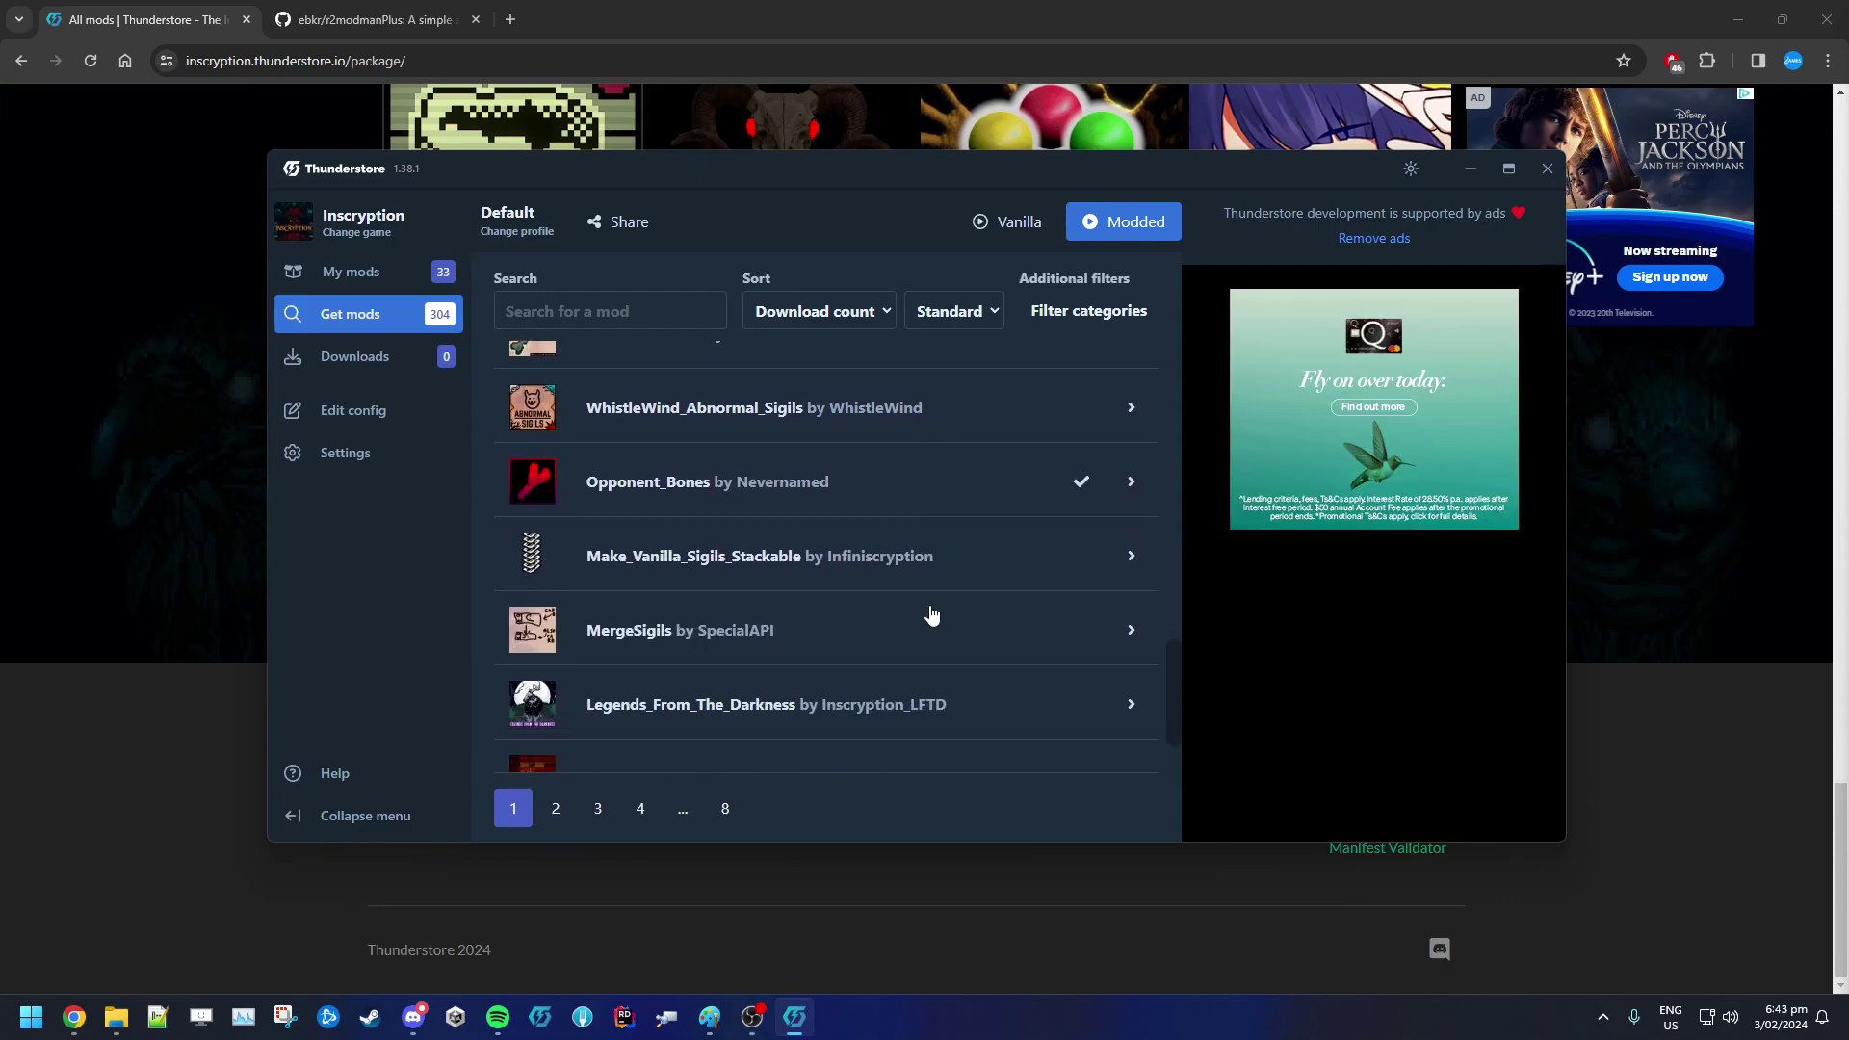
Search the mod list for 'jamesgames' and scroll through the matching mods.
{"action": "left_click", "coordinate": [674, 313]}
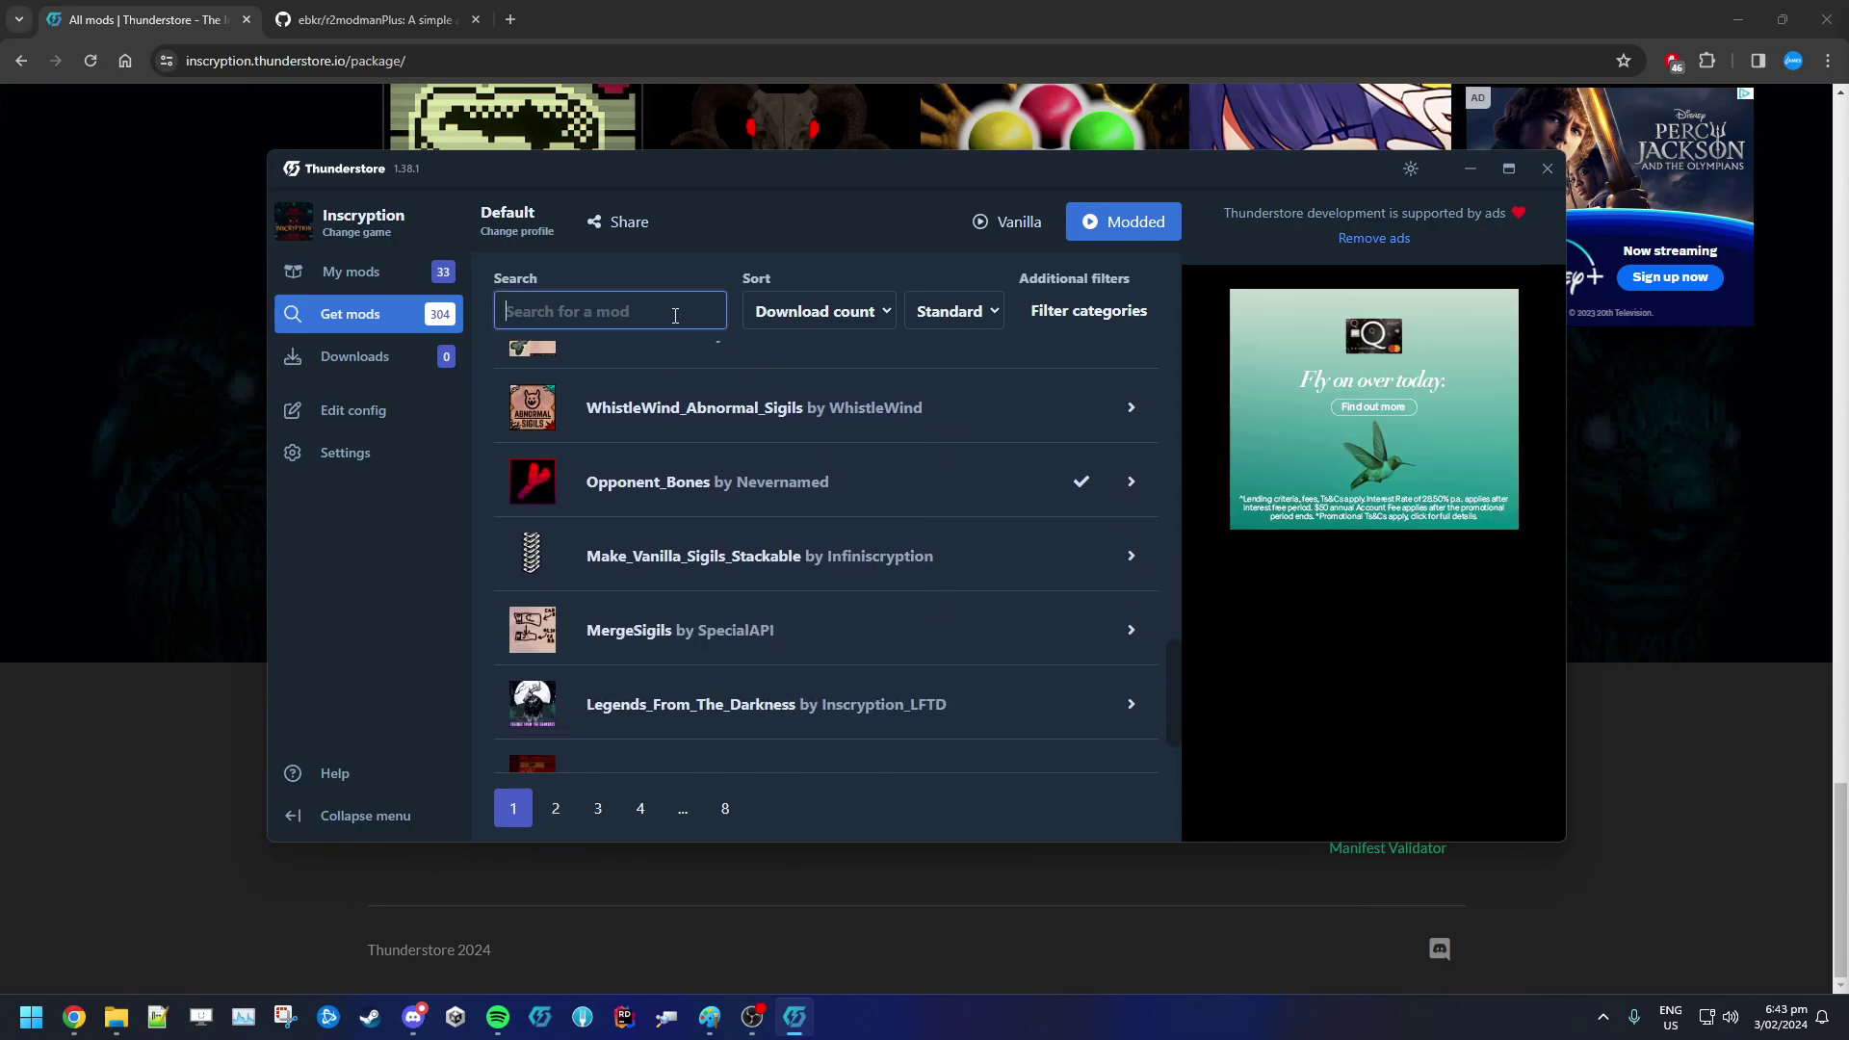
{"action": "type", "text": "jamesgames"}
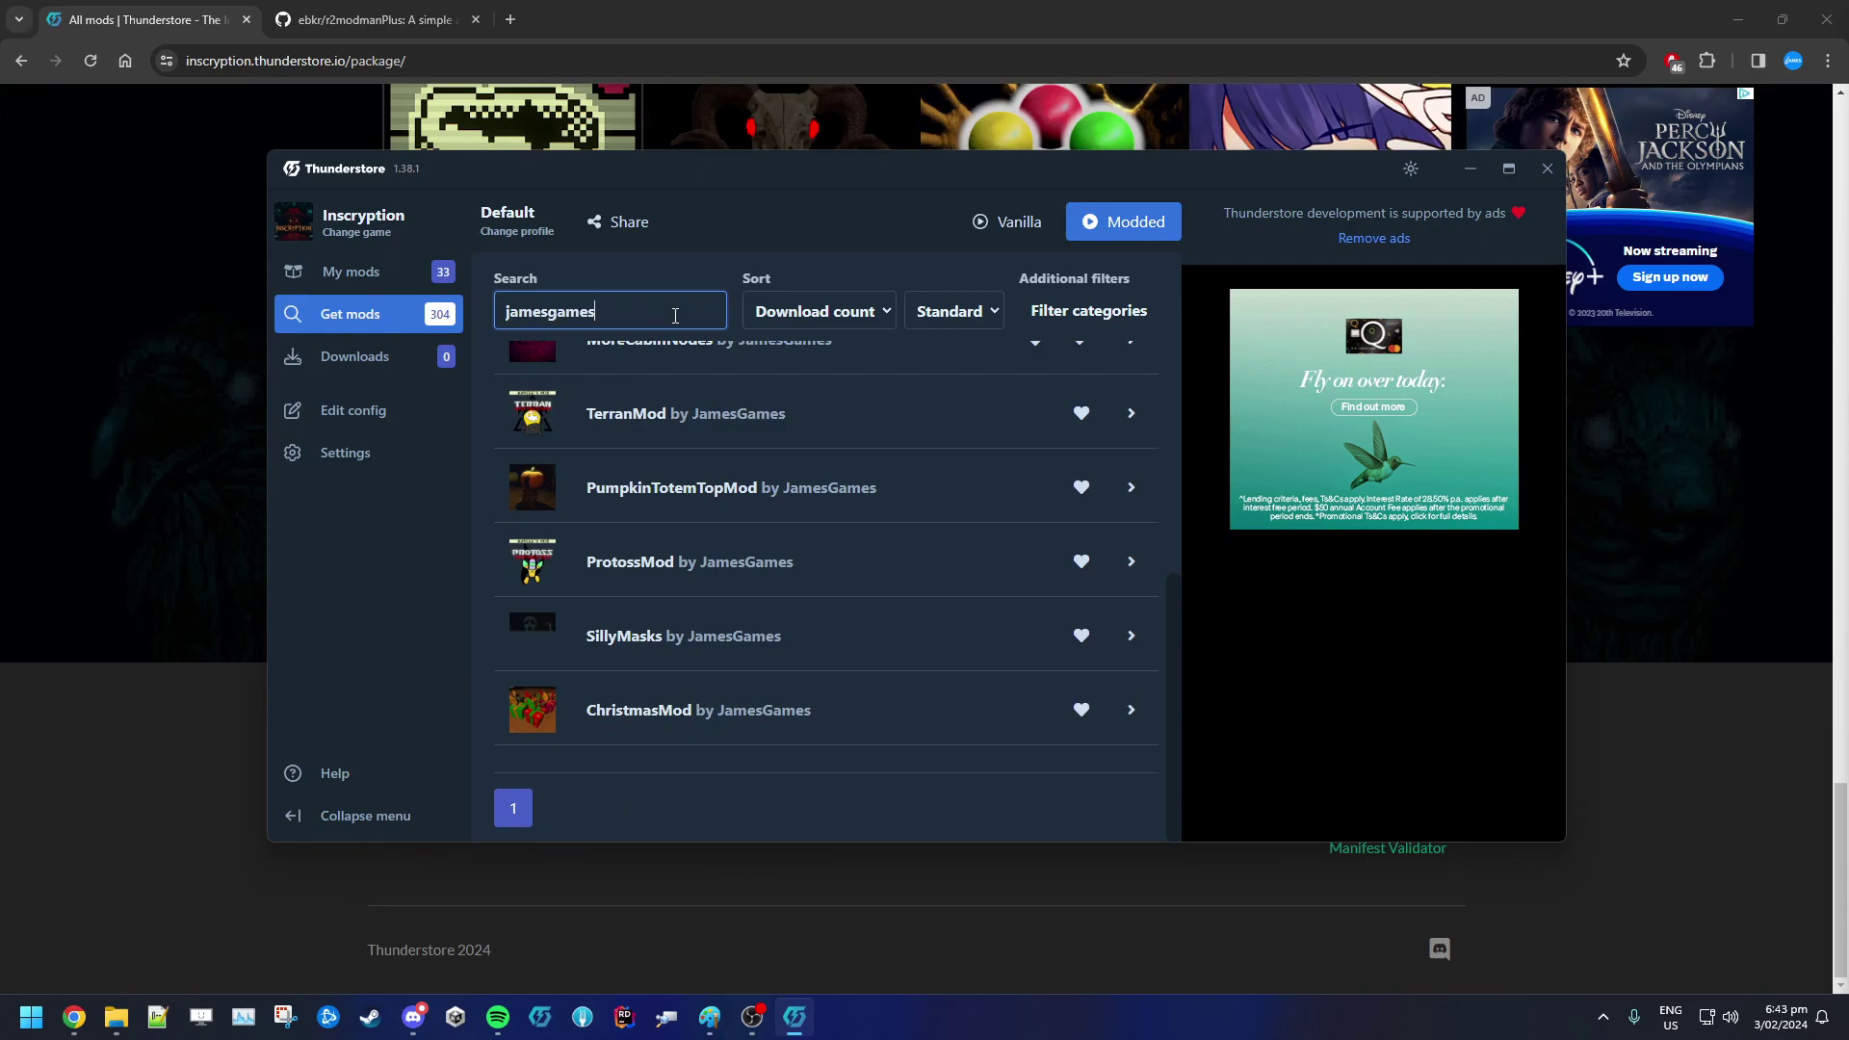
{"action": "scroll", "coordinate": [741, 688], "scroll_direction": "up", "scroll_amount": 5}
{"action": "scroll", "coordinate": [720, 660], "scroll_direction": "up", "scroll_amount": 4}
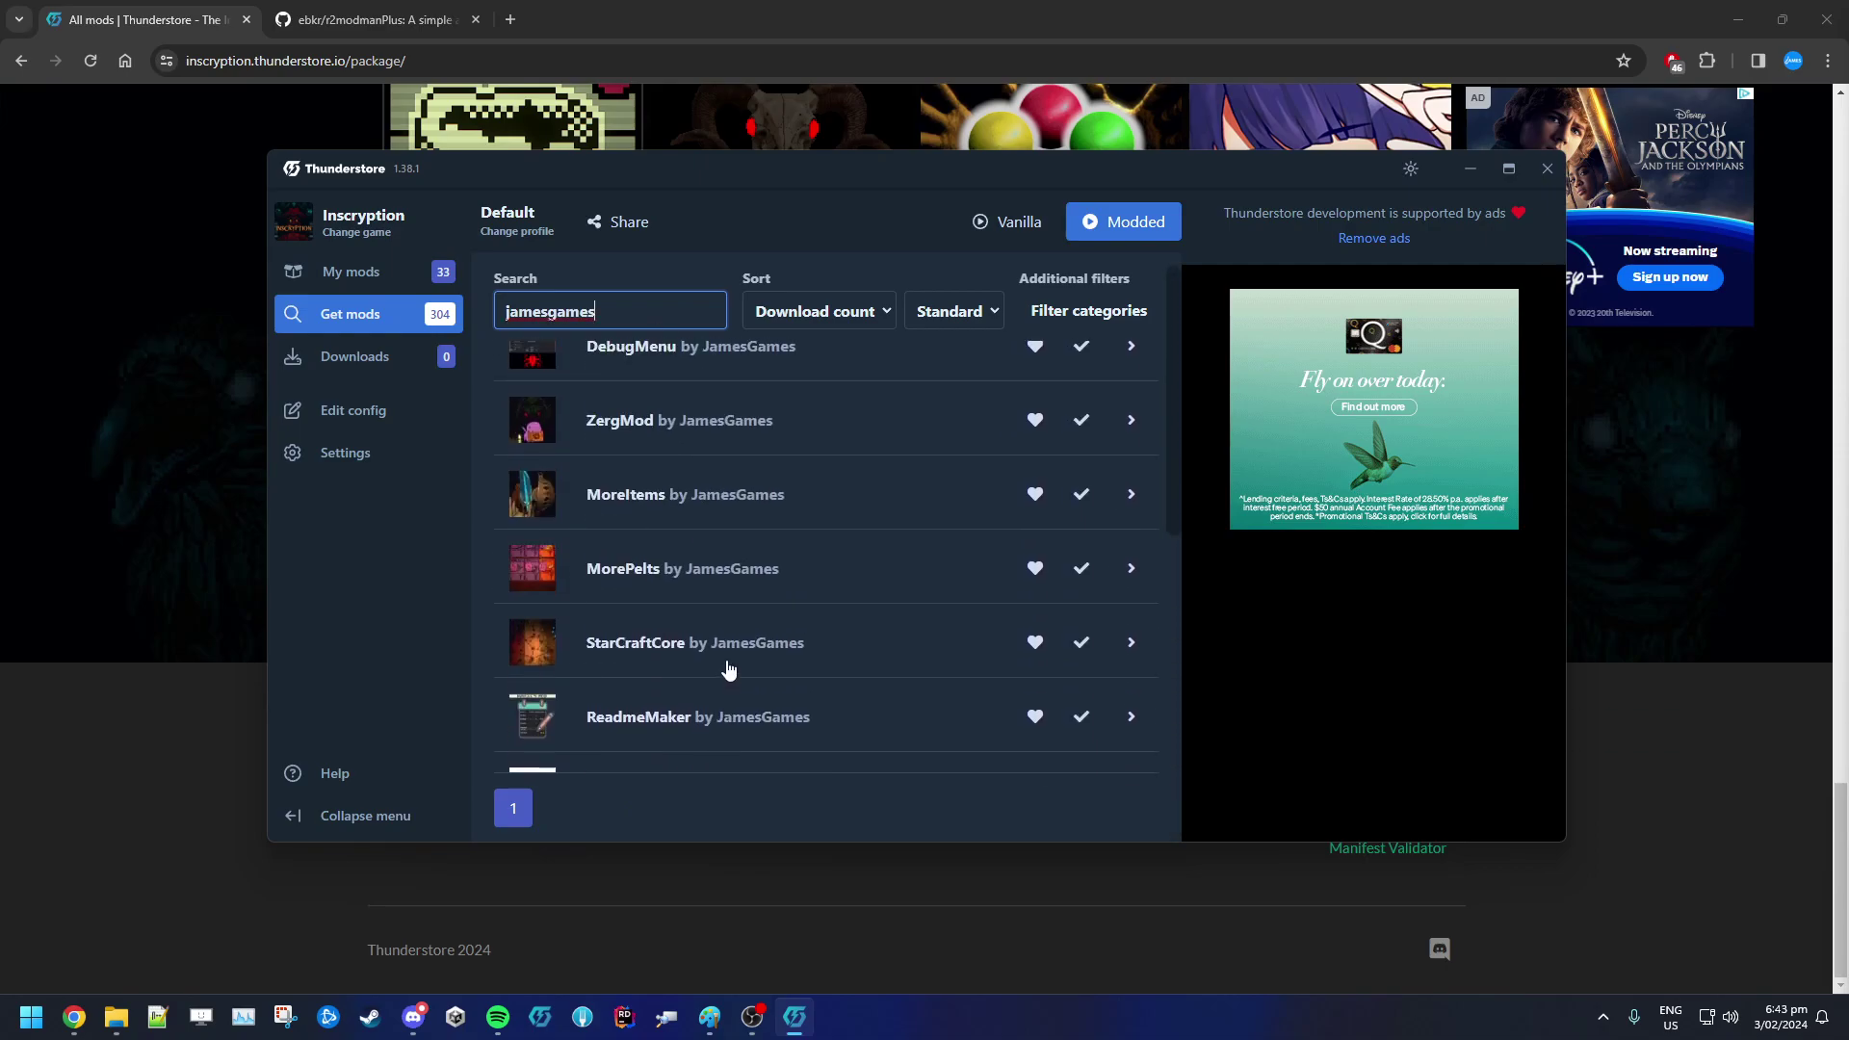
{"action": "scroll", "coordinate": [729, 654], "scroll_direction": "down", "scroll_amount": 5}
{"action": "scroll", "coordinate": [729, 654], "scroll_direction": "down", "scroll_amount": 4}
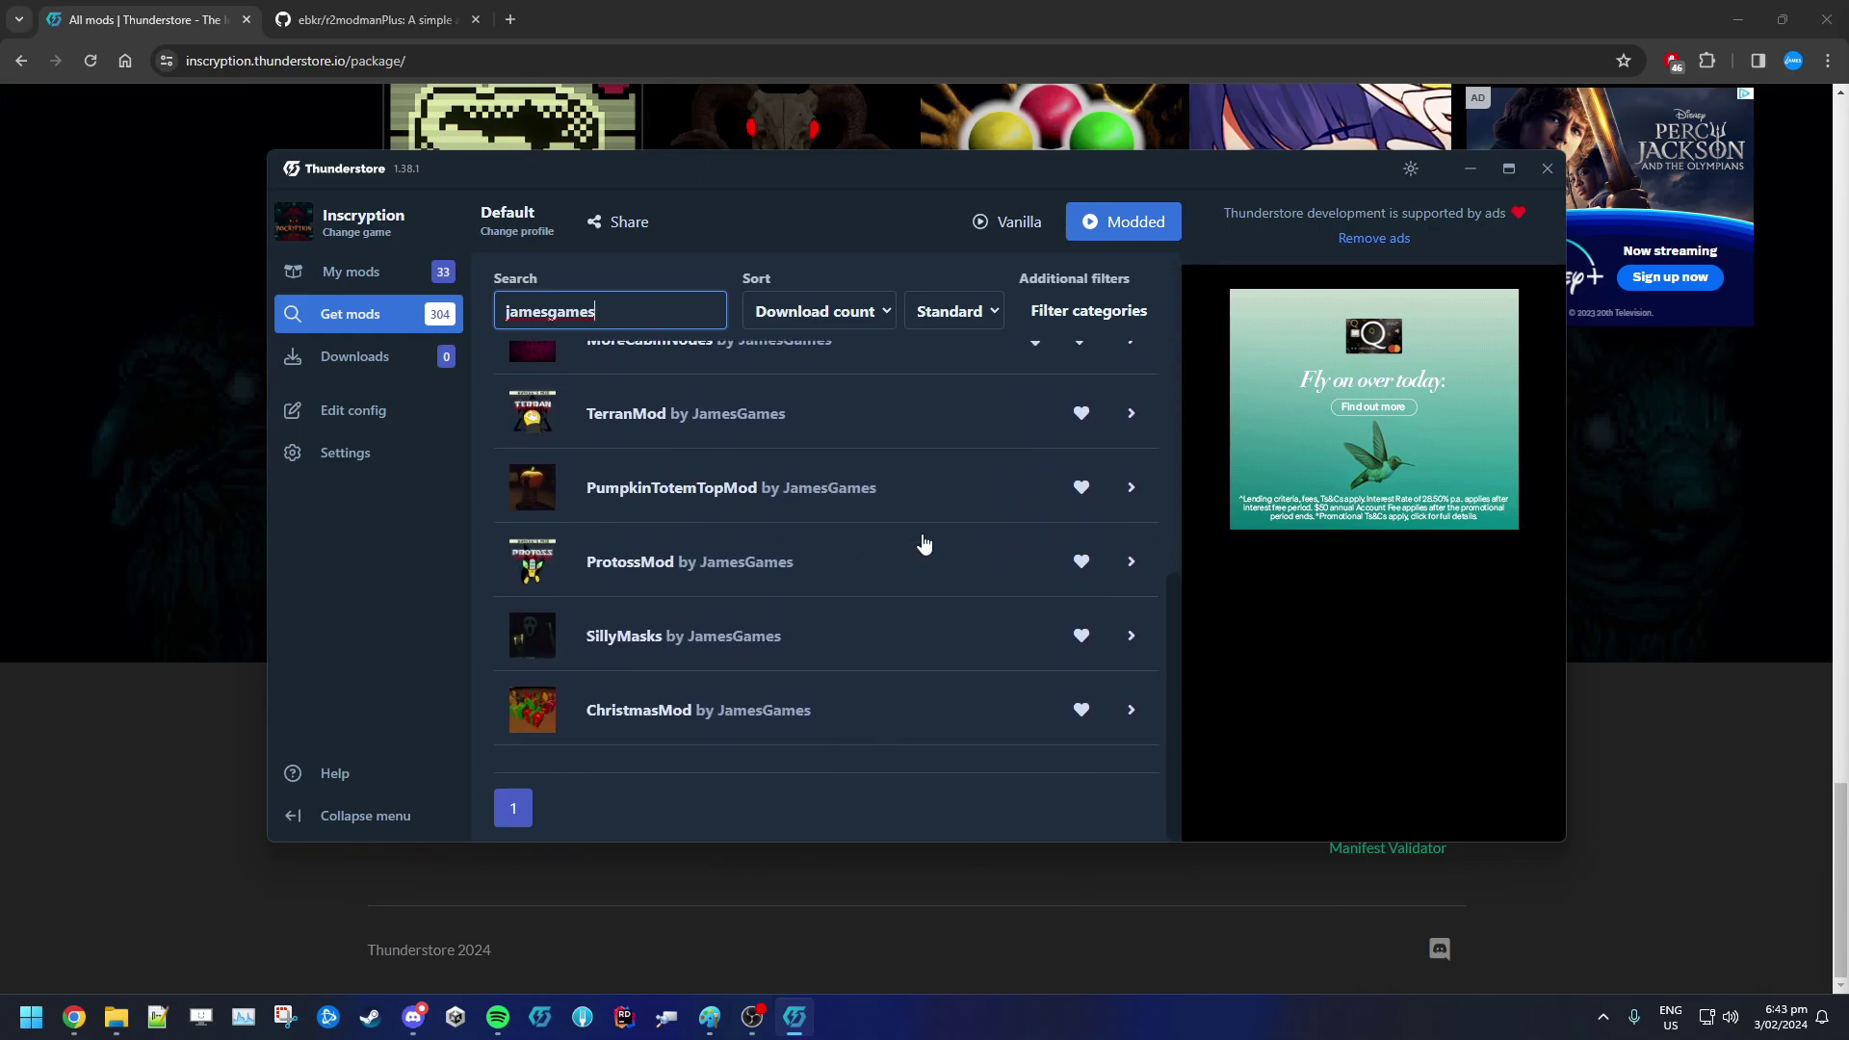